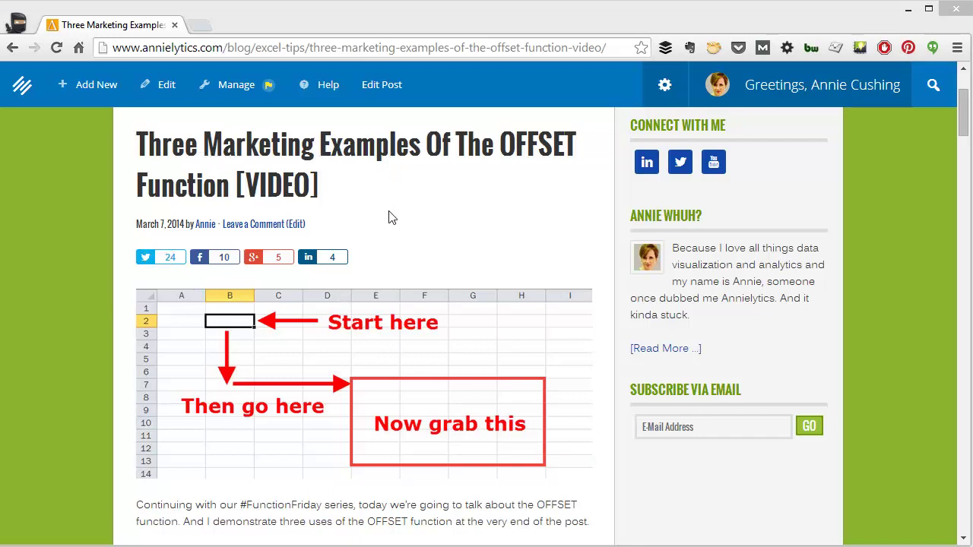
Step: Look over the blog post on three marketing examples of the OFFSET function, including its start-here diagram
{"action": "scroll", "coordinate": [559, 228], "scroll_direction": "up", "scroll_amount": 1}
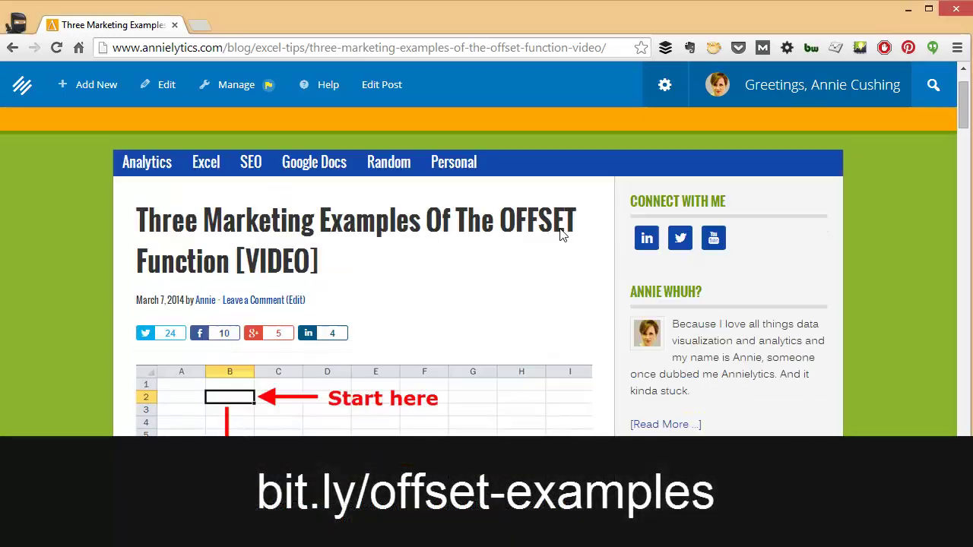
{"action": "scroll", "coordinate": [561, 232], "scroll_direction": "up", "scroll_amount": 1}
{"action": "scroll", "coordinate": [560, 232], "scroll_direction": "down", "scroll_amount": 12}
{"action": "scroll", "coordinate": [562, 239], "scroll_direction": "up", "scroll_amount": 10}
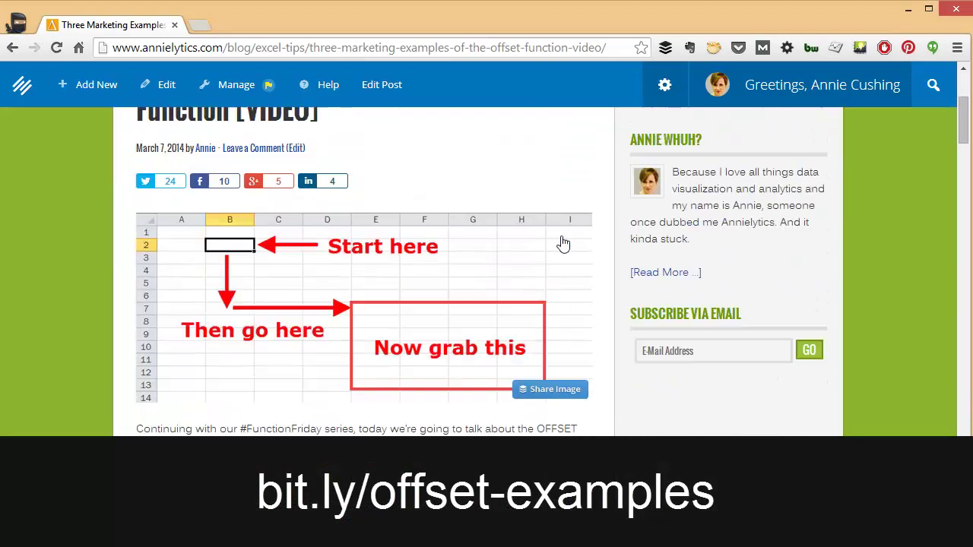
{"action": "scroll", "coordinate": [562, 242], "scroll_direction": "up", "scroll_amount": 3}
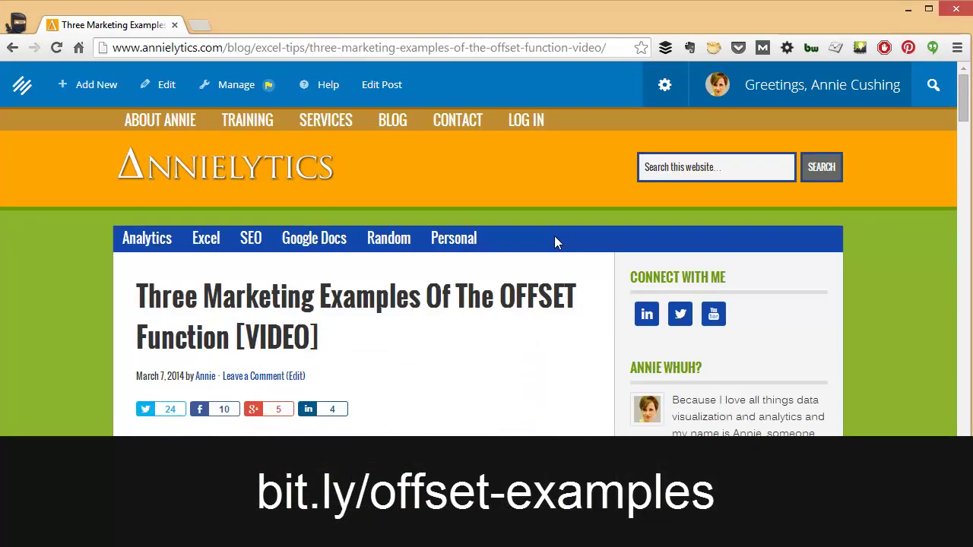
{"action": "scroll", "coordinate": [554, 241], "scroll_direction": "down", "scroll_amount": 3}
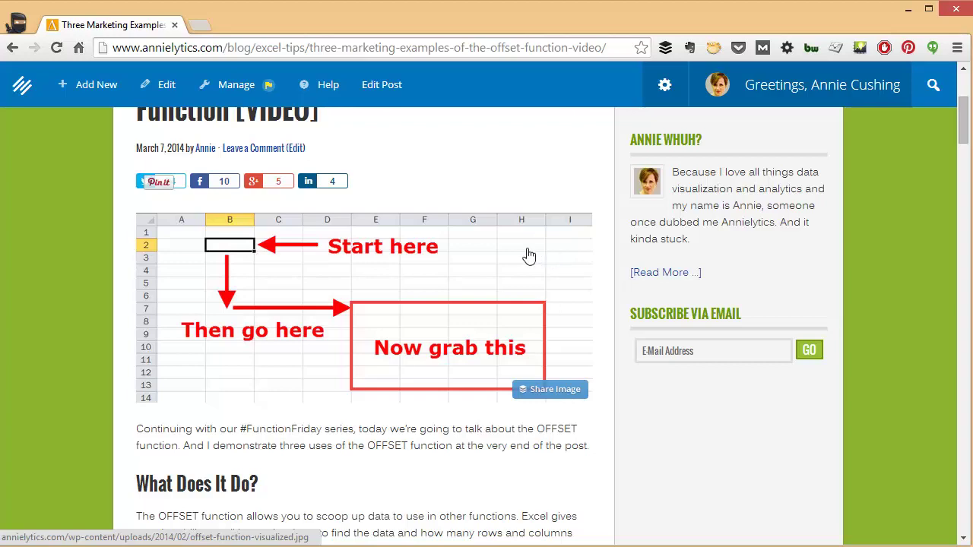
{"action": "scroll", "coordinate": [514, 240], "scroll_direction": "up", "scroll_amount": 3}
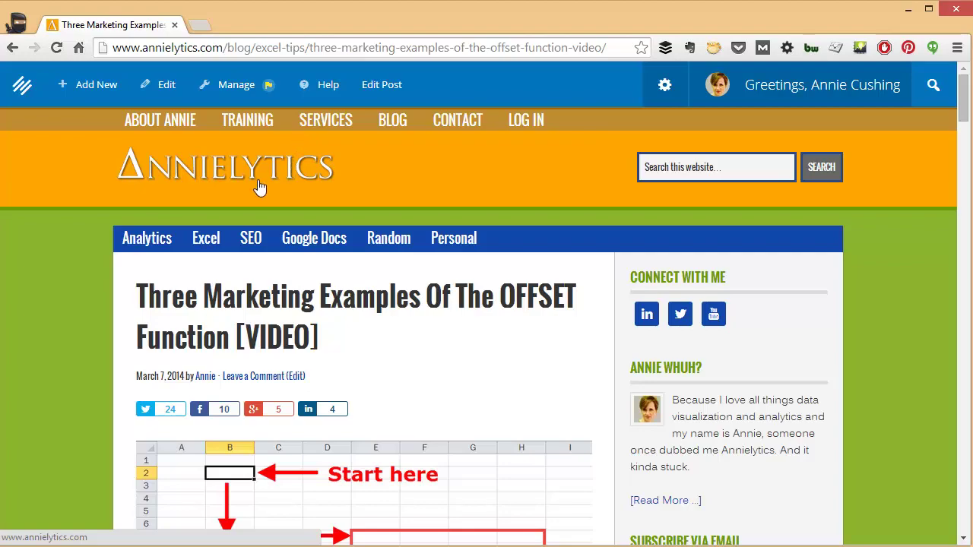
{"action": "scroll", "coordinate": [342, 337], "scroll_direction": "down", "scroll_amount": 8}
{"action": "scroll", "coordinate": [348, 346], "scroll_direction": "up", "scroll_amount": 8}
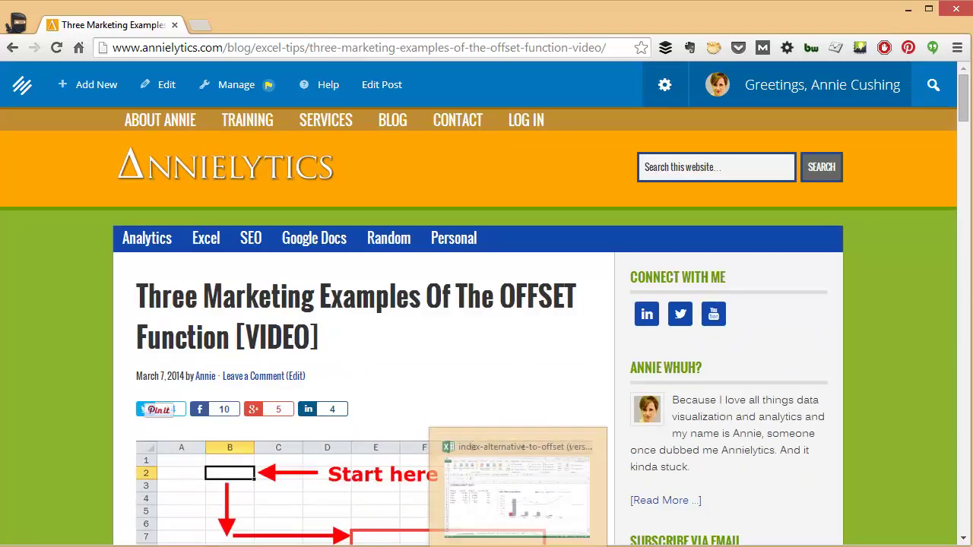
Step: Switch to the Excel workbook index-alternative-to-offset and examine the medium table and chart on the Dynamic Named Range sheet
{"action": "left_click", "coordinate": [518, 546]}
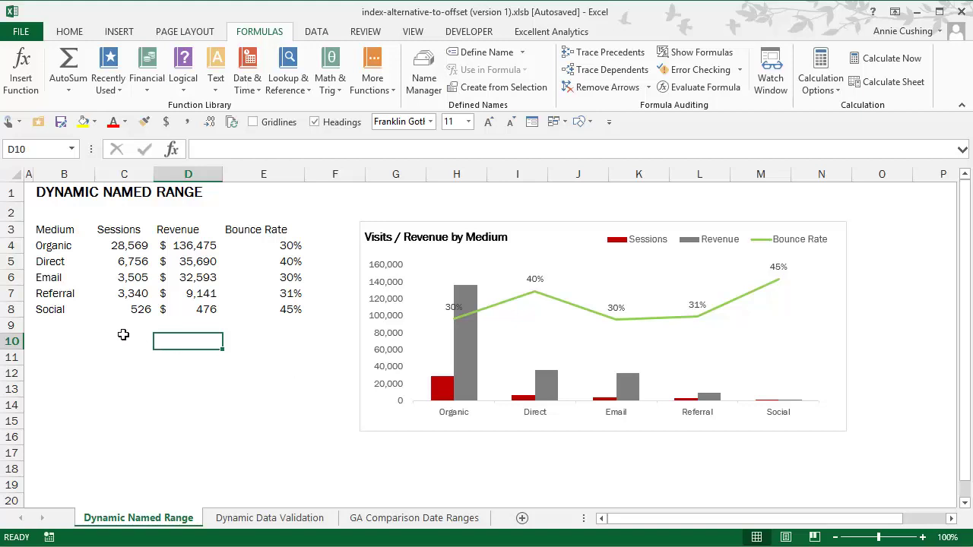
{"action": "left_click", "coordinate": [144, 265]}
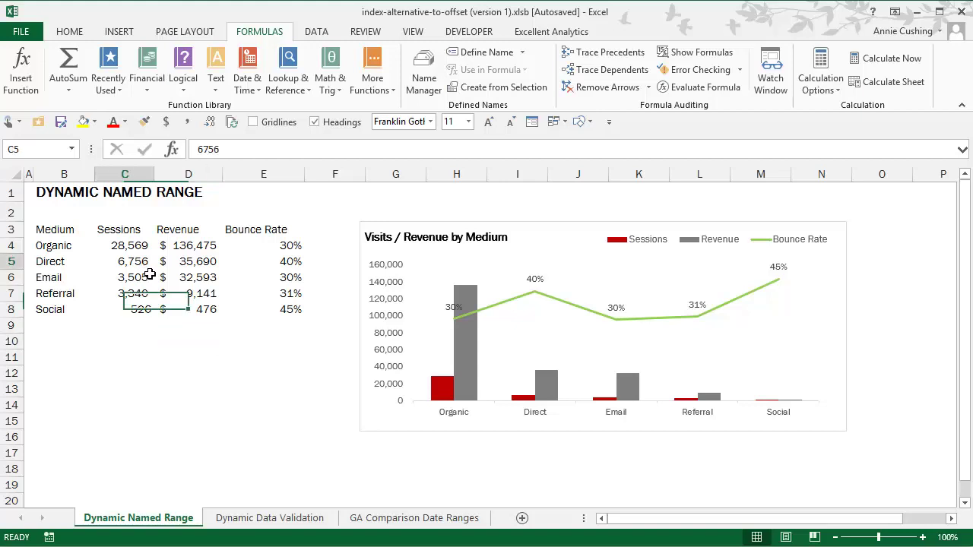
{"action": "left_click", "coordinate": [68, 32]}
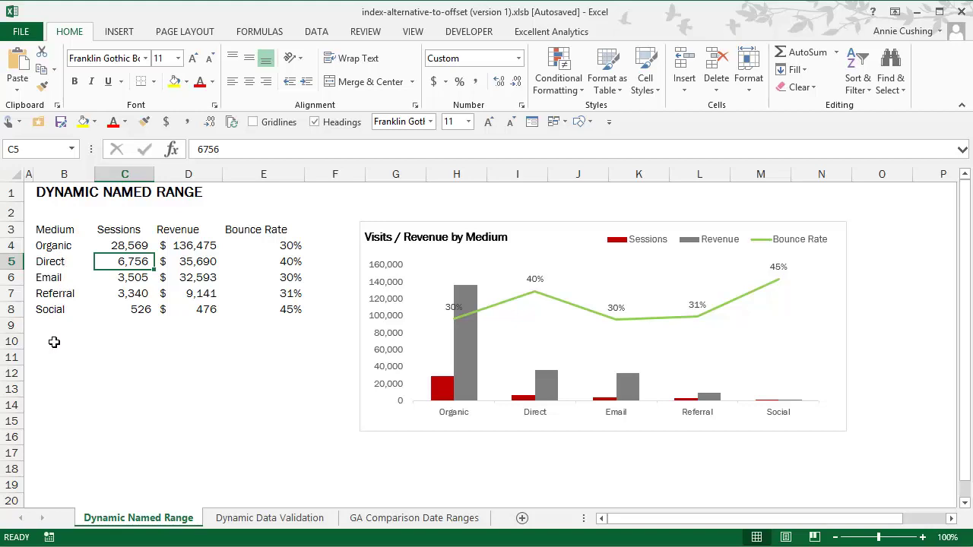
{"action": "left_click", "coordinate": [53, 341]}
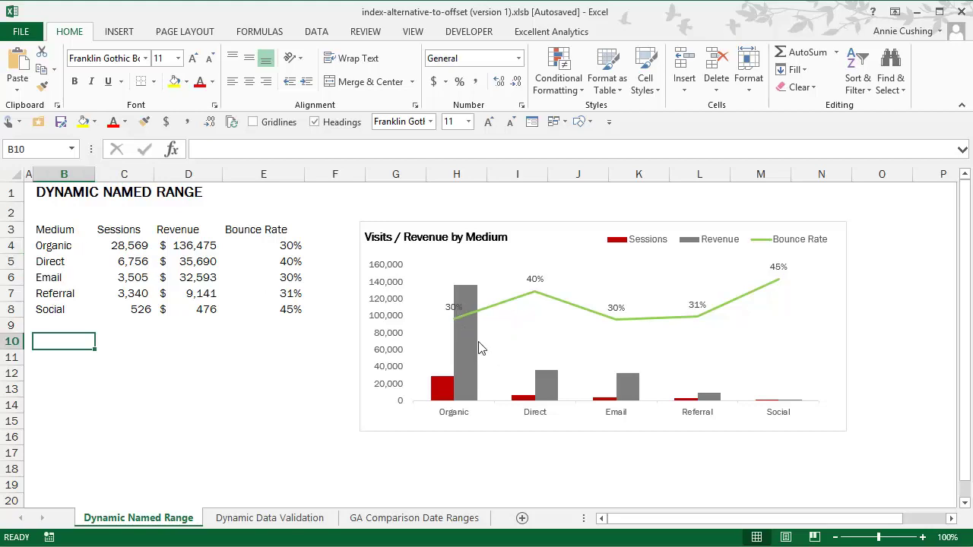
{"action": "mouse_move", "coordinate": [465, 332]}
{"action": "left_click", "coordinate": [271, 34]}
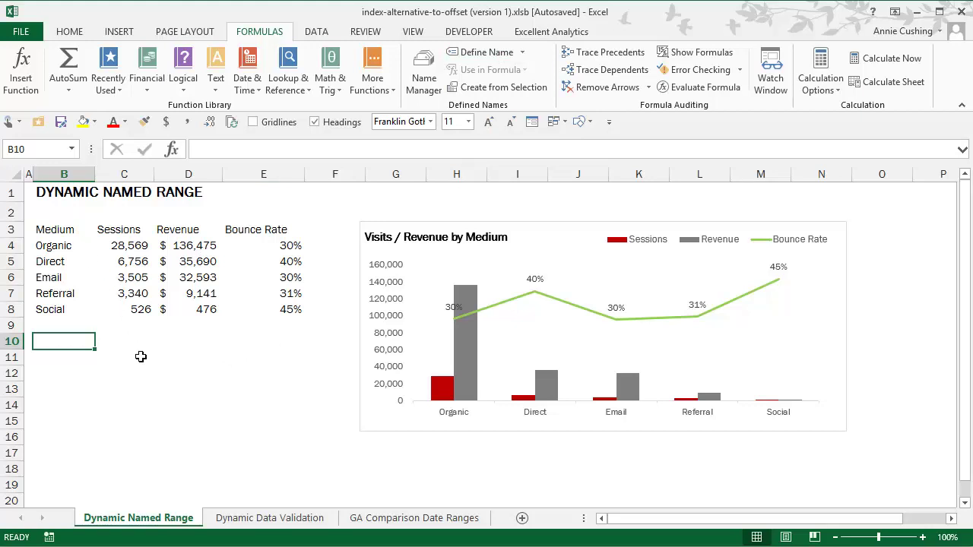
{"action": "left_click", "coordinate": [189, 359]}
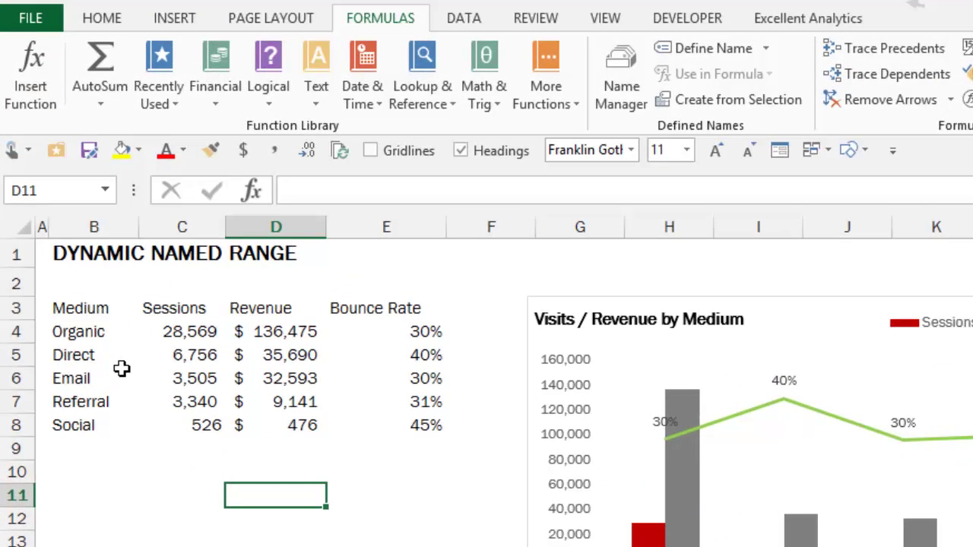
{"action": "left_click", "coordinate": [73, 339]}
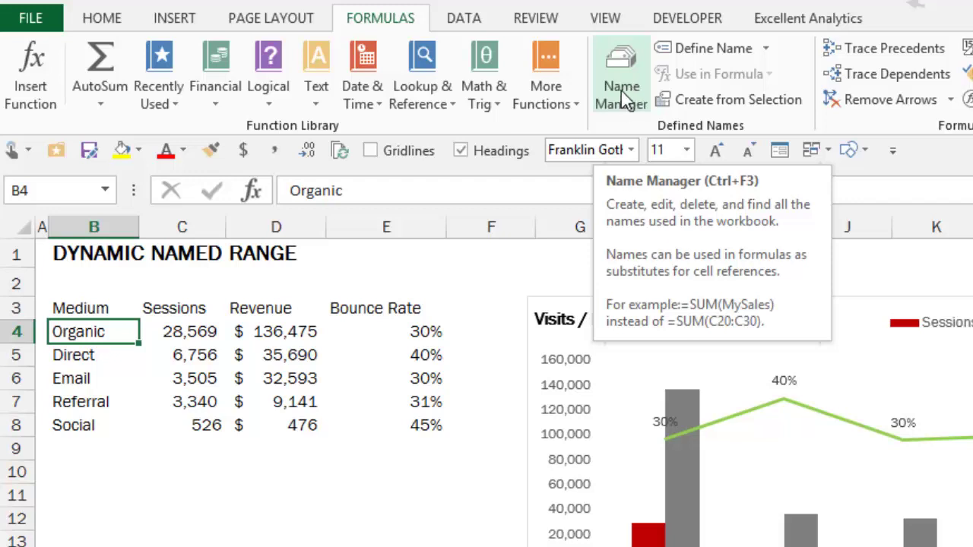
Step: Start a range formula in cell D10 with the absolute reference to the first medium, =$B$4:
{"action": "left_click", "coordinate": [312, 477]}
{"action": "type", "text": "="}
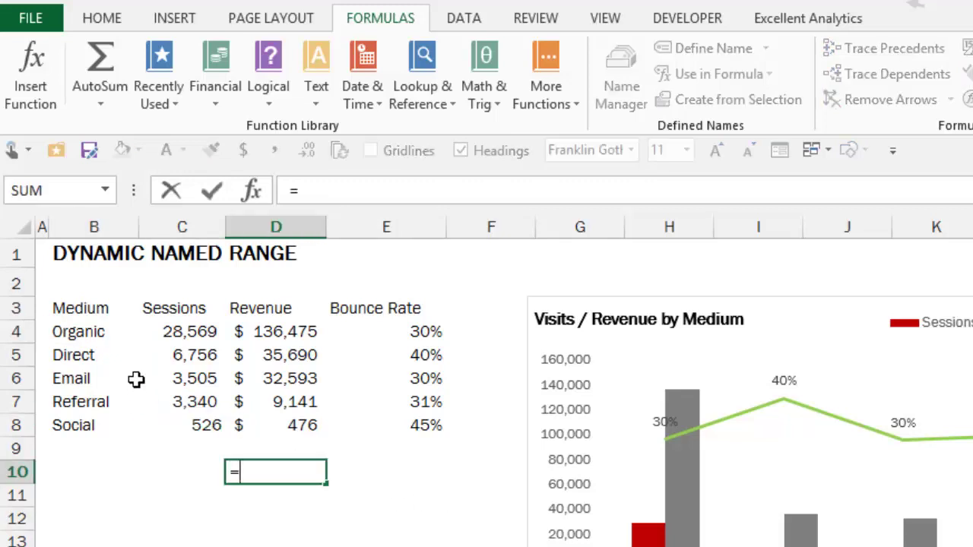
{"action": "left_click", "coordinate": [90, 338]}
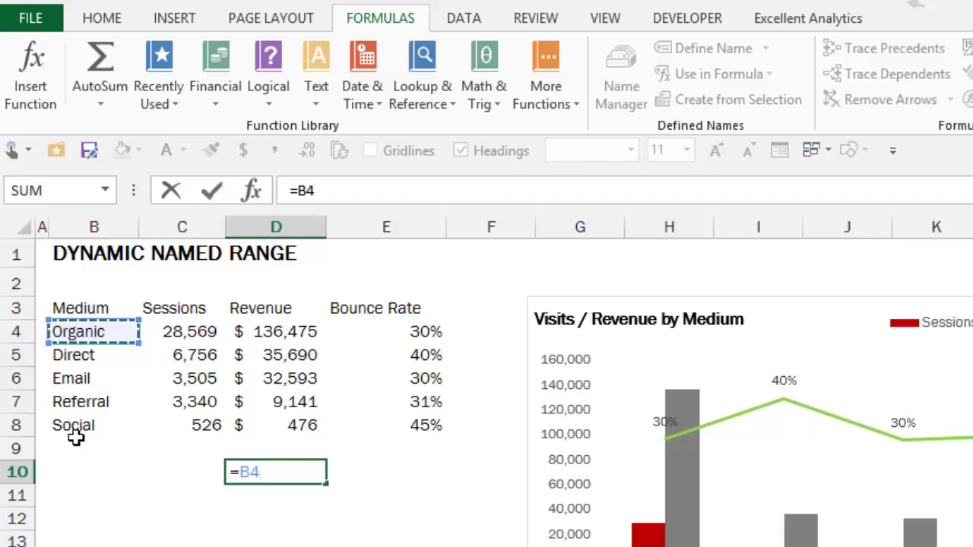
{"action": "key", "text": "F4"}
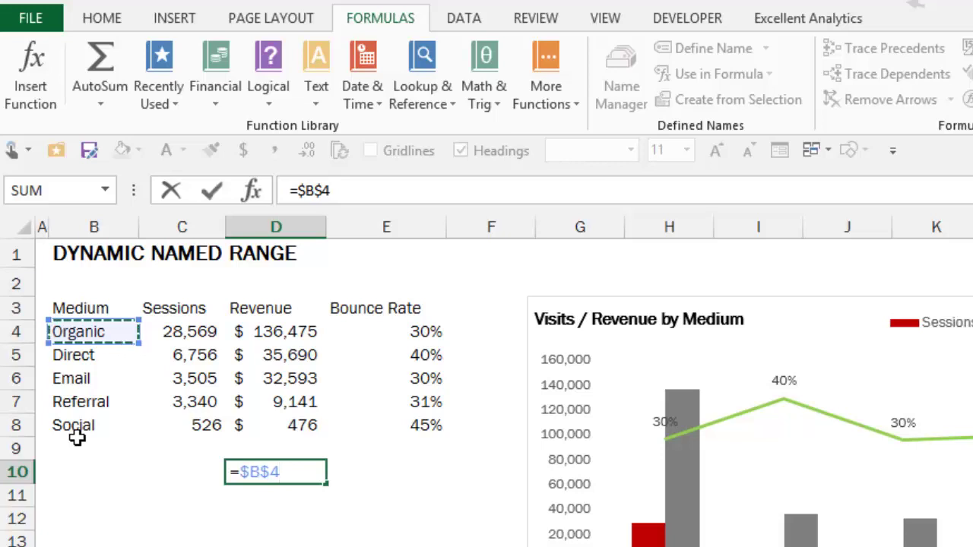
{"action": "type", "text": ":"}
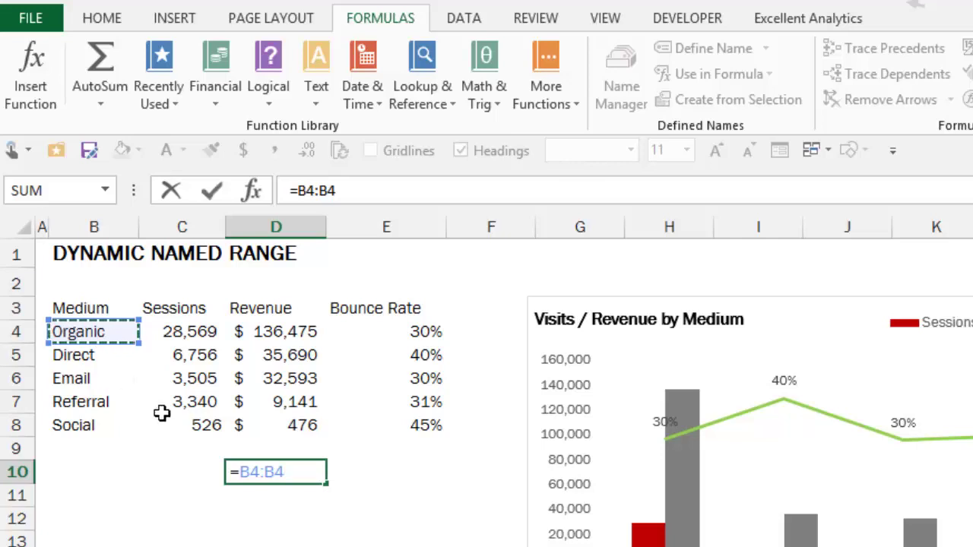
{"action": "key", "text": "BackSpace"}
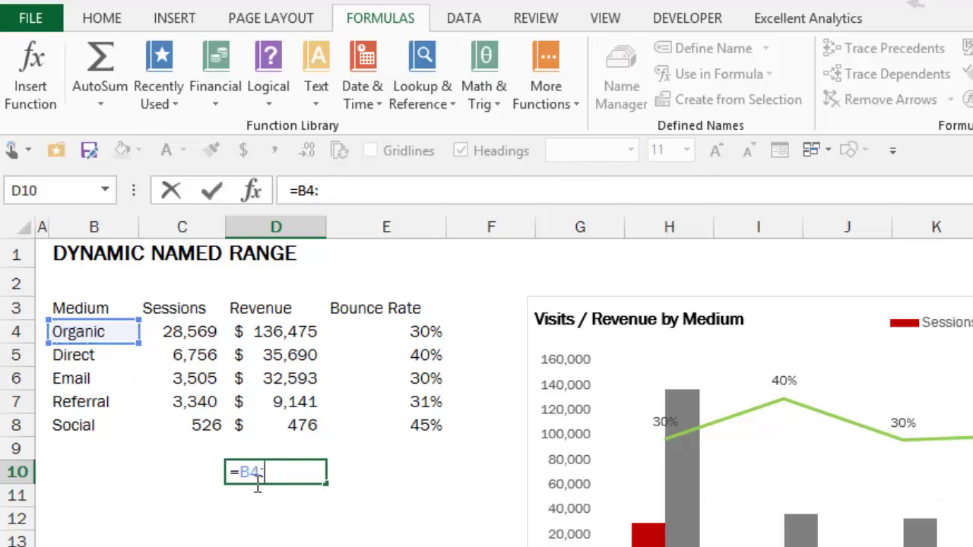
{"action": "key", "text": "F4"}
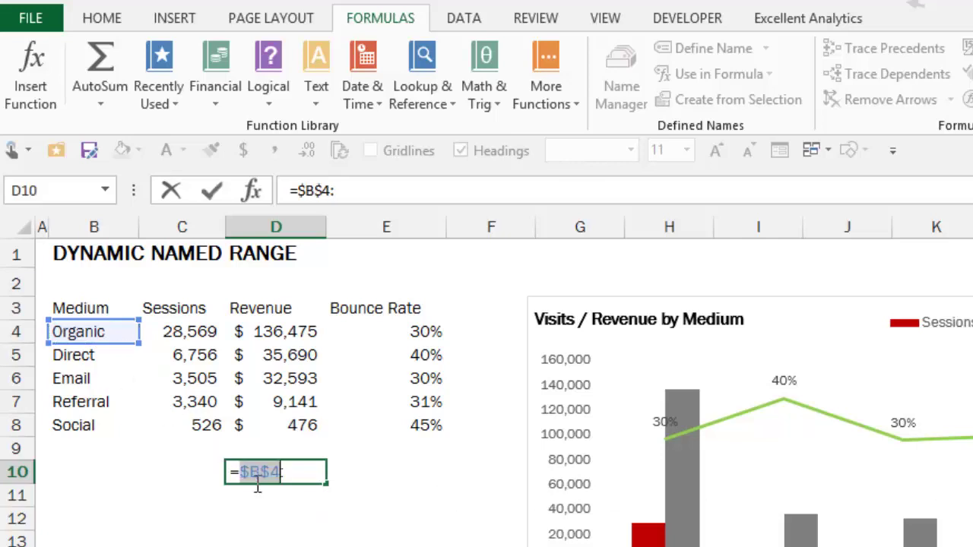
{"action": "left_click", "coordinate": [303, 481]}
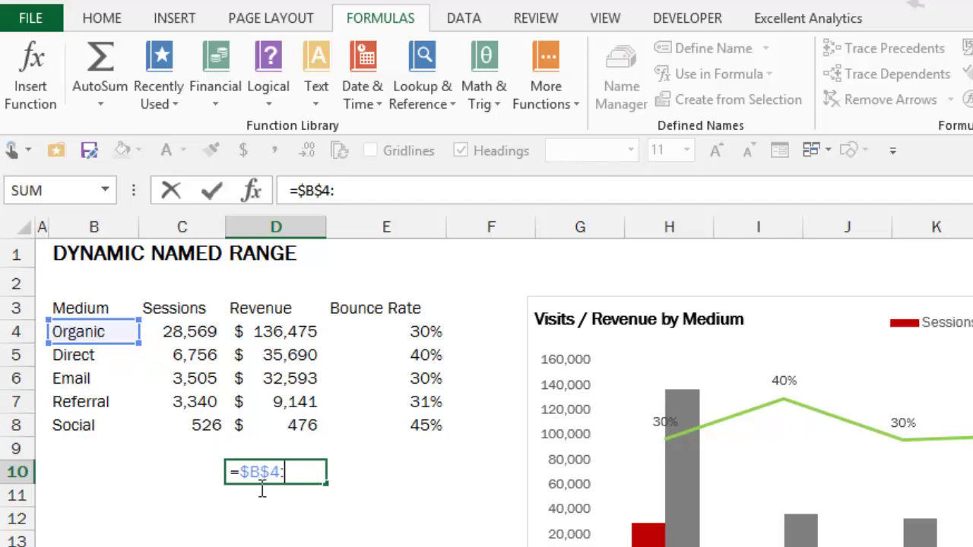
Step: Add an INDEX function as the range's end point in D10, with $B$4:$B$20 as its array
{"action": "type", "text": "ind"}
{"action": "key", "text": "Tab"}
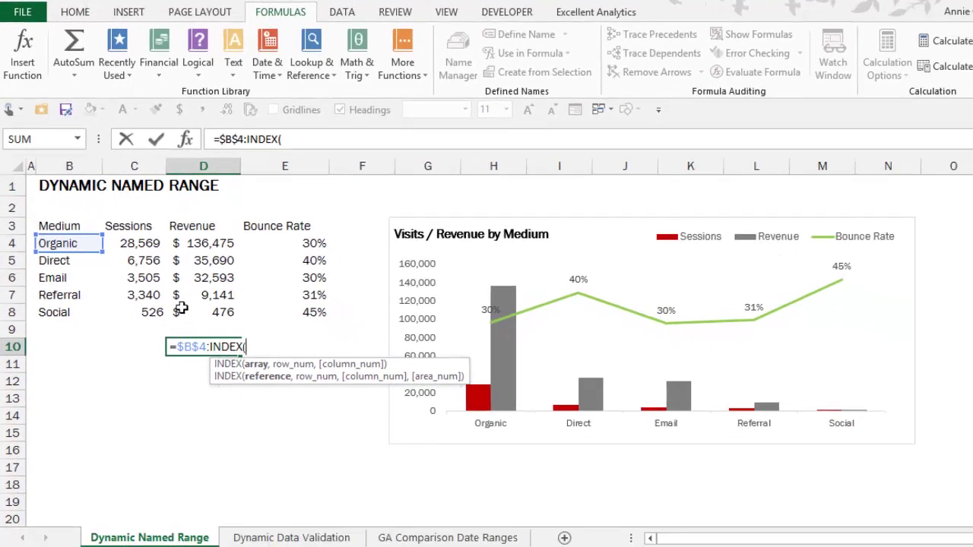
{"action": "left_click_drag", "start_coordinate": [70, 243], "coordinate": [54, 522]}
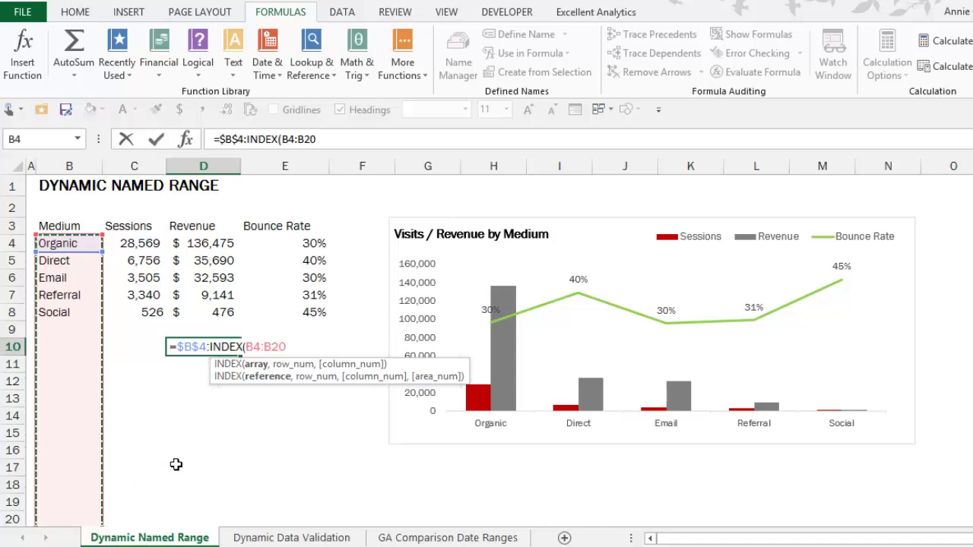
{"action": "key", "text": "F4"}
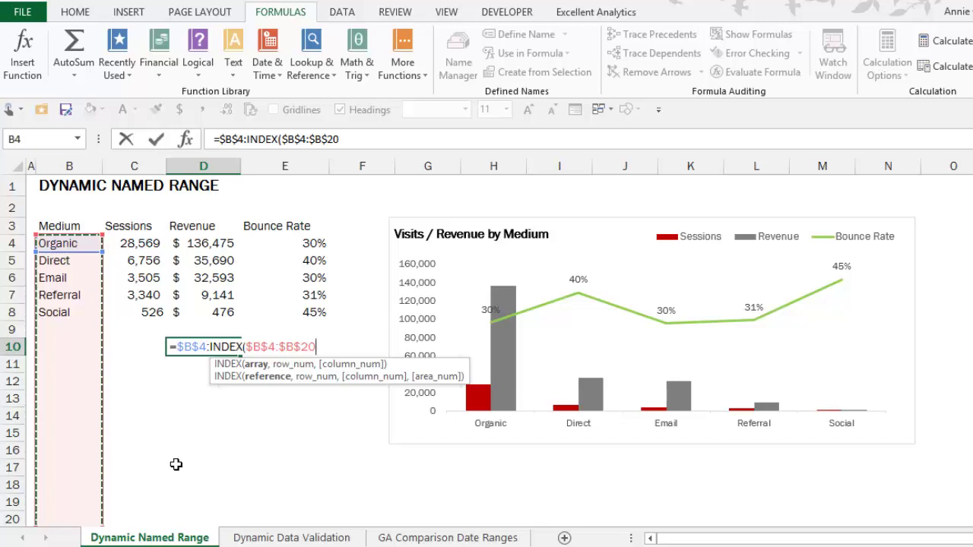
{"action": "type", "text": ","}
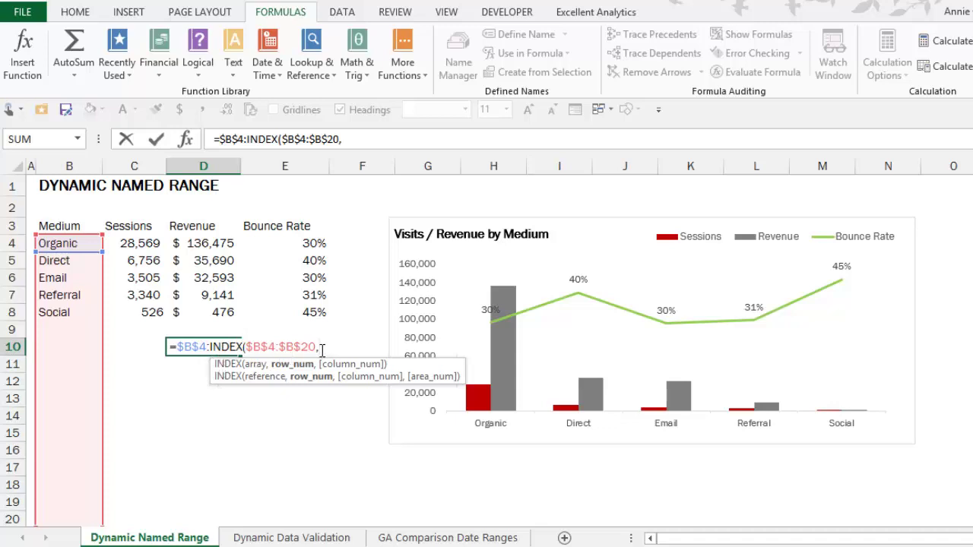
Step: Use COUNTA($B$4:$B$20) as the INDEX row number, then close and enter the formula in D10
{"action": "type", "text": "count"}
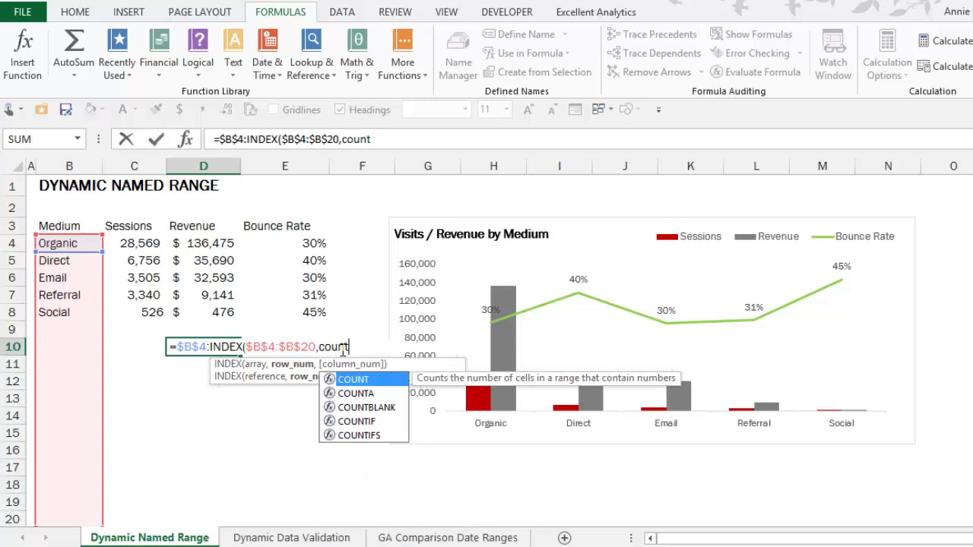
{"action": "key", "text": "Down"}
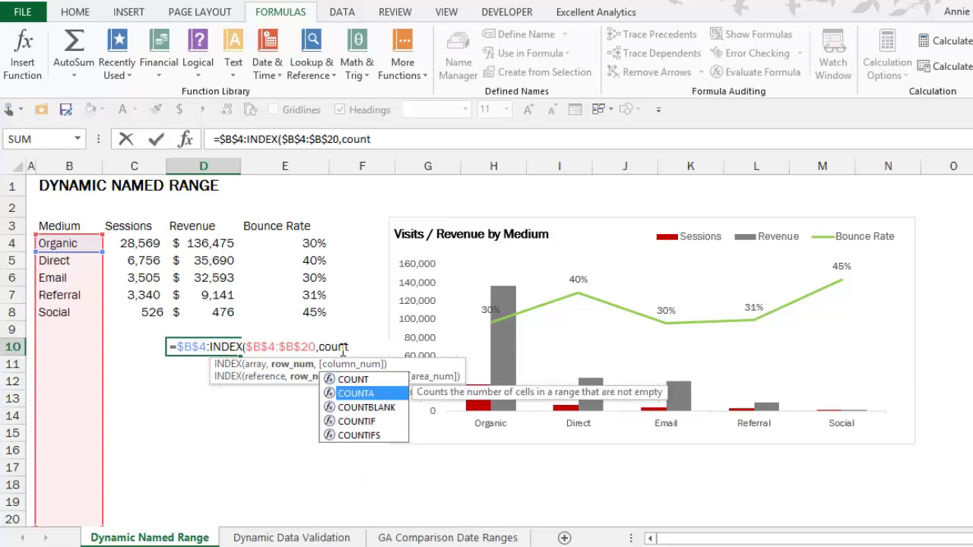
{"action": "key", "text": "Tab"}
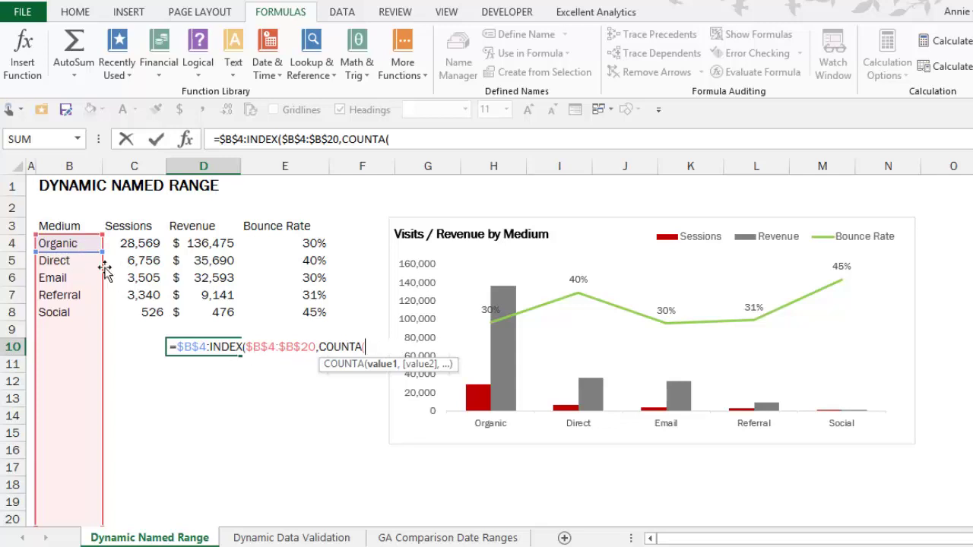
{"action": "left_click_drag", "start_coordinate": [76, 245], "coordinate": [61, 535]}
{"action": "key", "text": "F4"}
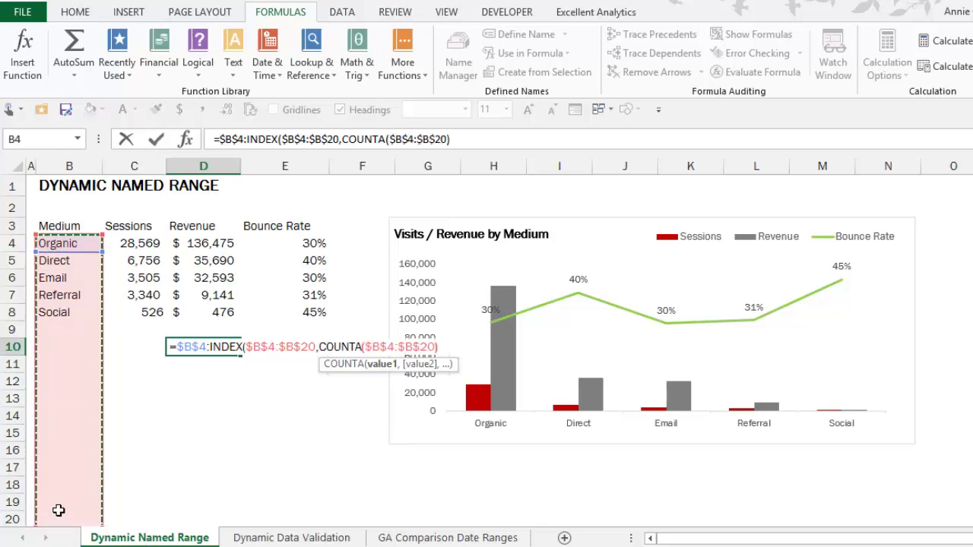
{"action": "type", "text": ")"}
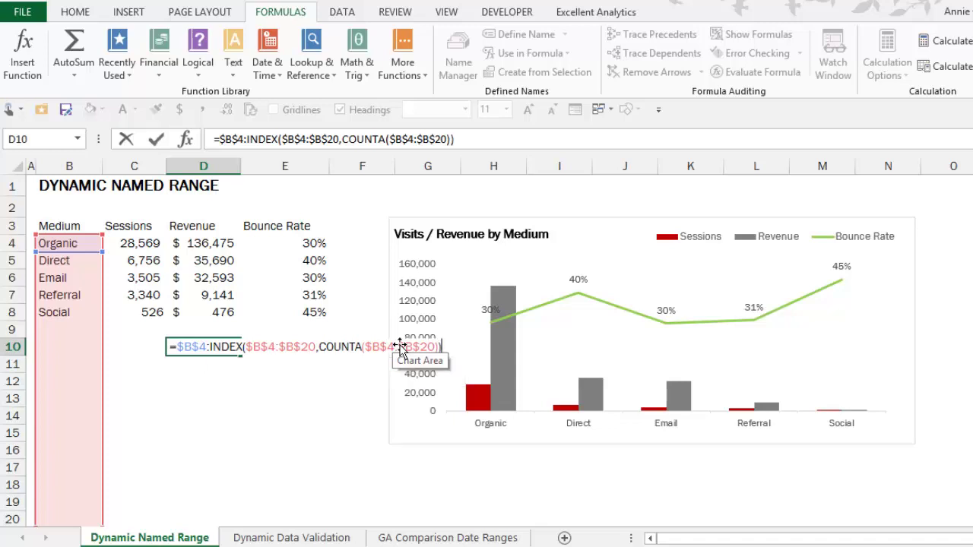
{"action": "key", "text": "Return"}
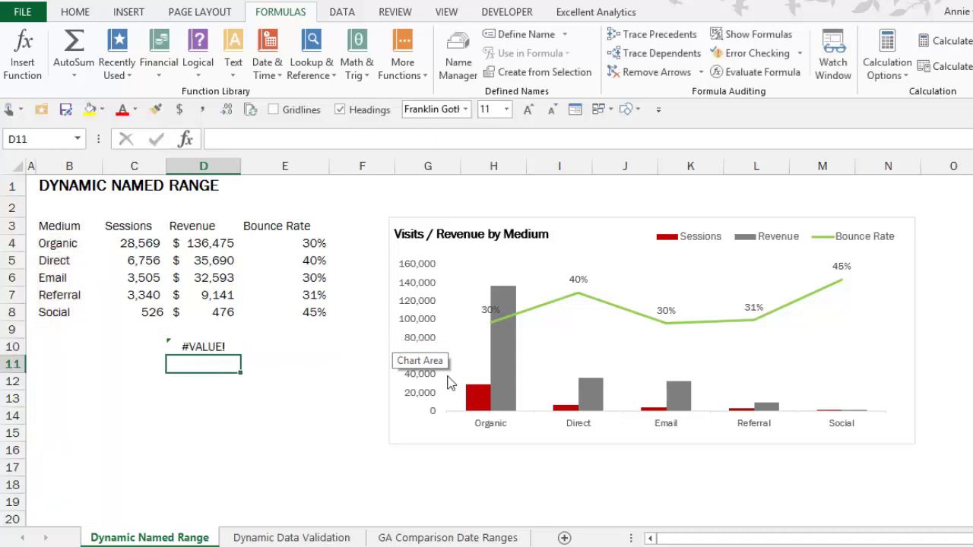
Step: Copy the range formula in D10 and insert an outer COUNTA function right after its equals sign
{"action": "double_click", "coordinate": [197, 349]}
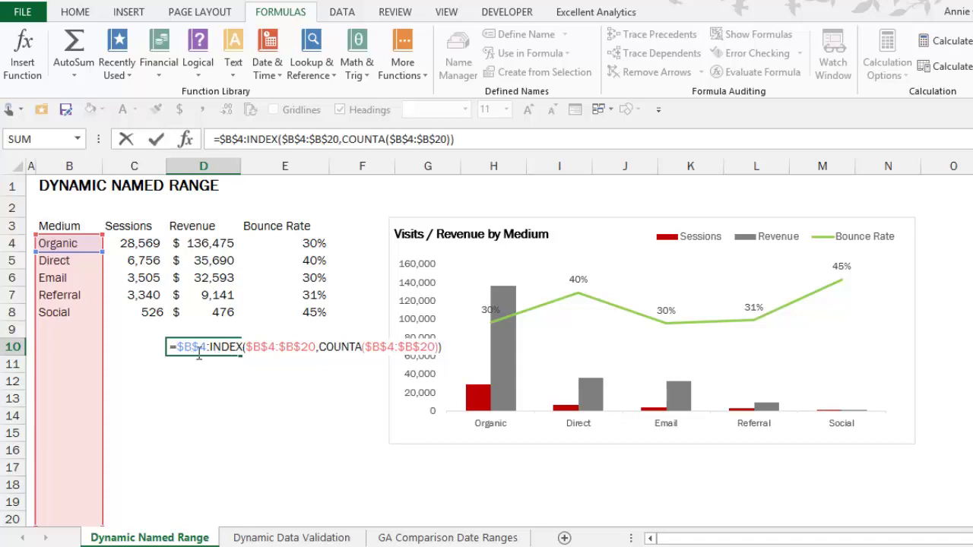
{"action": "left_click_drag", "start_coordinate": [179, 351], "coordinate": [487, 352]}
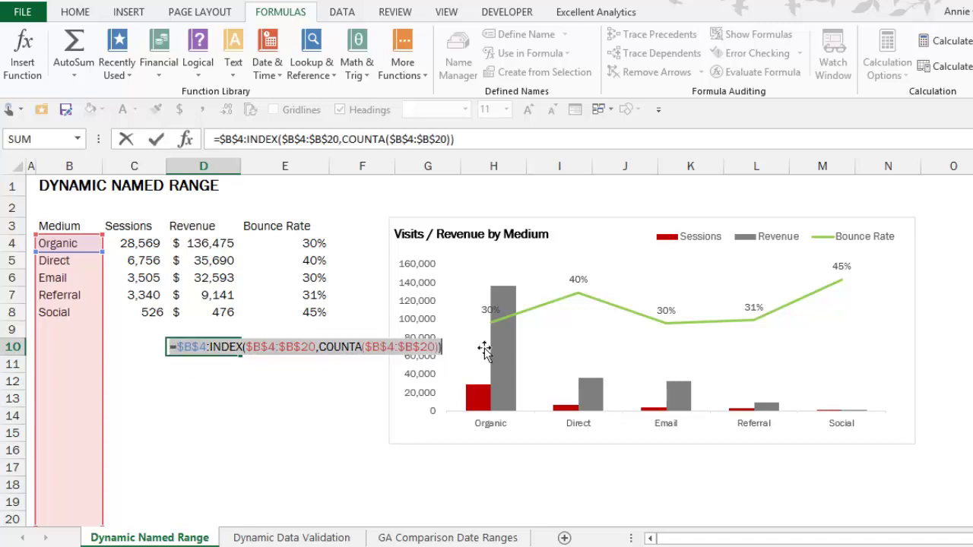
{"action": "key", "text": "Left"}
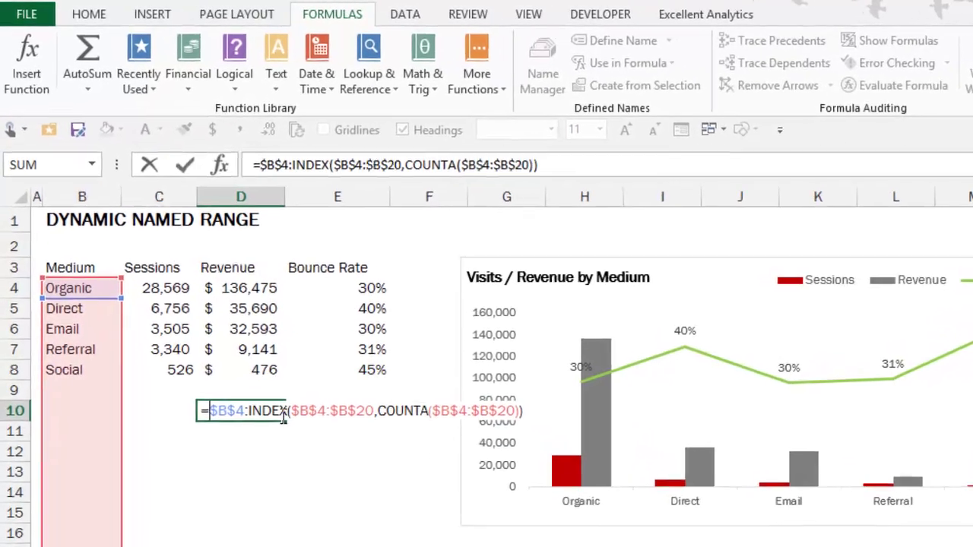
{"action": "type", "text": "coun"}
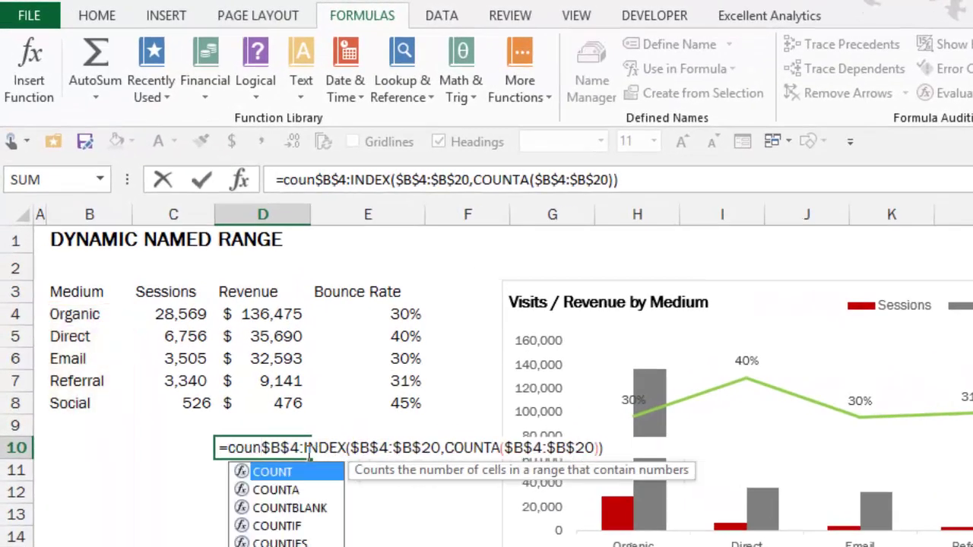
{"action": "key", "text": "Down"}
{"action": "key", "text": "Tab"}
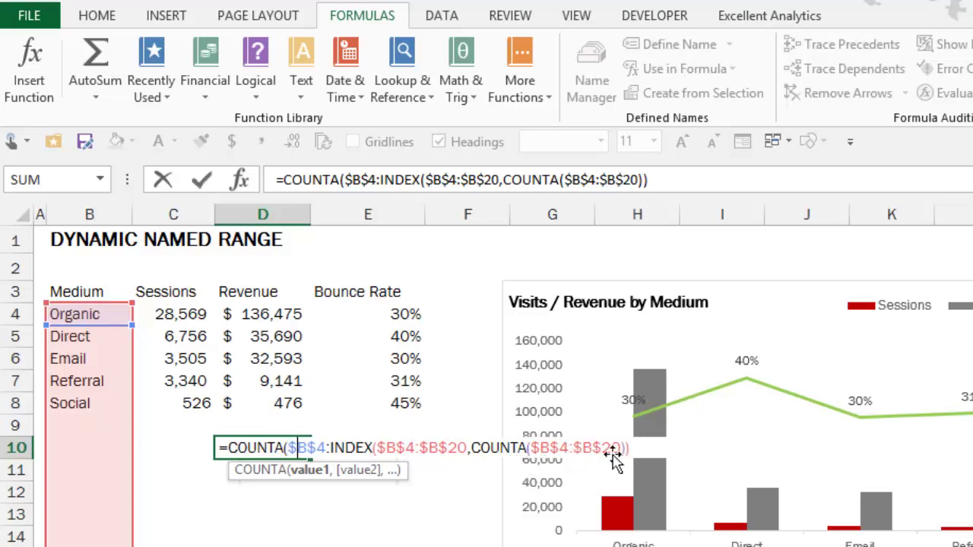
Step: Close the outer COUNTA with a parenthesis at the end of the formula and enter it in D10
{"action": "key", "text": "Right"}
{"action": "key", "text": "Right"}
{"action": "key", "text": "Right"}
{"action": "key", "text": "Right"}
{"action": "key", "text": "Right"}
{"action": "key", "text": "Right"}
{"action": "key", "text": "Right"}
{"action": "key", "text": "Right"}
{"action": "key", "text": "Right"}
{"action": "key", "text": "Right"}
{"action": "key", "text": "Right"}
{"action": "key", "text": "Right"}
{"action": "key", "text": "Right"}
{"action": "key", "text": "Right"}
{"action": "key", "text": "Right"}
{"action": "key", "text": "Right"}
{"action": "key", "text": "Right"}
{"action": "key", "text": "Right"}
{"action": "key", "text": "Right"}
{"action": "key", "text": "Right"}
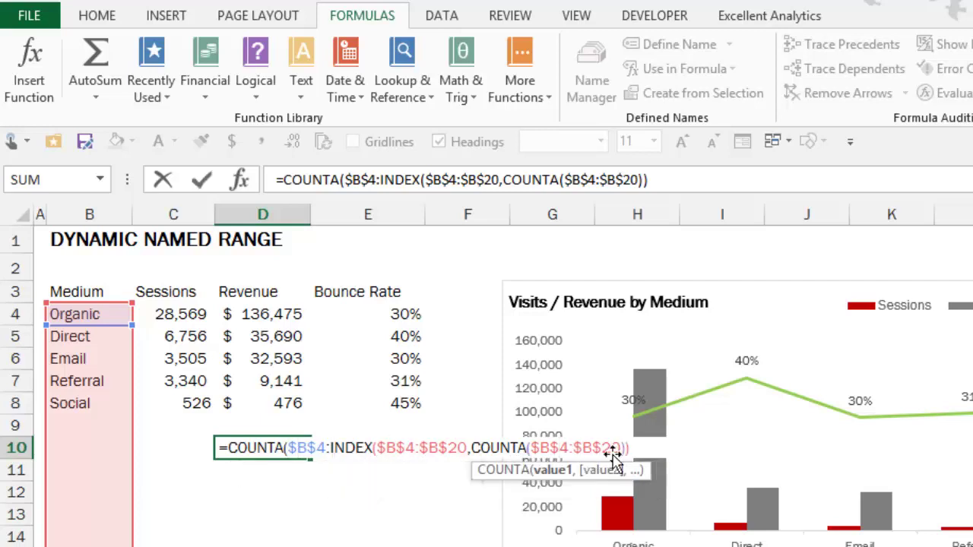
{"action": "type", "text": ")"}
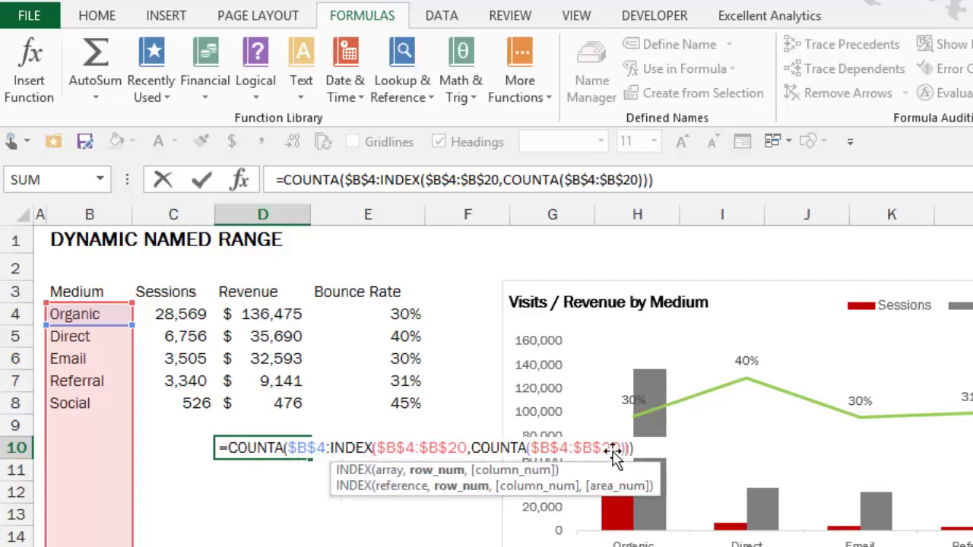
{"action": "key", "text": "Right"}
{"action": "key", "text": "Return"}
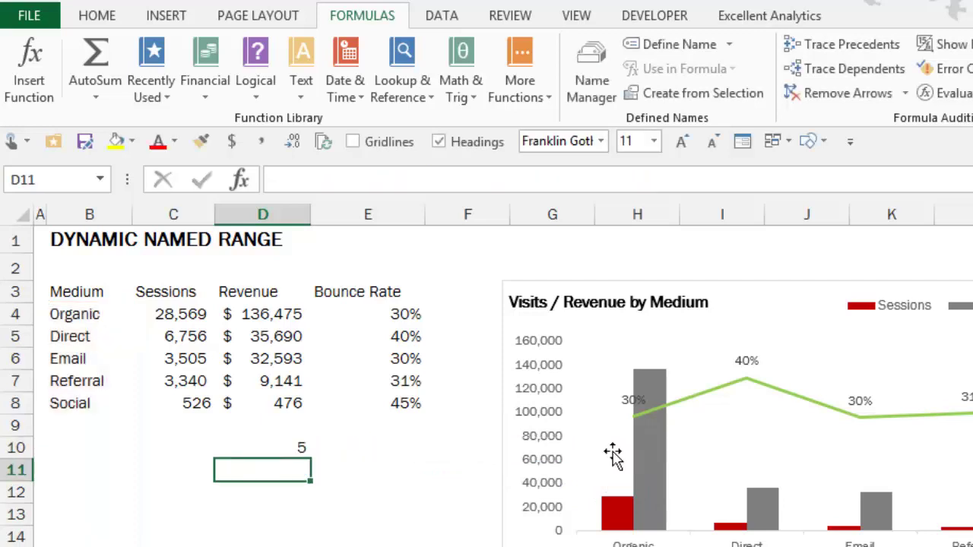
Step: Check the formula in D10 and enter Test as an additional medium in cell B9
{"action": "left_click", "coordinate": [295, 454]}
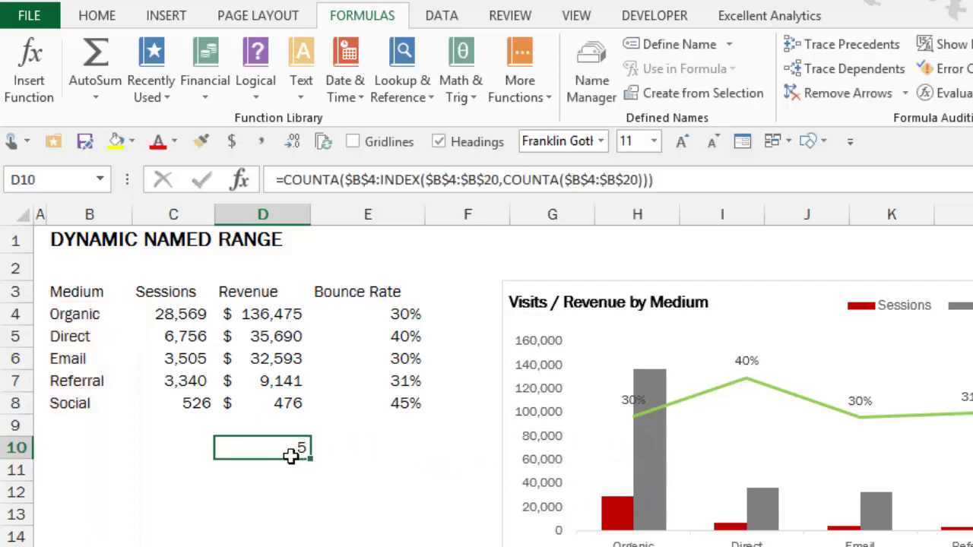
{"action": "left_click", "coordinate": [79, 428]}
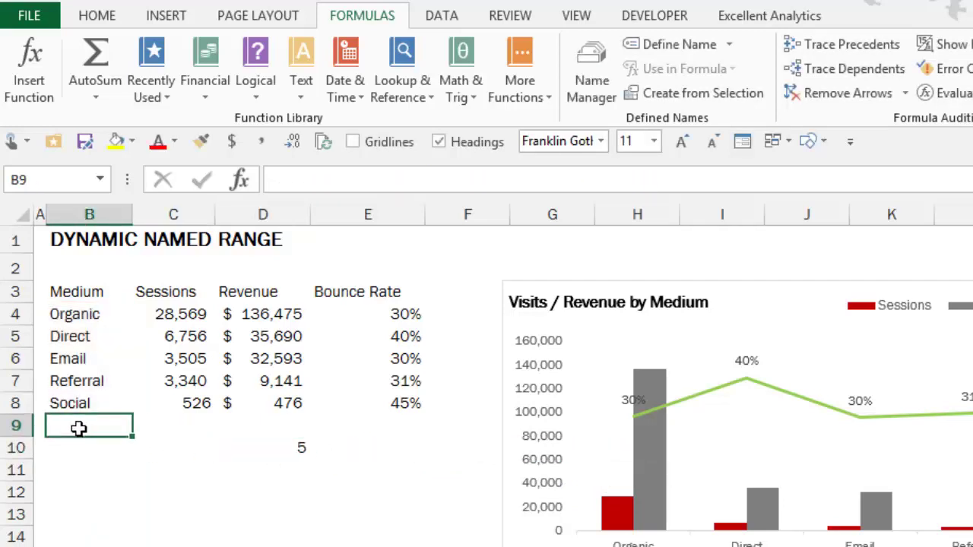
{"action": "type", "text": "Test"}
{"action": "key", "text": "Return"}
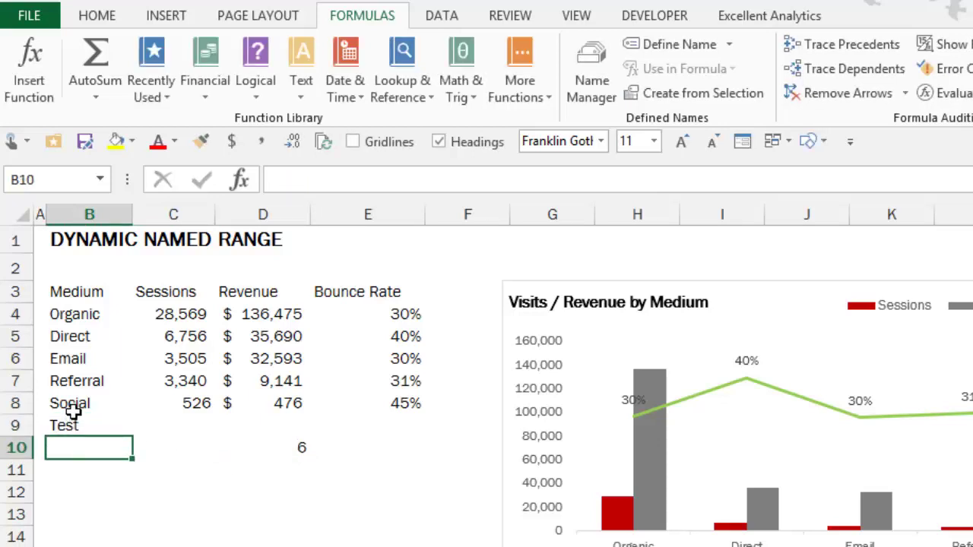
Step: Clear the Social and Test entries in B8:B9 and undo the deletion
{"action": "left_click_drag", "start_coordinate": [73, 412], "coordinate": [72, 429]}
{"action": "key", "text": "Delete"}
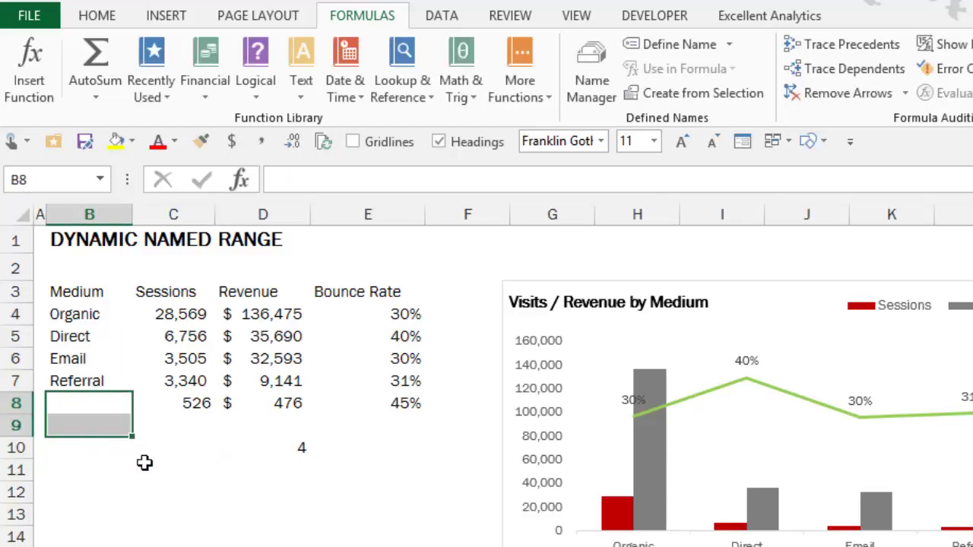
{"action": "key", "text": "ctrl+z"}
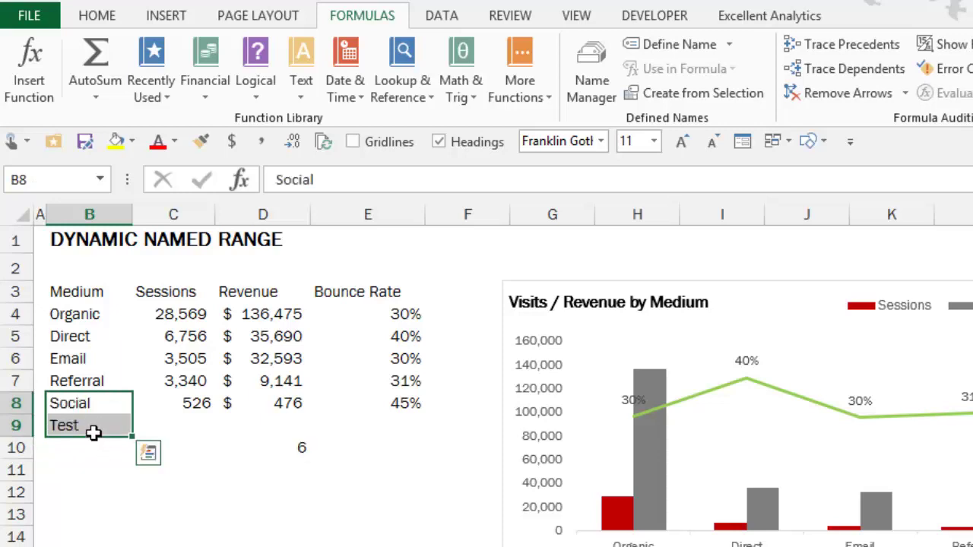
Step: Delete only the Test entry from cell B9
{"action": "left_click", "coordinate": [86, 468]}
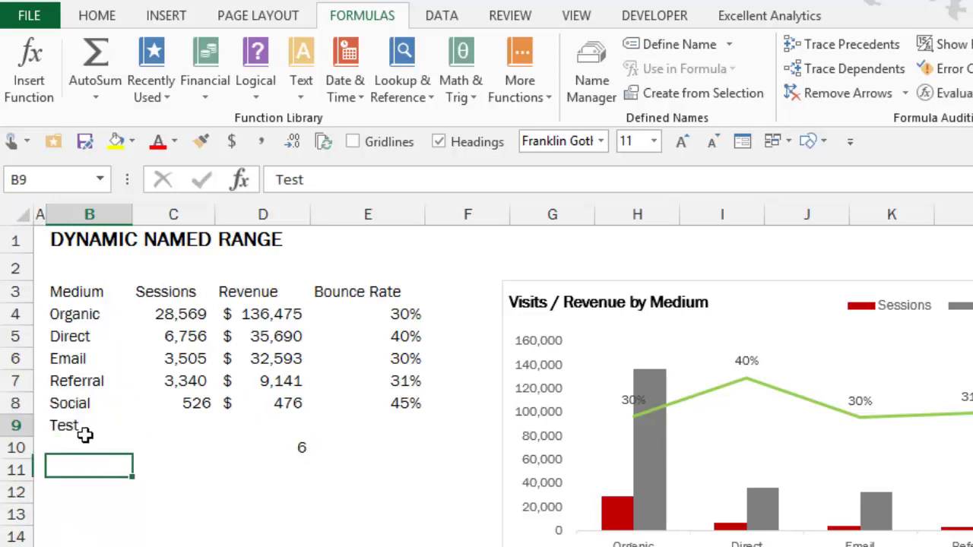
{"action": "left_click", "coordinate": [83, 434]}
{"action": "key", "text": "Delete"}
Step: With D10 selected, begin defining a new workbook-scoped name called MC_Medium
{"action": "left_click", "coordinate": [304, 450]}
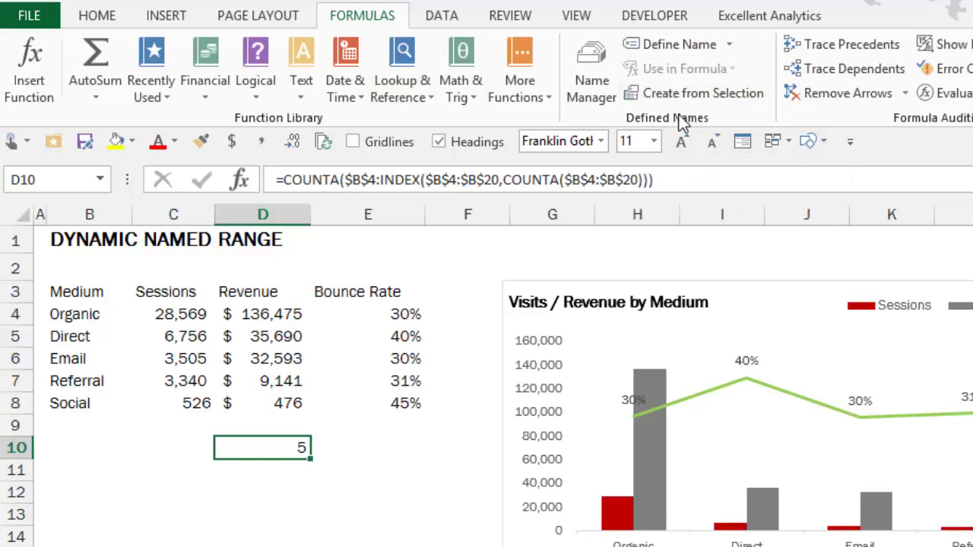
{"action": "left_click", "coordinate": [699, 41]}
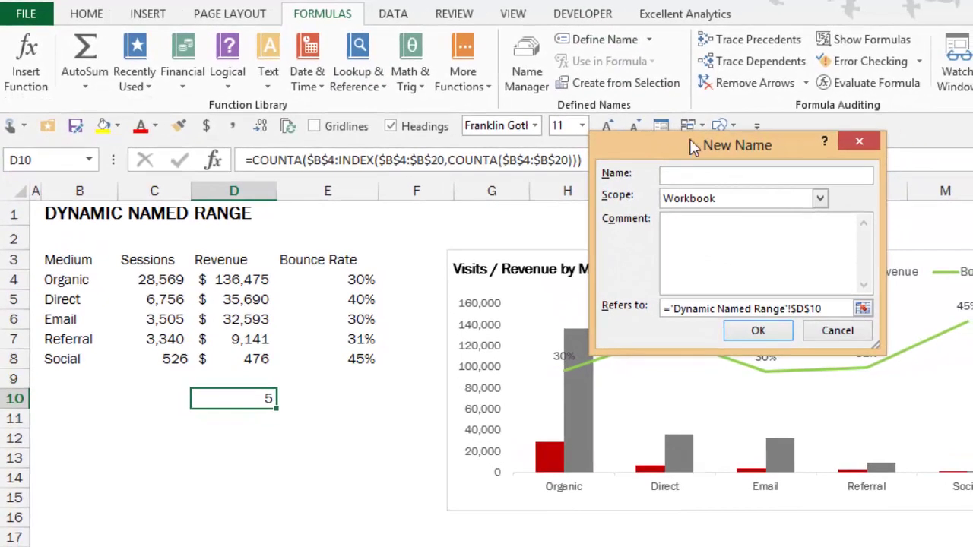
{"action": "left_click_drag", "start_coordinate": [736, 156], "coordinate": [717, 142]}
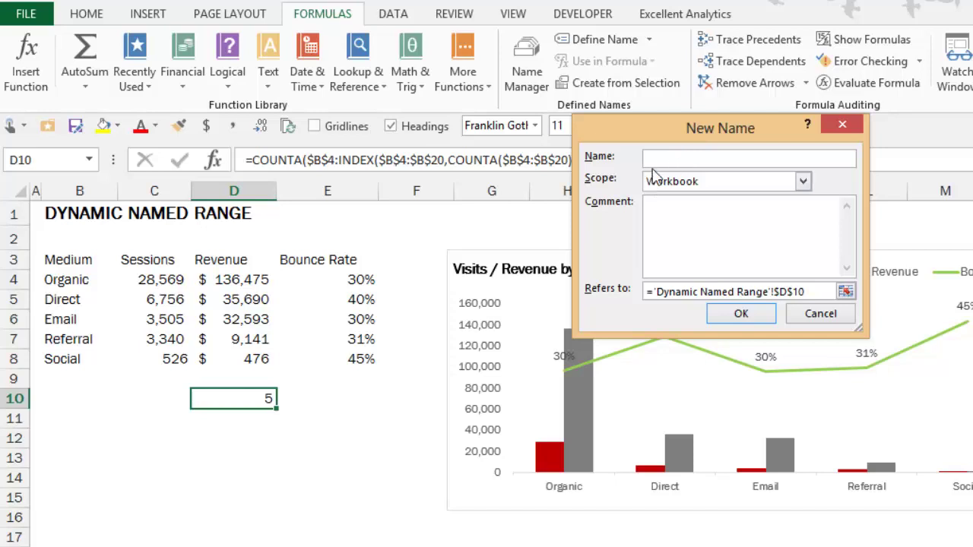
{"action": "type", "text": "MC_Medium"}
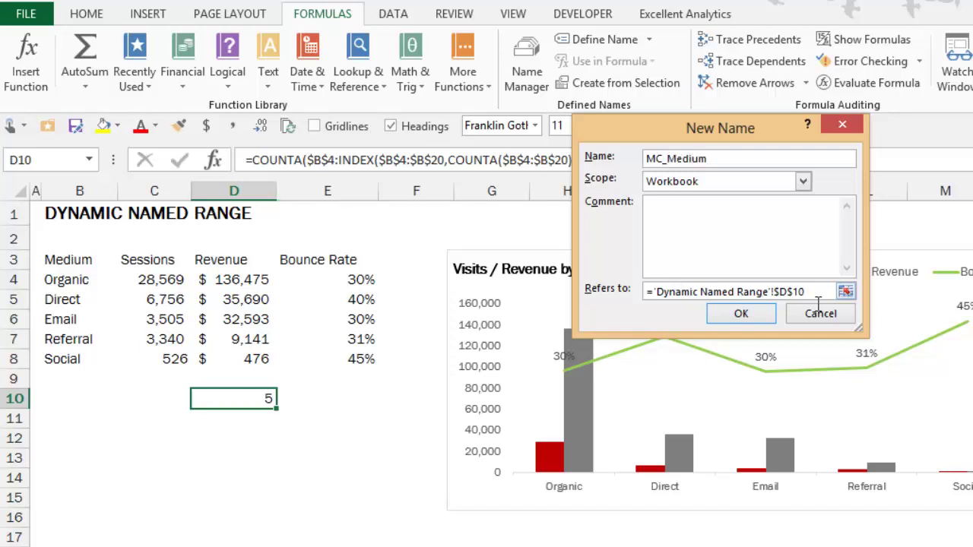
Step: Make MC_Medium refer to the copied formula =$B$4:INDEX($B$4:$B$20,COUNTA($B$4:$B$20)), save the name and close the Name Manager
{"action": "left_click_drag", "start_coordinate": [819, 301], "coordinate": [615, 286]}
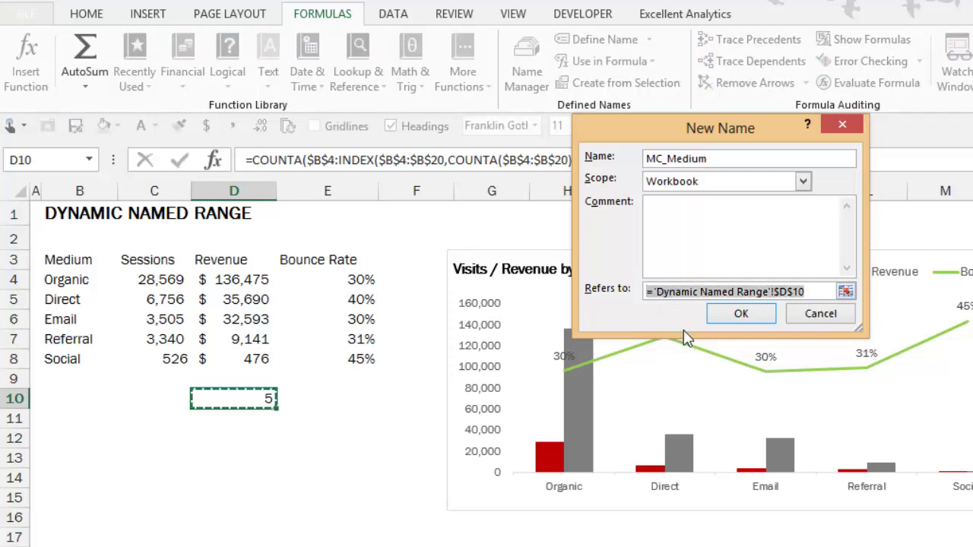
{"action": "key", "text": "ctrl+v"}
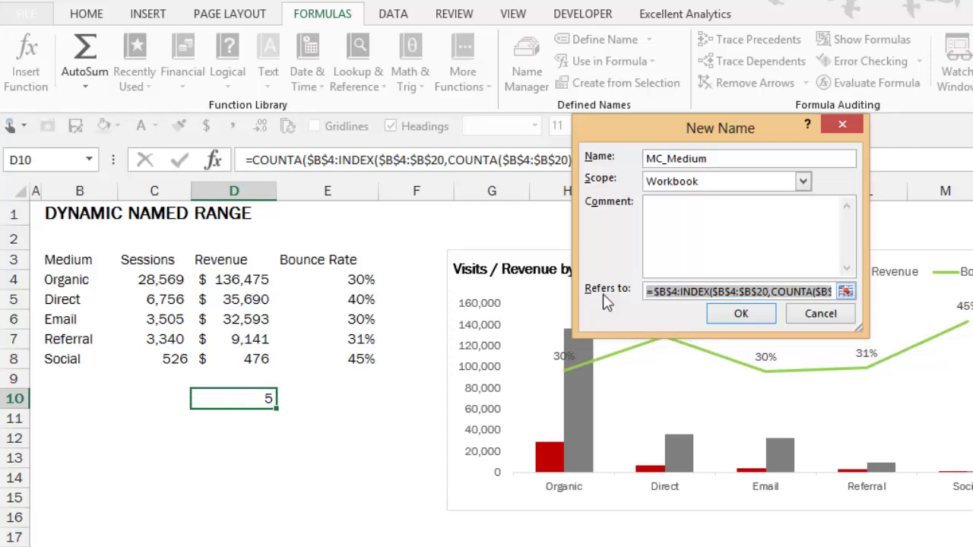
{"action": "left_click", "coordinate": [744, 318]}
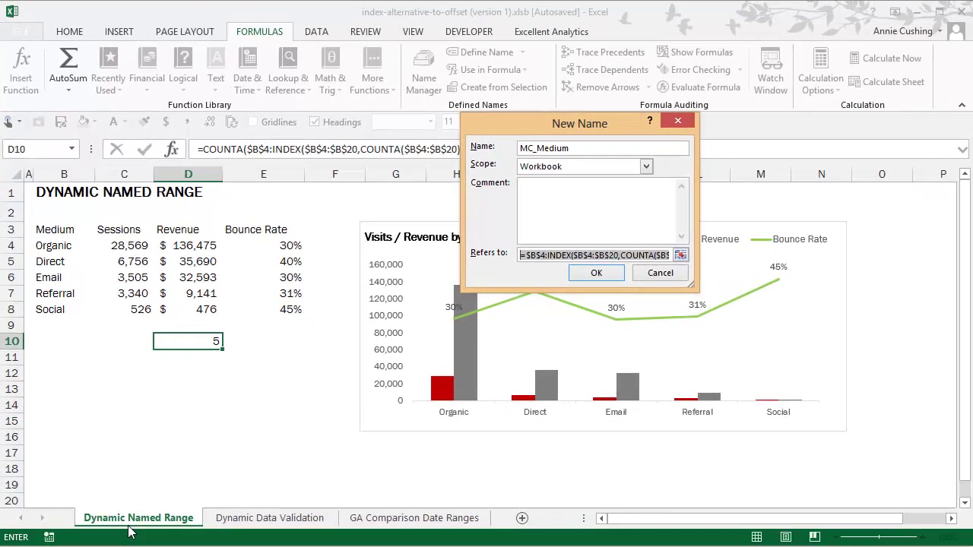
{"action": "left_click", "coordinate": [587, 274]}
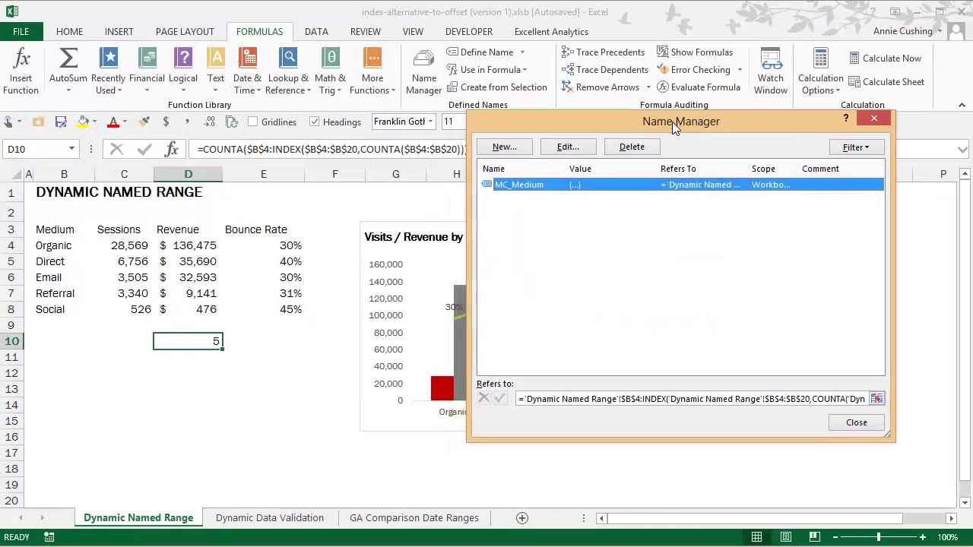
{"action": "left_click", "coordinate": [874, 117]}
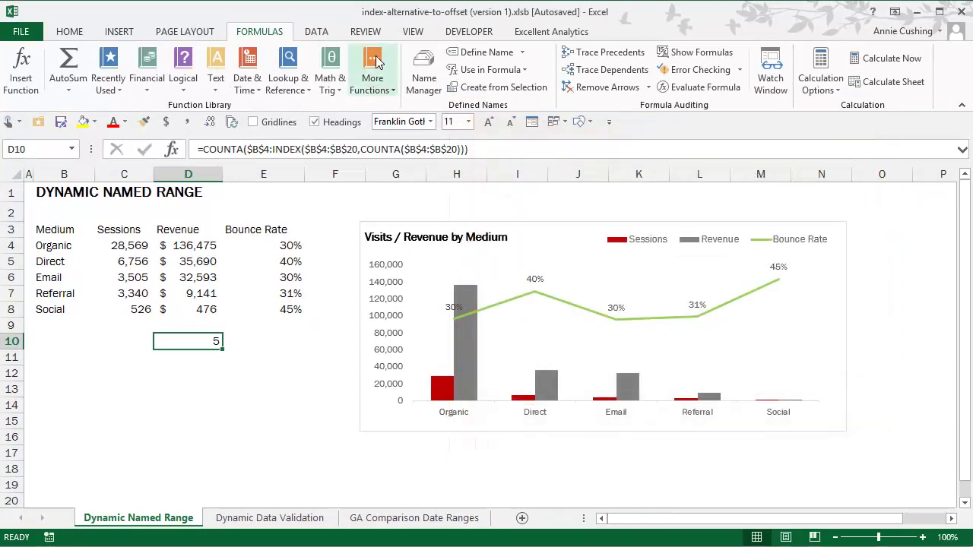
Step: Check in the Name Manager which cells MC_Medium's reference outlines on the sheet, then close it
{"action": "left_click", "coordinate": [426, 76]}
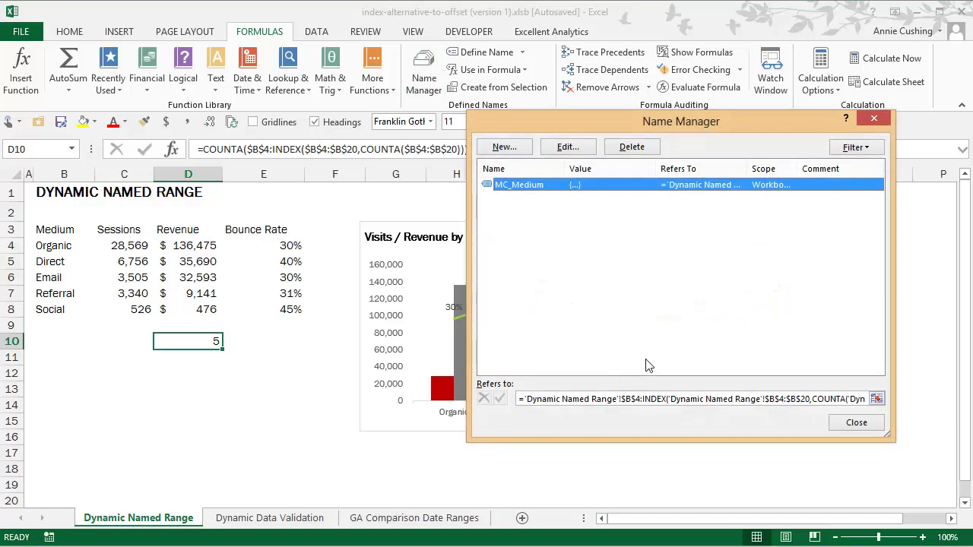
{"action": "left_click", "coordinate": [617, 403]}
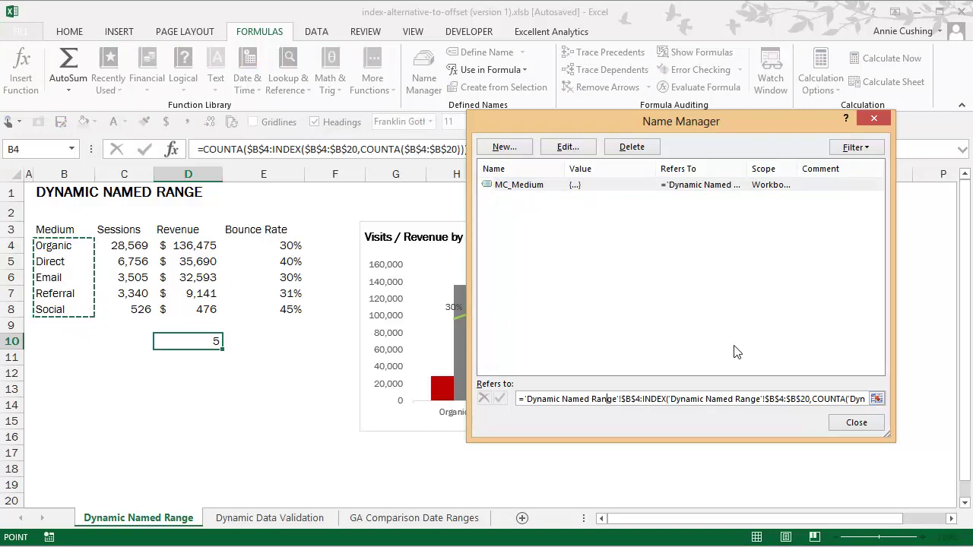
{"action": "left_click", "coordinate": [857, 422]}
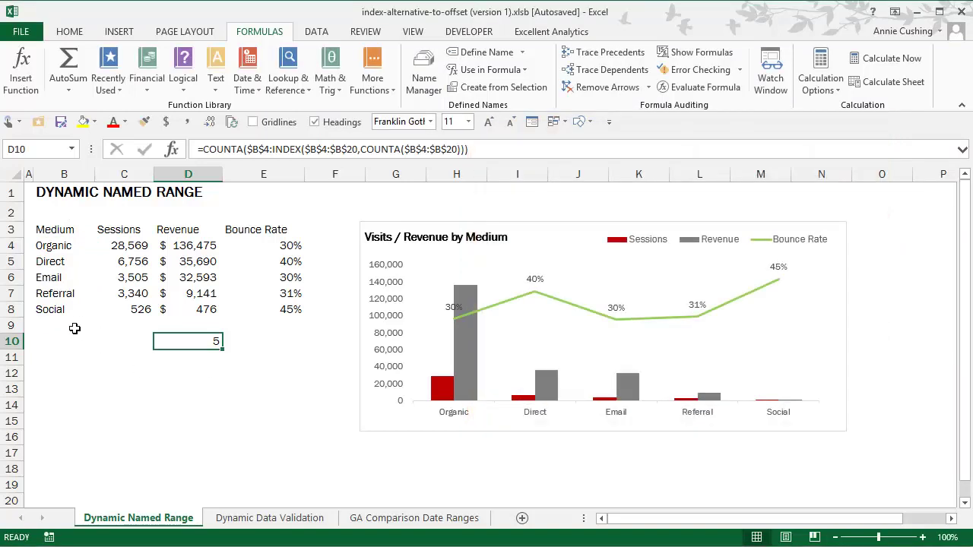
Step: Add Test as a new medium below Social in cell B9
{"action": "left_click", "coordinate": [61, 324]}
{"action": "type", "text": "Test"}
{"action": "key", "text": "Return"}
Step: Reopen the Name Manager and check whether MC_Medium's outlined range includes the new Test entry
{"action": "key", "text": "ctrl+F3"}
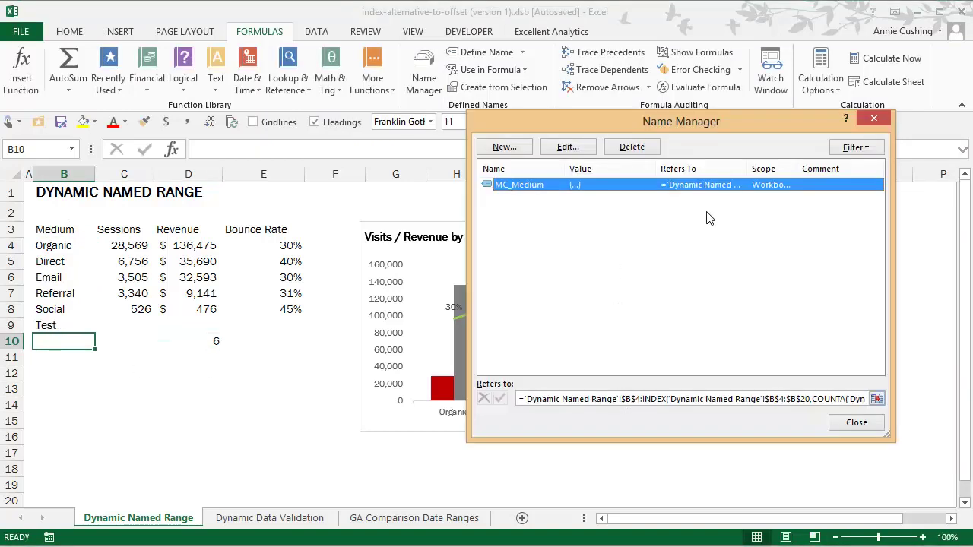
{"action": "left_click", "coordinate": [874, 118]}
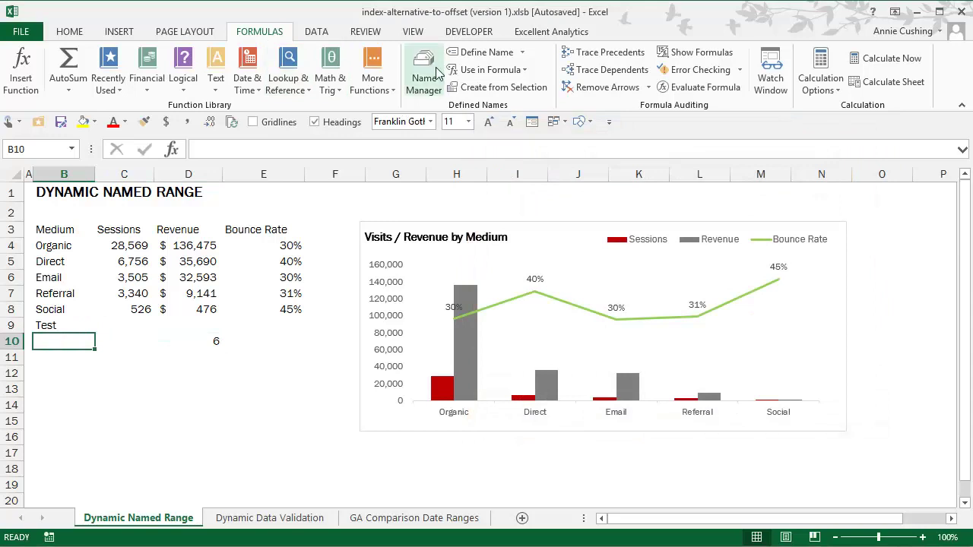
{"action": "left_click", "coordinate": [424, 76]}
{"action": "left_click", "coordinate": [625, 400]}
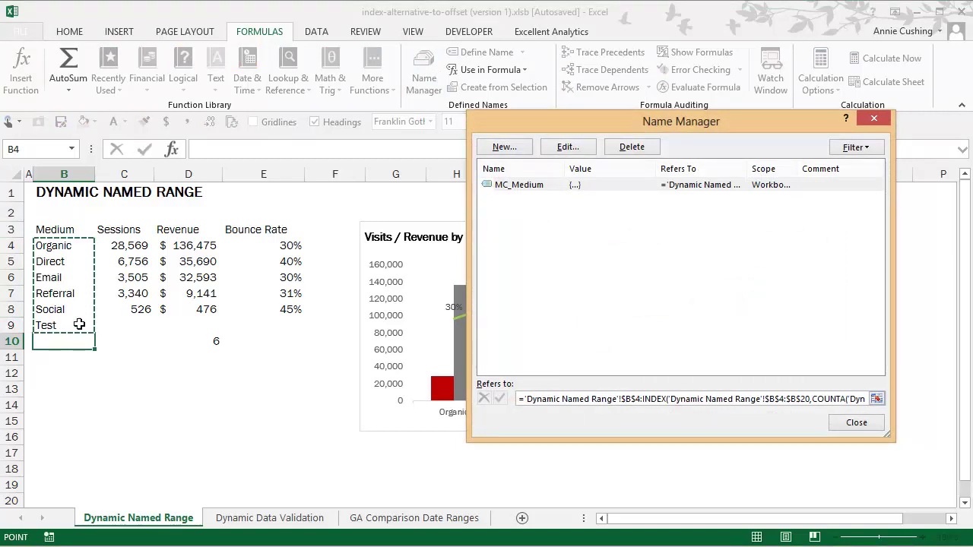
Step: View MC_Medium's reference in the Edit Name dialog and in the Name Manager, leaving both without changes
{"action": "left_click", "coordinate": [581, 185]}
{"action": "left_click", "coordinate": [568, 147]}
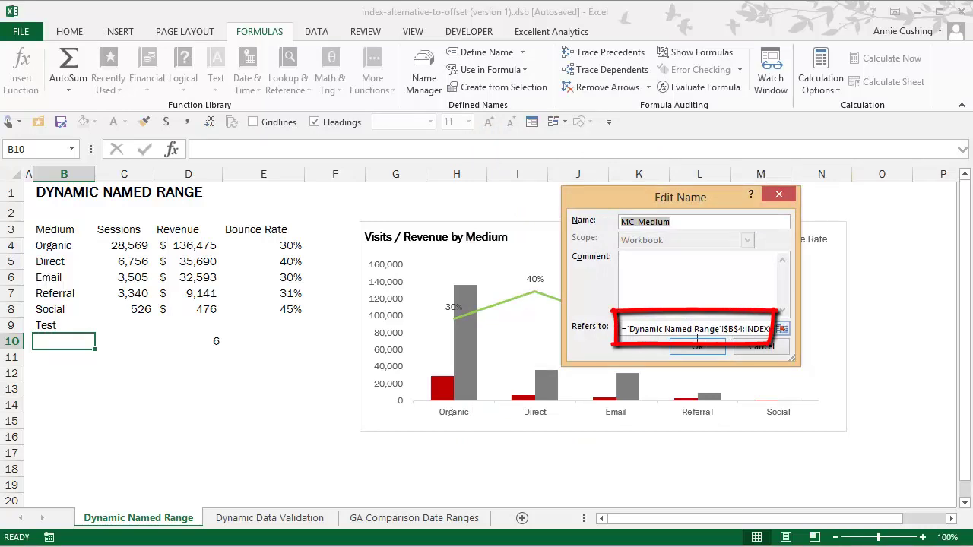
{"action": "left_click", "coordinate": [761, 347]}
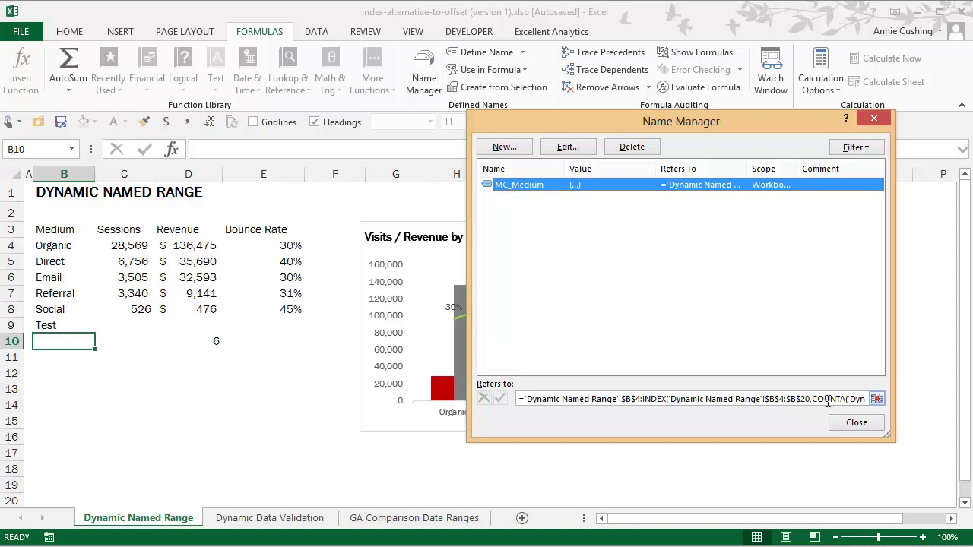
{"action": "left_click", "coordinate": [615, 406]}
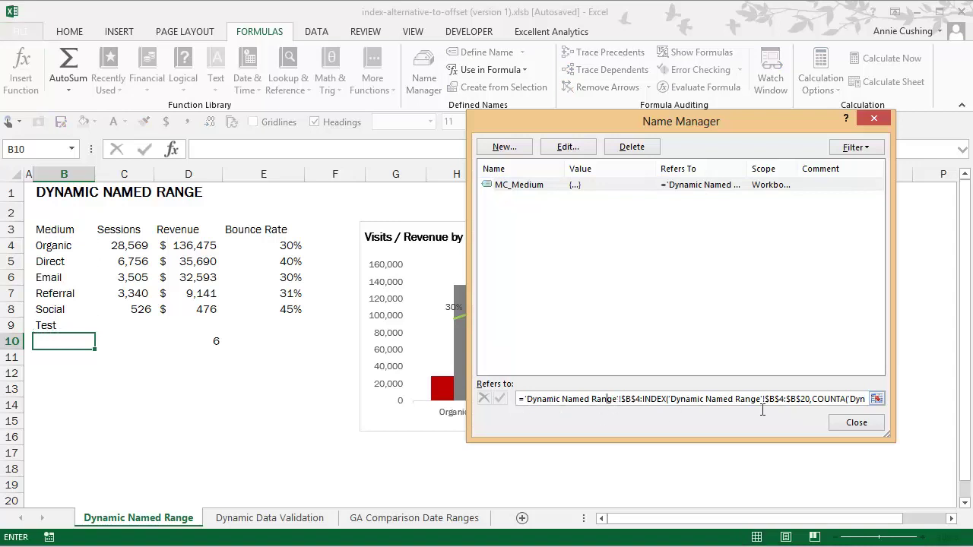
{"action": "left_click", "coordinate": [871, 424]}
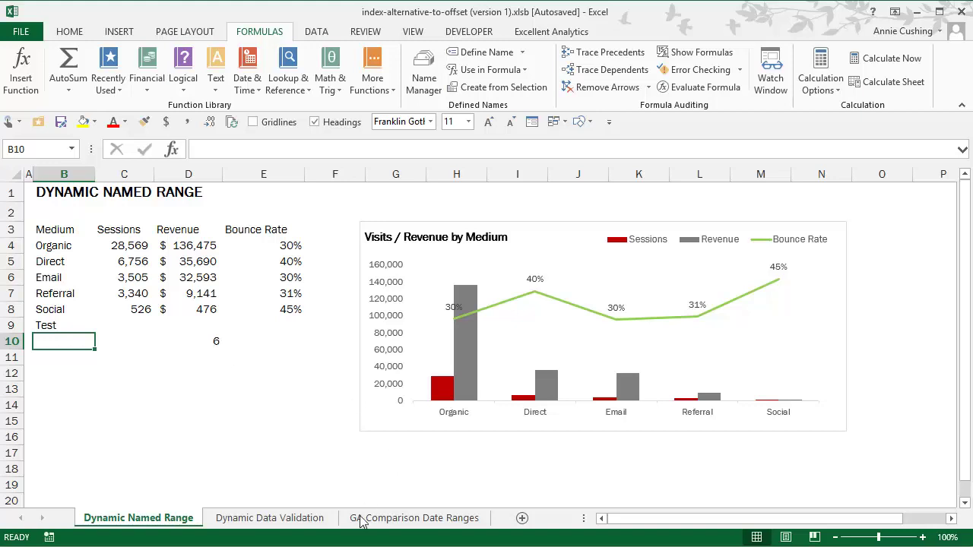
Step: Switch to Word and paste the formula =$B$4:INDEX($B$4:$B$20,COUNTA($B$4:$B$20)) into the blank document
{"action": "left_click", "coordinate": [373, 546]}
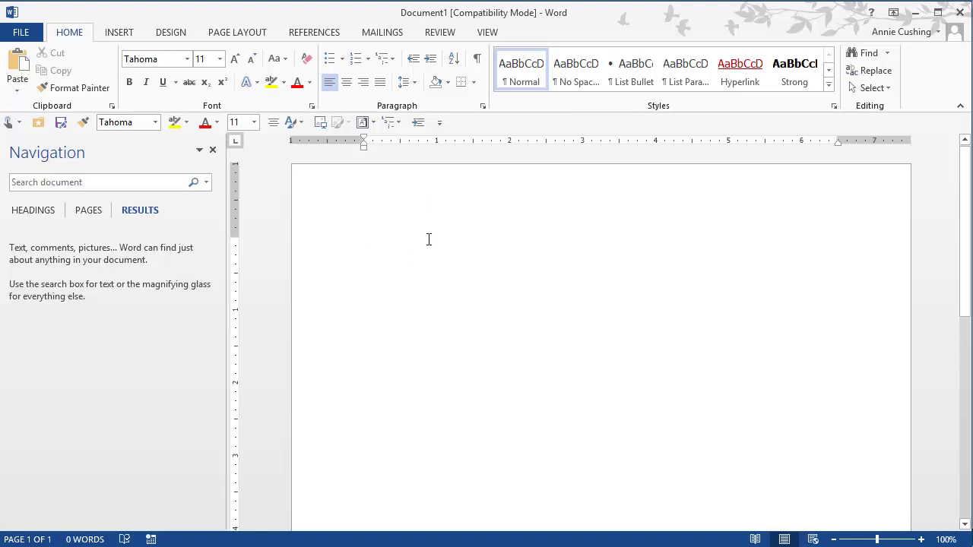
{"action": "type", "text": "=$B$4:INDEX($B$4:$B$20,COUNTA($B$4:$B$20))"}
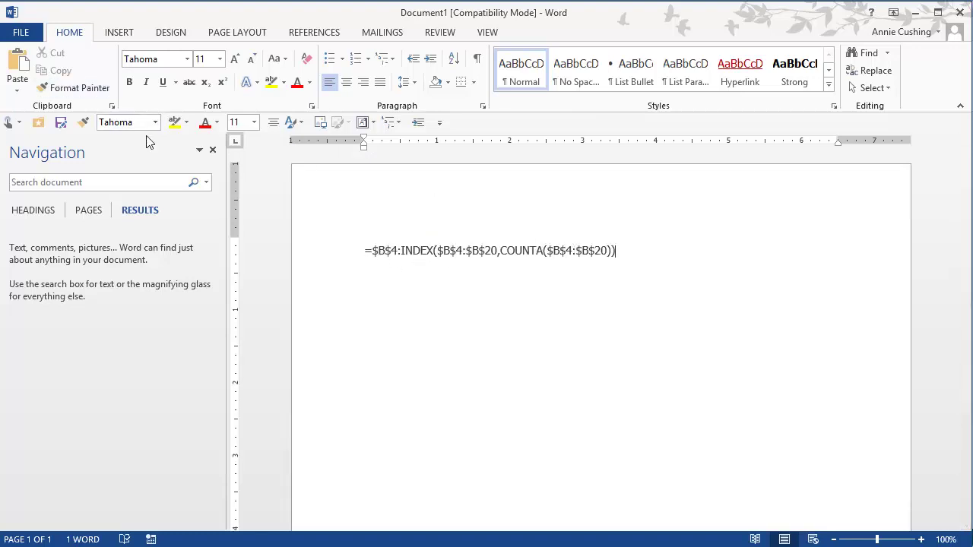
Step: Replace every $B with $C throughout the formula in the Word document
{"action": "key", "text": "ctrl+f"}
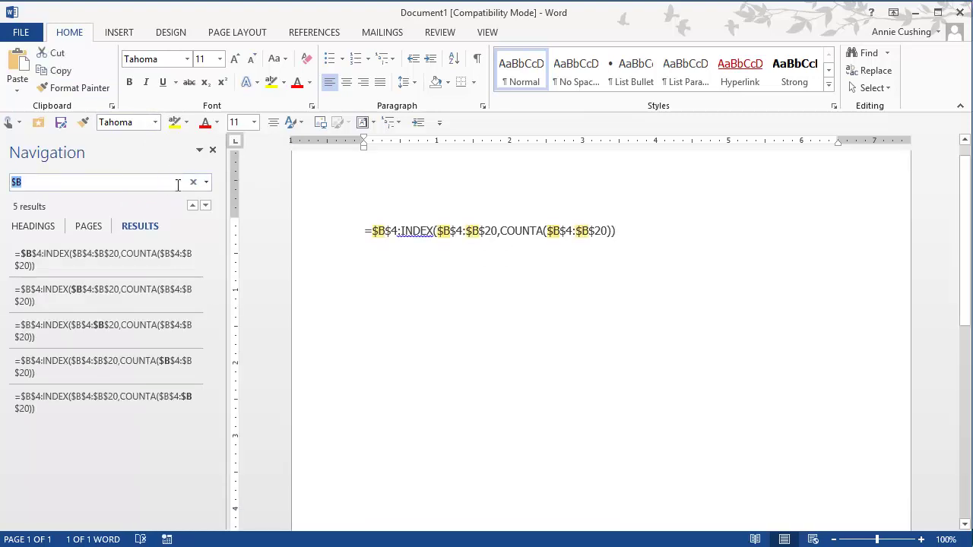
{"action": "left_click", "coordinate": [209, 183]}
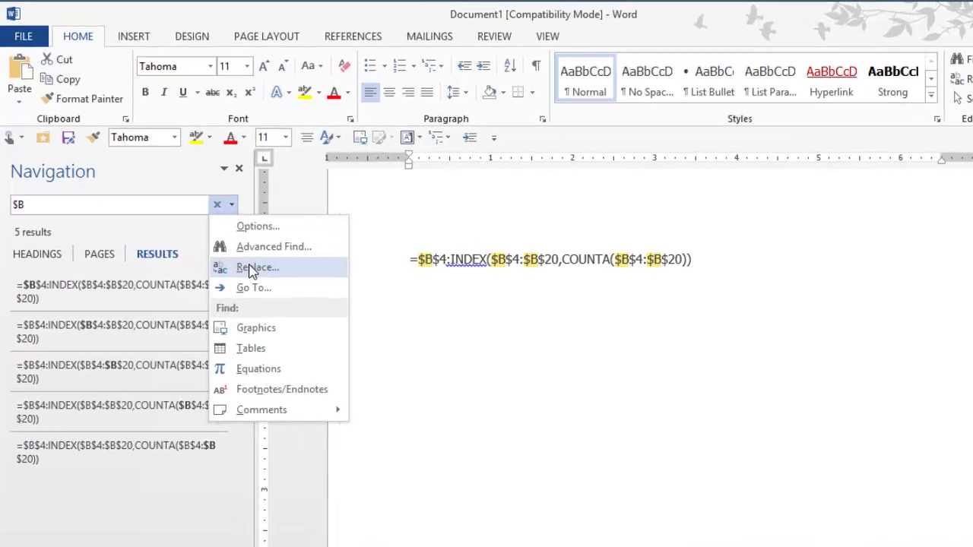
{"action": "left_click", "coordinate": [226, 233]}
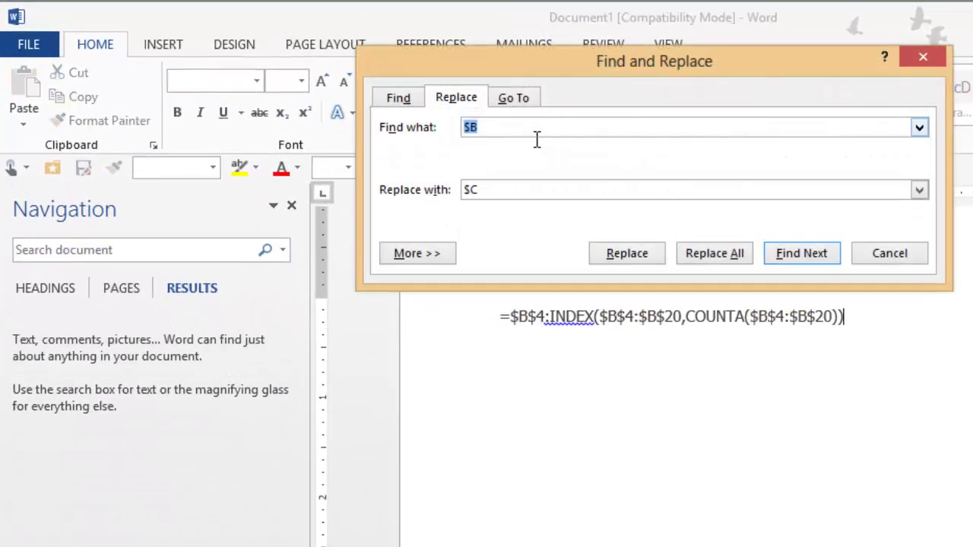
{"action": "left_click", "coordinate": [496, 127]}
{"action": "left_click", "coordinate": [494, 195]}
{"action": "left_click", "coordinate": [729, 260]}
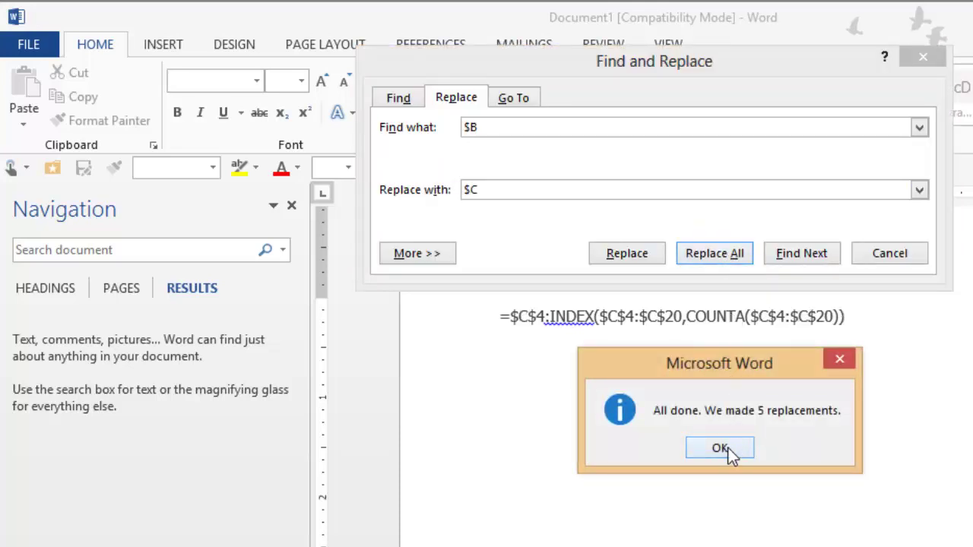
{"action": "left_click", "coordinate": [728, 448]}
Step: Move the Find and Replace dialog clear of the formula and copy the whole $C version of the formula
{"action": "left_click_drag", "start_coordinate": [705, 76], "coordinate": [757, 346]}
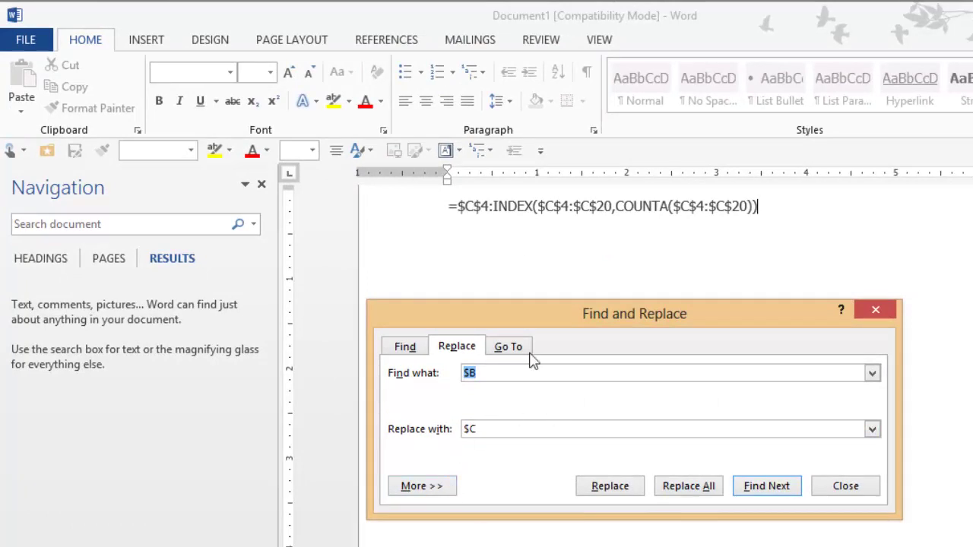
{"action": "left_click", "coordinate": [453, 215]}
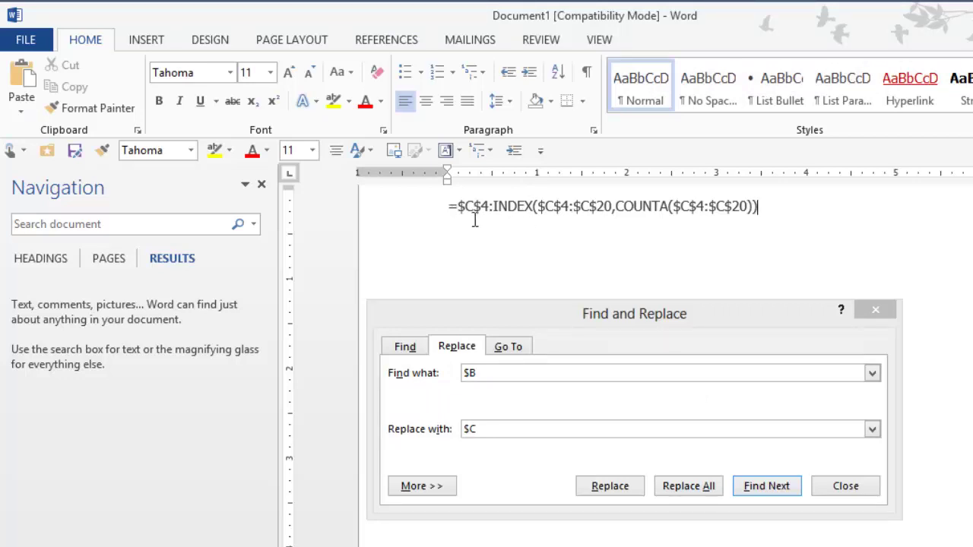
{"action": "left_click", "coordinate": [426, 209]}
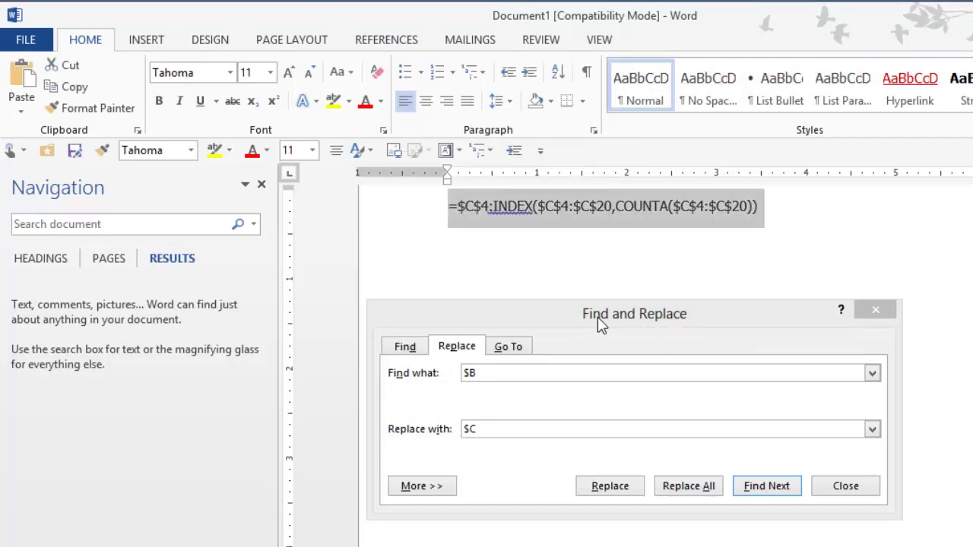
{"action": "left_click", "coordinate": [452, 210]}
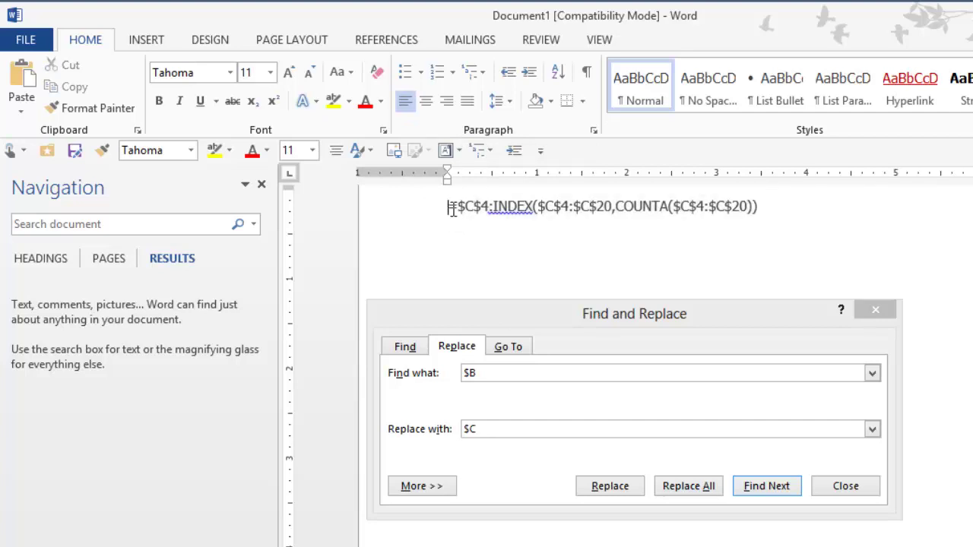
{"action": "left_click", "coordinate": [444, 217]}
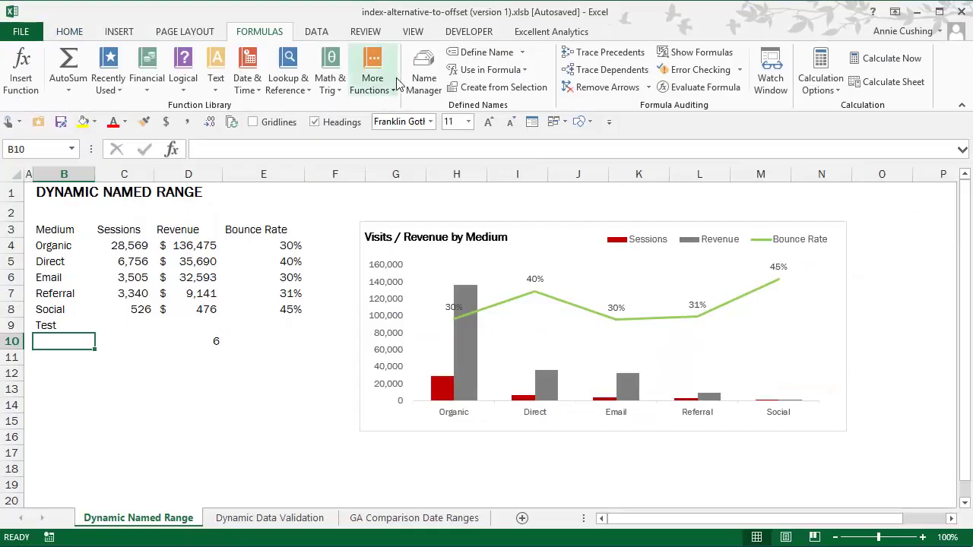
Step: In Excel, create the workbook name MC_Sessions from the copied formula =$C$4:INDEX($C$4:$C$20,COUNTA($C$4:$C$20)) and check the range it outlines
{"action": "left_click", "coordinate": [426, 78]}
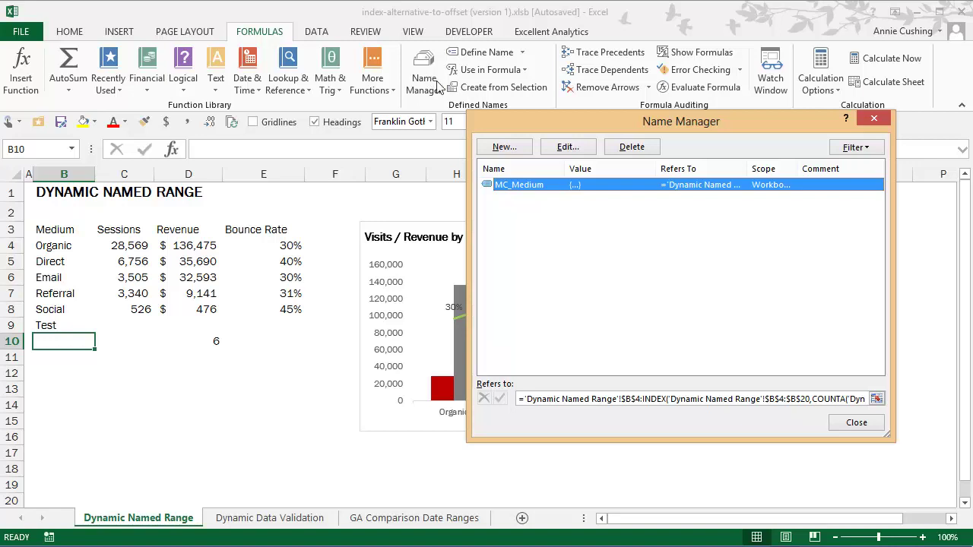
{"action": "left_click", "coordinate": [520, 147]}
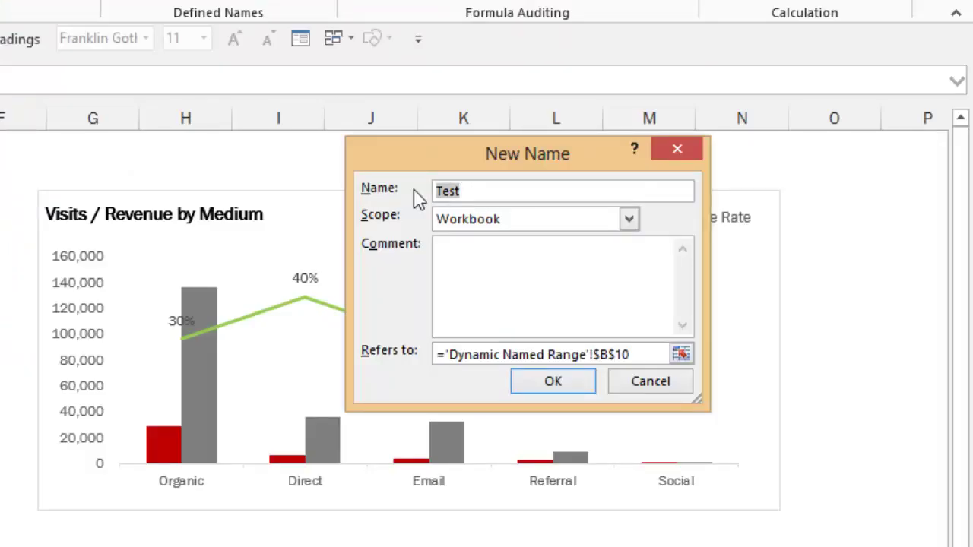
{"action": "type", "text": "MC_Sessions"}
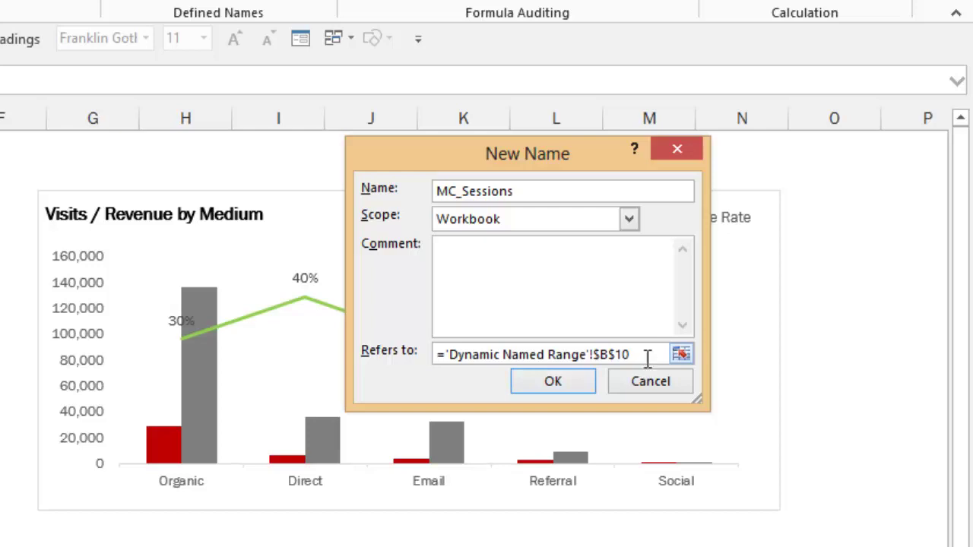
{"action": "left_click_drag", "start_coordinate": [608, 363], "coordinate": [289, 361]}
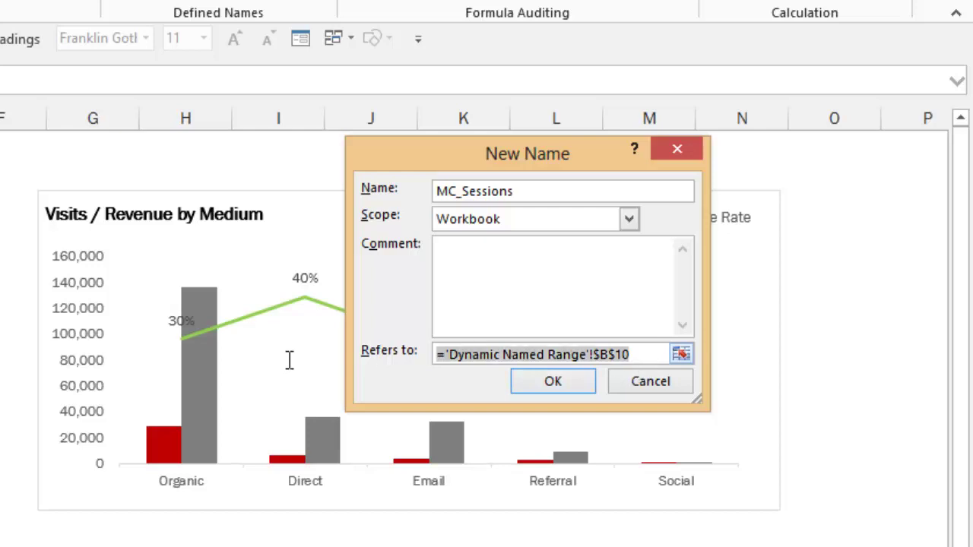
{"action": "key", "text": "ctrl+v"}
{"action": "left_click", "coordinate": [555, 382]}
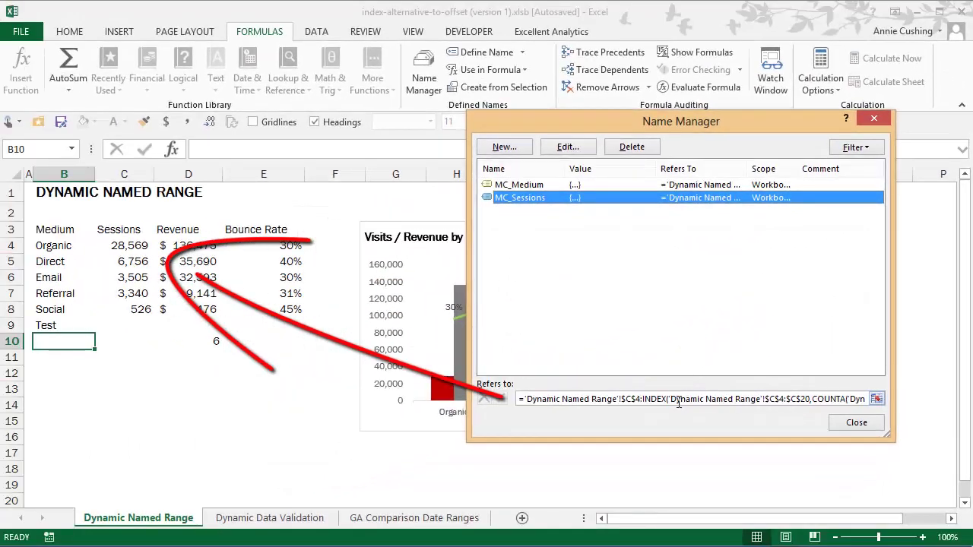
{"action": "left_click", "coordinate": [677, 403]}
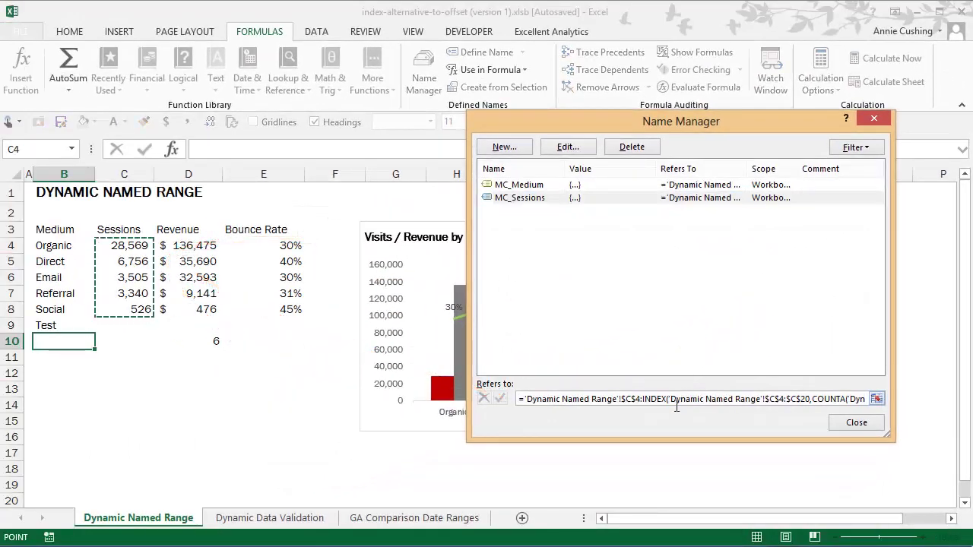
Step: Start another new name, switch to Word, replace every $C with $D in the formula, and copy the result
{"action": "left_click", "coordinate": [512, 150]}
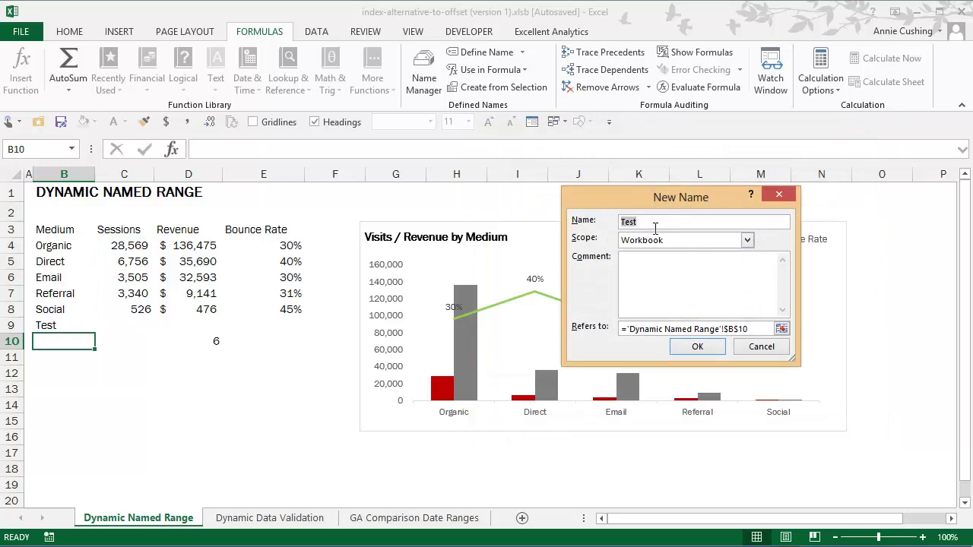
{"action": "key", "text": "alt+Tab"}
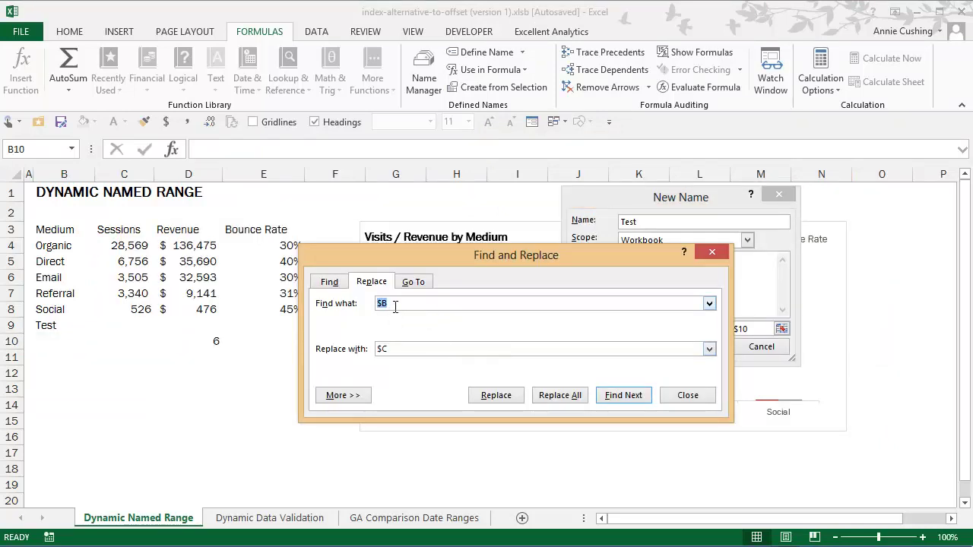
{"action": "left_click", "coordinate": [395, 305]}
{"action": "left_click", "coordinate": [398, 352]}
{"action": "left_click", "coordinate": [560, 395]}
{"action": "left_click", "coordinate": [532, 328]}
{"action": "key", "text": "alt+Tab"}
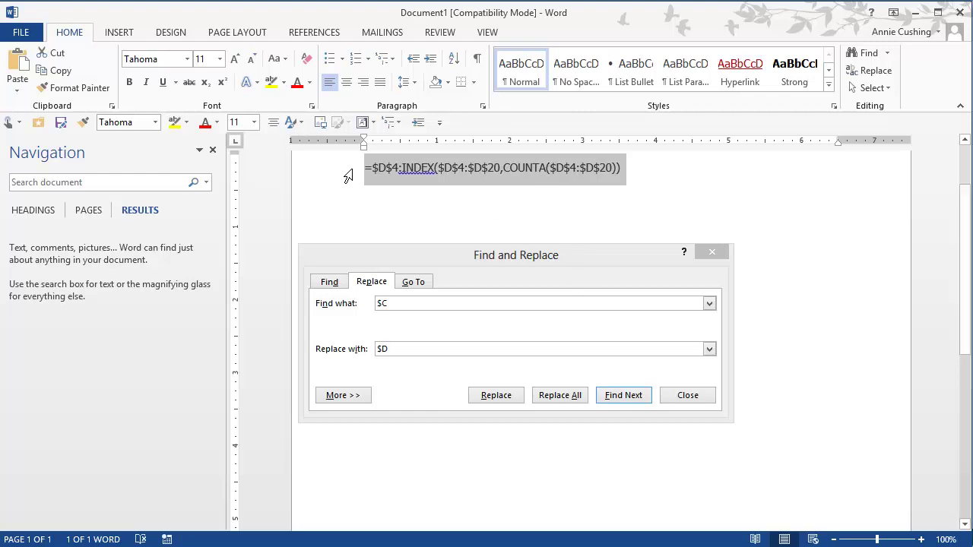
Step: Back in Excel's New Name dialog, define MC_Revenue with the copied formula =$D$4:INDEX($D$4:$D$20,COUNTA($D$4:$D$20))
{"action": "key", "text": "alt+Tab"}
{"action": "key", "text": "Tab"}
{"action": "key", "text": "Tab"}
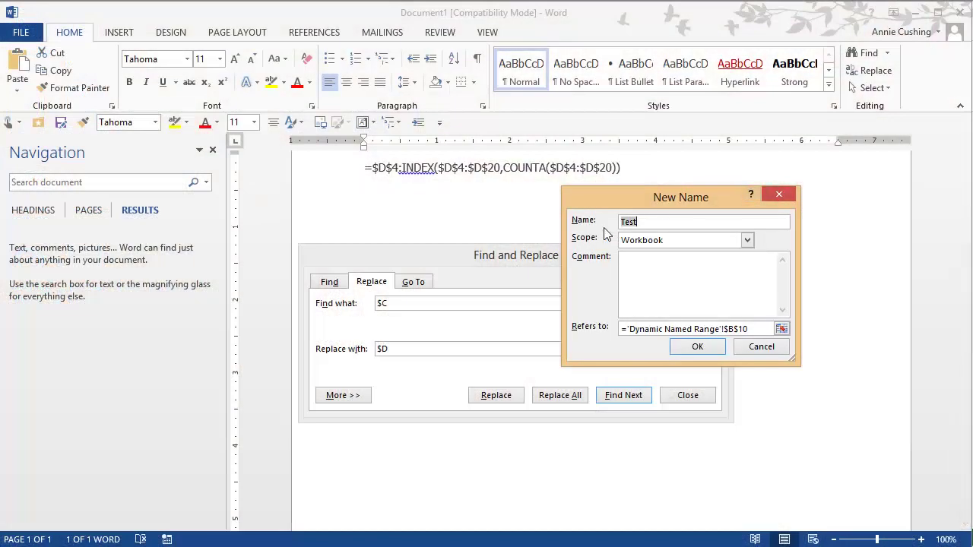
{"action": "left_click", "coordinate": [659, 227]}
{"action": "left_click_drag", "start_coordinate": [651, 227], "coordinate": [616, 227]}
{"action": "left_click", "coordinate": [517, 546]}
{"action": "left_click", "coordinate": [647, 227]}
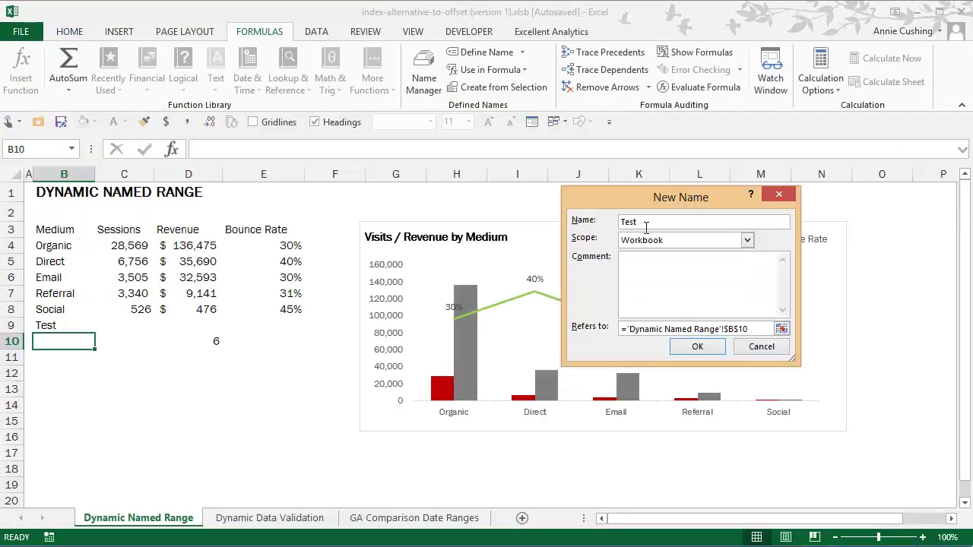
{"action": "left_click_drag", "start_coordinate": [650, 231], "coordinate": [609, 232]}
{"action": "type", "text": "MC_Revenue"}
{"action": "left_click_drag", "start_coordinate": [759, 334], "coordinate": [508, 319]}
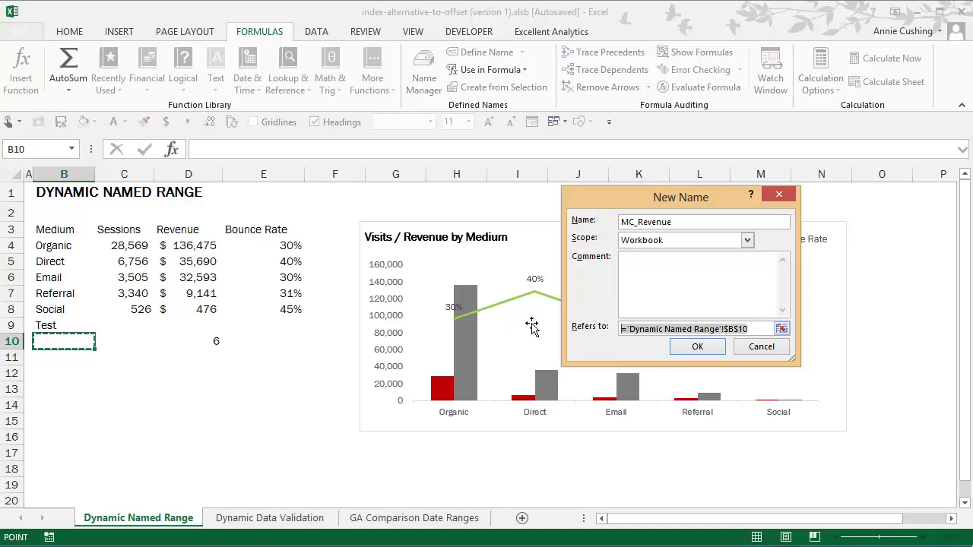
{"action": "key", "text": "ctrl+v"}
{"action": "left_click", "coordinate": [698, 347]}
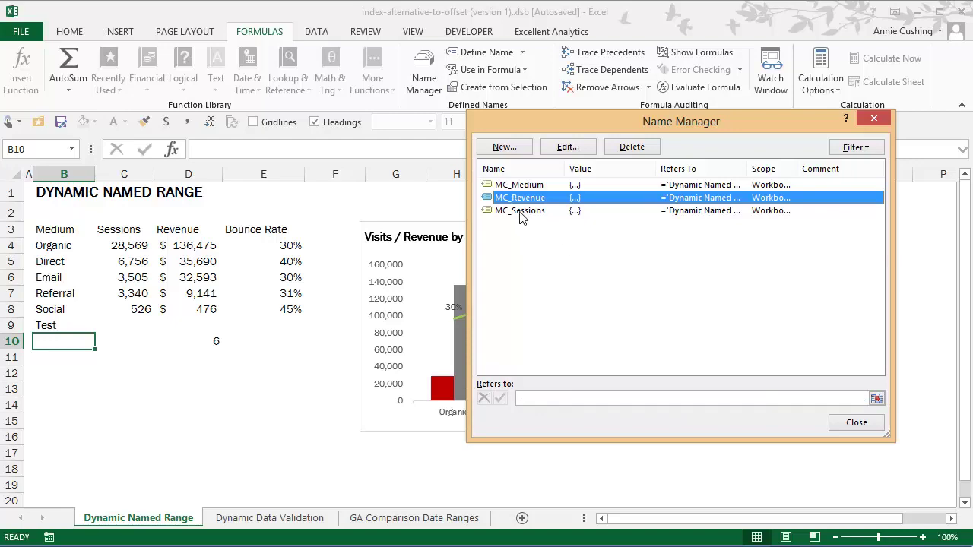
Step: Start another new name, return to Word, replace every $D with $E in the formula, close Find and Replace, and copy the formula
{"action": "left_click", "coordinate": [523, 211]}
{"action": "left_click", "coordinate": [553, 273]}
{"action": "left_click", "coordinate": [502, 148]}
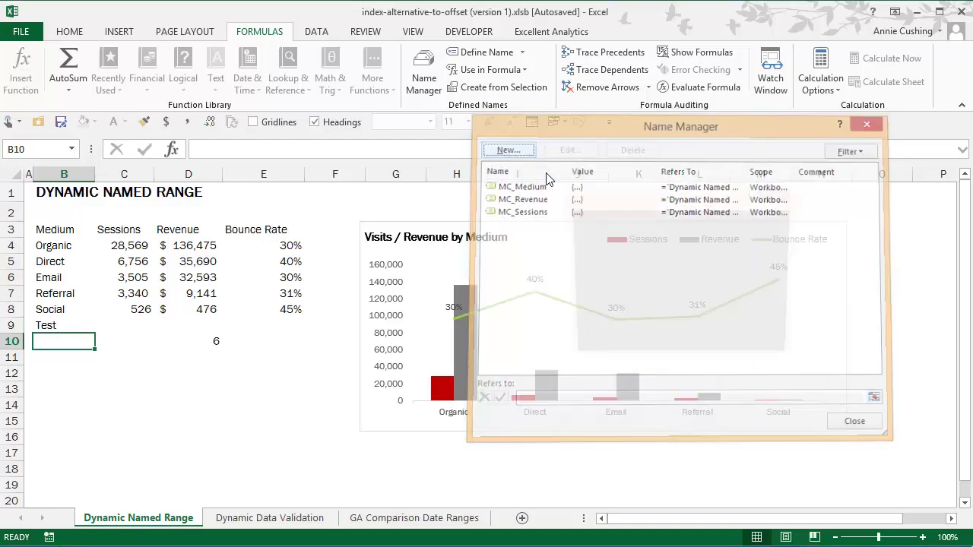
{"action": "key", "text": "alt+Tab"}
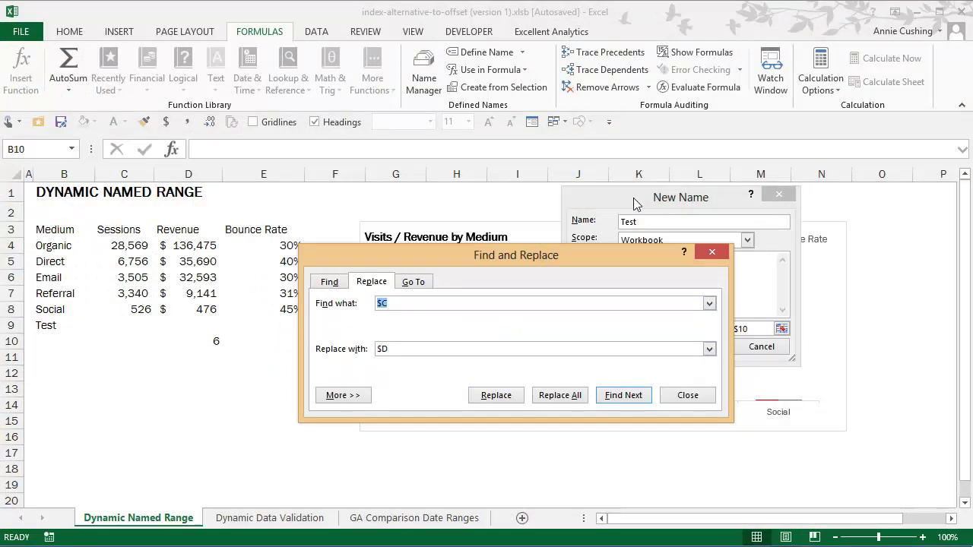
{"action": "key", "text": "Escape"}
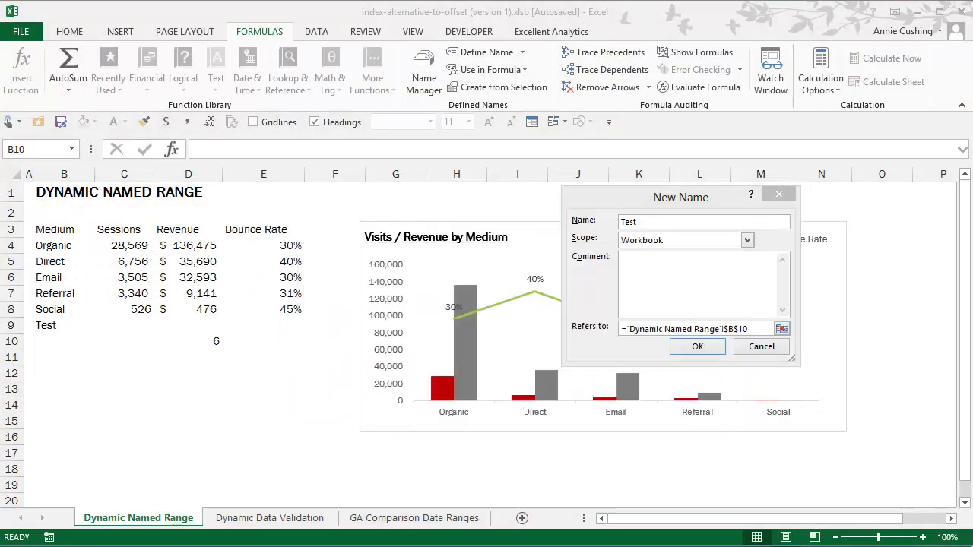
{"action": "key", "text": "alt+Tab"}
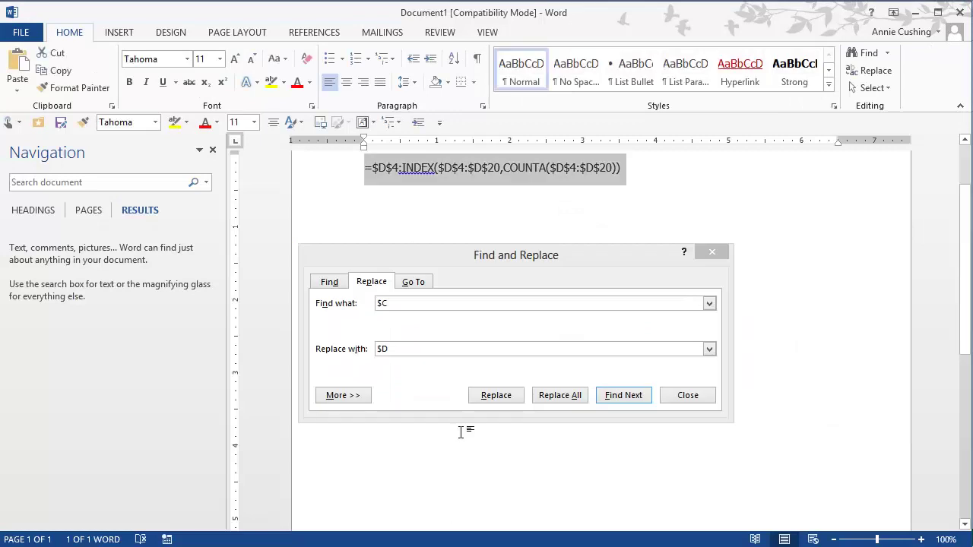
{"action": "left_click", "coordinate": [398, 307]}
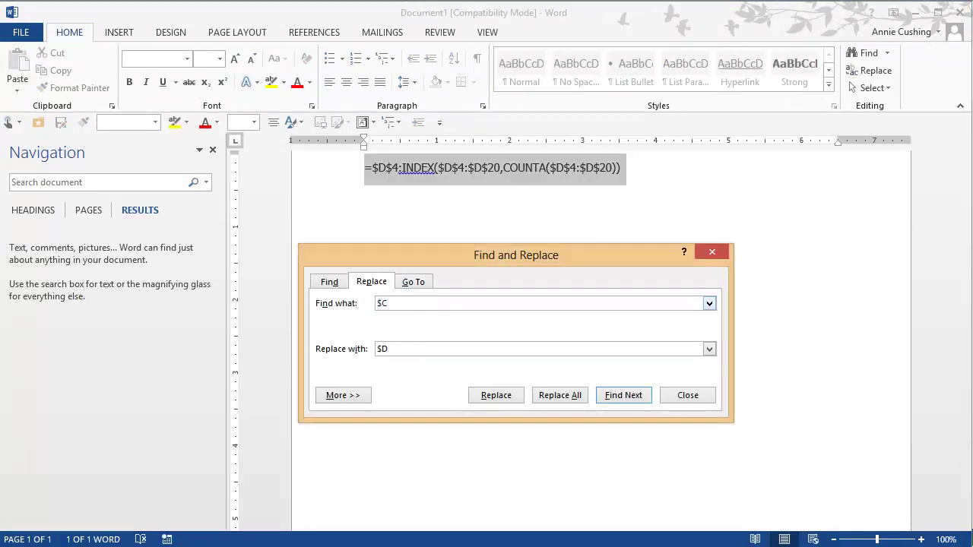
{"action": "left_click", "coordinate": [400, 362]}
{"action": "type", "text": "$E"}
{"action": "left_click", "coordinate": [565, 398]}
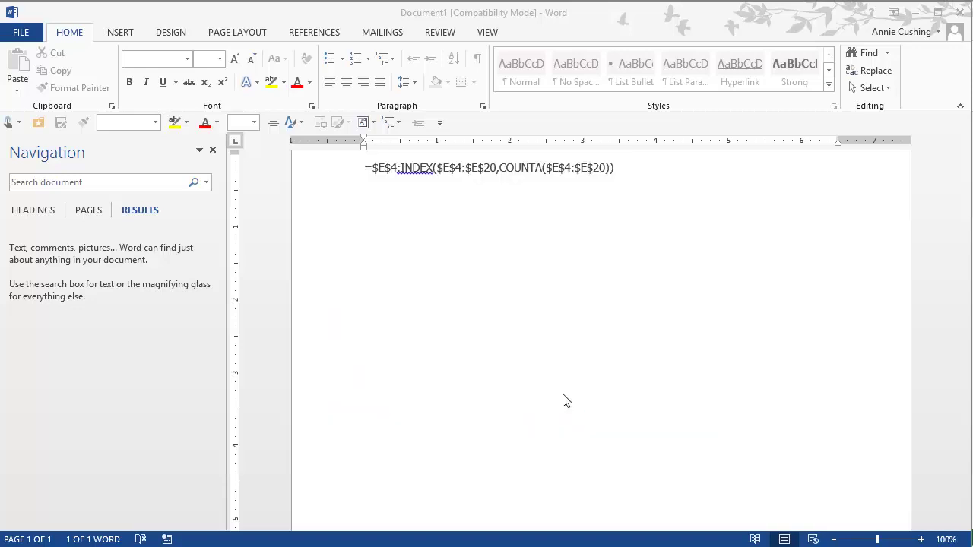
{"action": "left_click", "coordinate": [524, 327]}
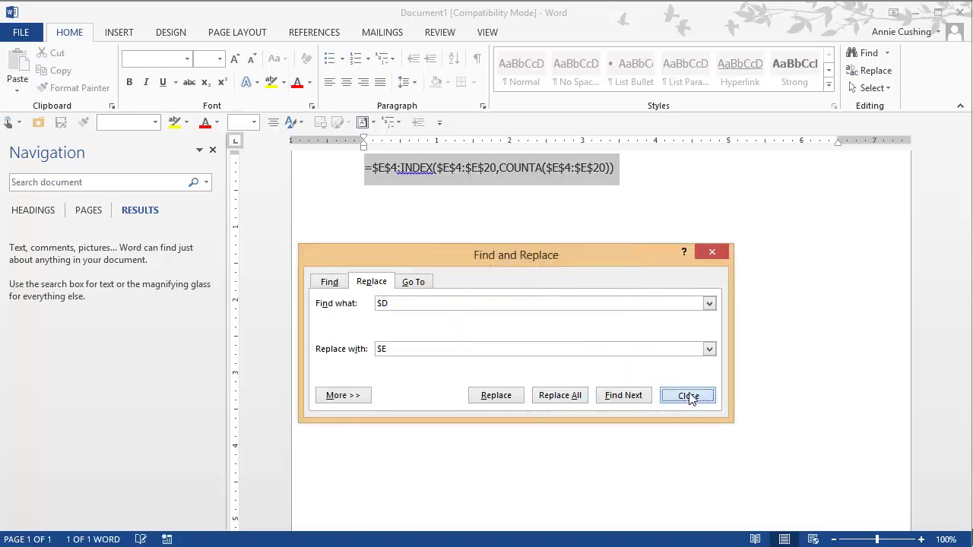
{"action": "left_click", "coordinate": [687, 396]}
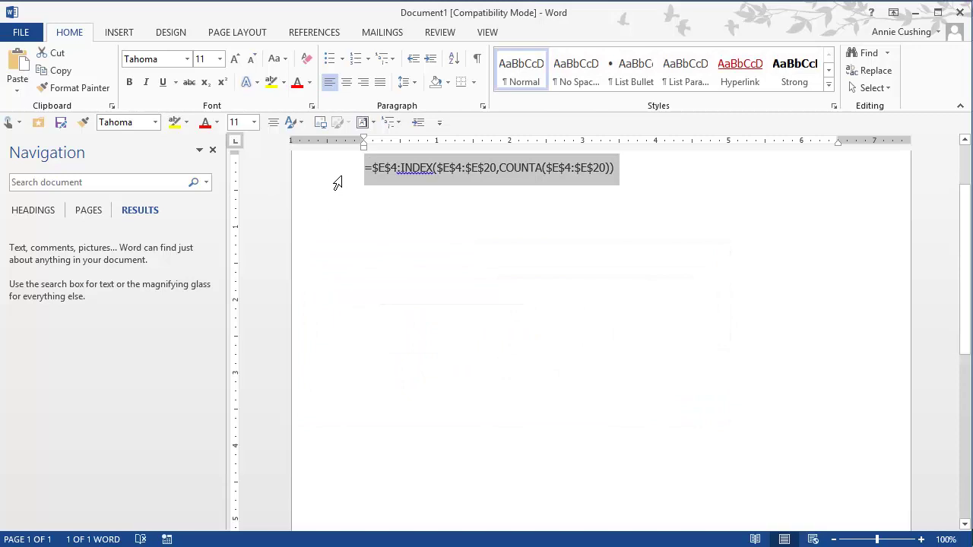
Step: In Excel, define MC_Bounce_Rate as =$E$4:INDEX($E$4:$E$20,COUNTA($E$4:$E$20)) and check the range it outlines
{"action": "key", "text": "alt+Tab"}
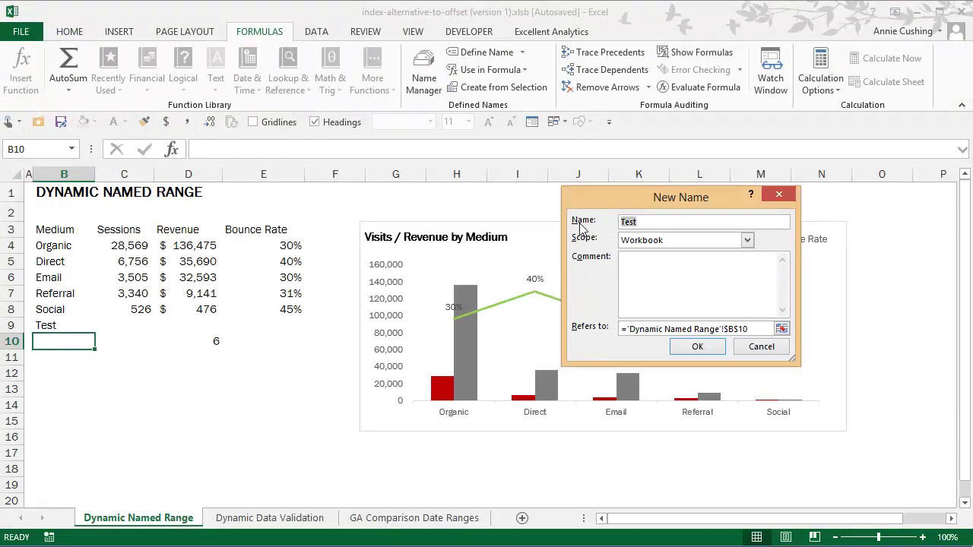
{"action": "type", "text": "MC_Bounce_Rate"}
{"action": "left_click_drag", "start_coordinate": [757, 337], "coordinate": [598, 337]}
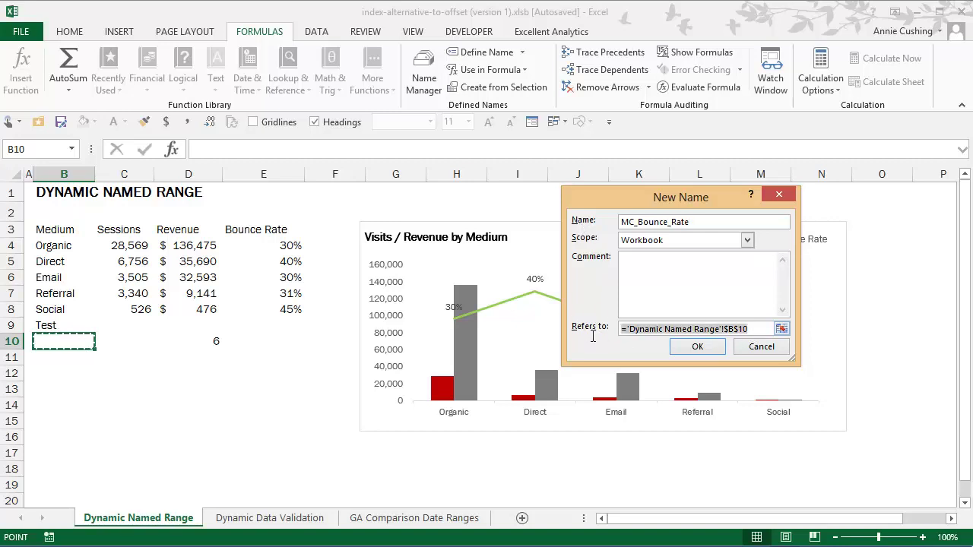
{"action": "type", "text": "=$E$4:INDEX($E$4:$E$20,COUNTA($E$4:$E$20))"}
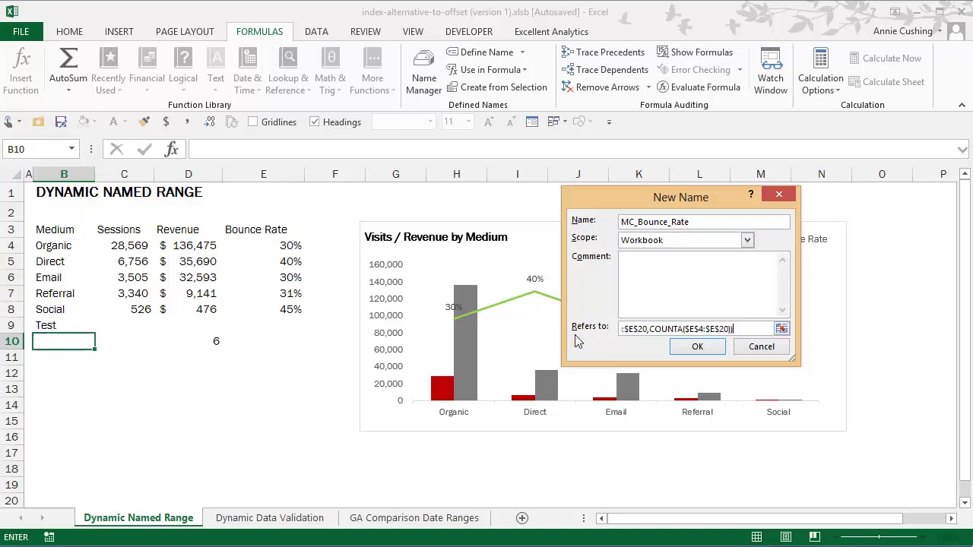
{"action": "left_click", "coordinate": [697, 348]}
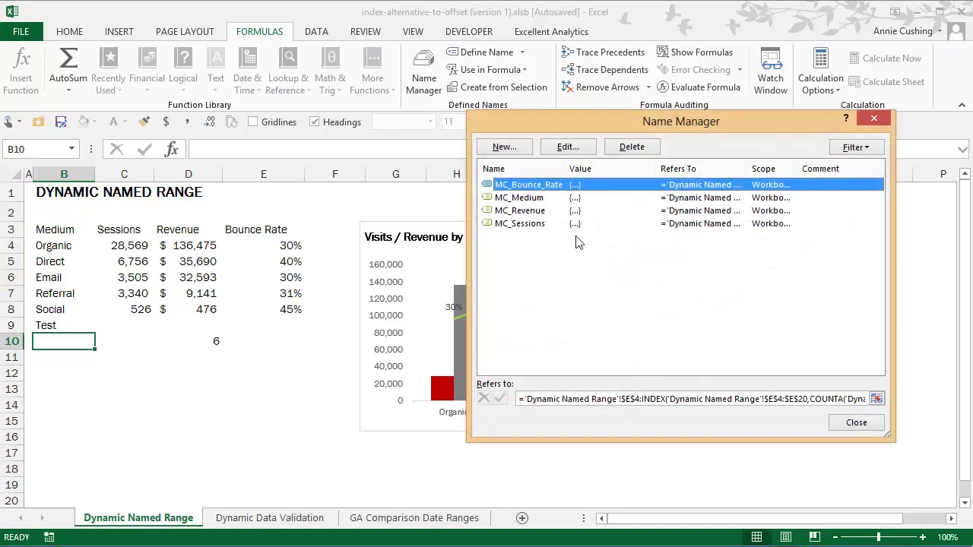
{"action": "left_click", "coordinate": [730, 401]}
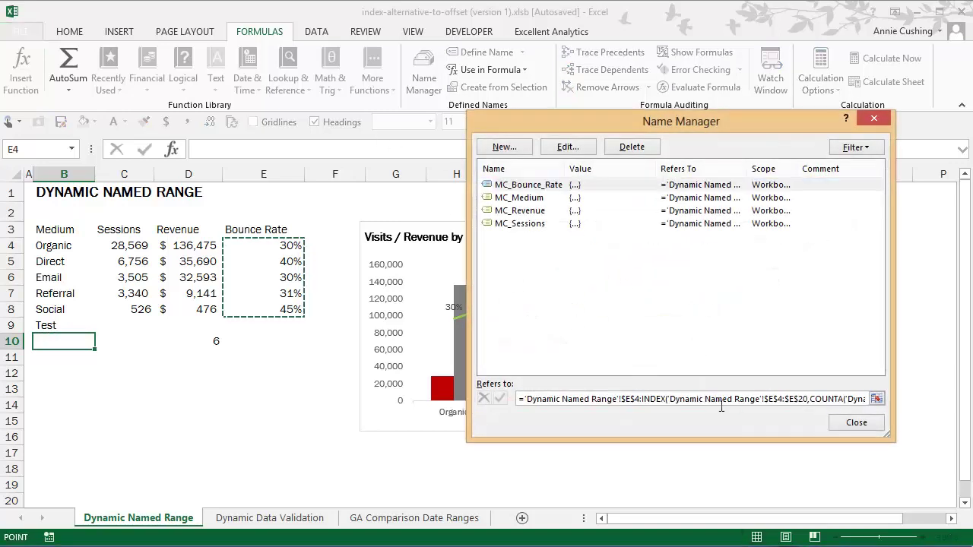
Step: Close the Name Manager and clear the Test entry from cell B9
{"action": "left_click", "coordinate": [854, 423]}
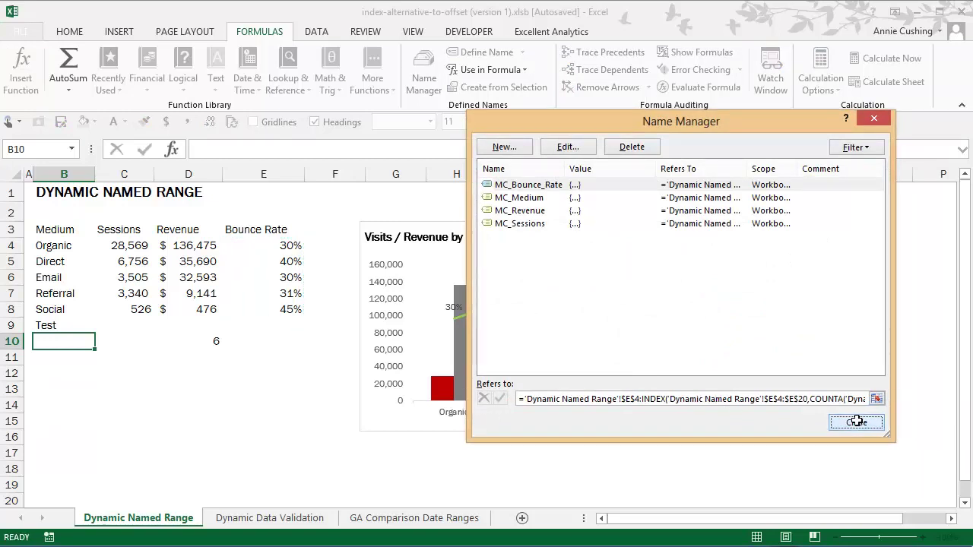
{"action": "left_click", "coordinate": [67, 328]}
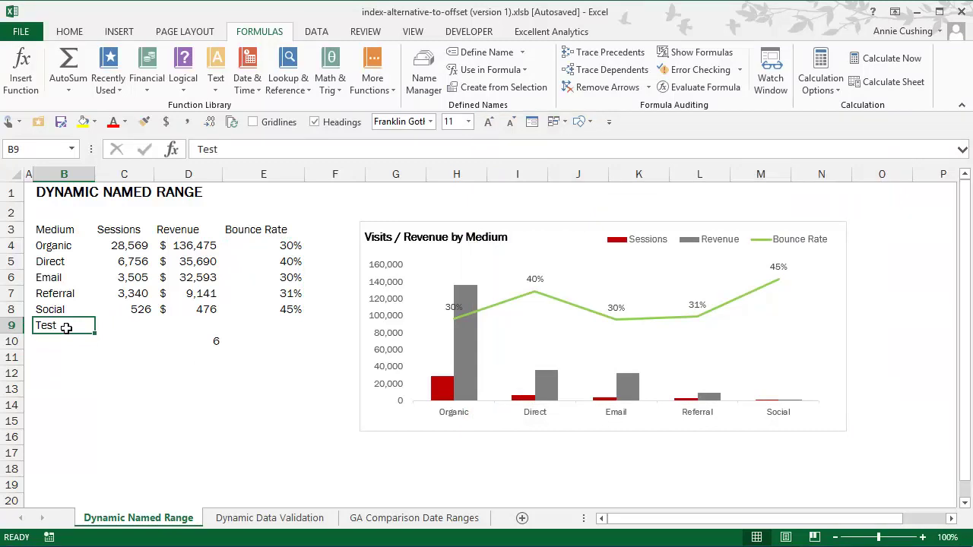
{"action": "key", "text": "Delete"}
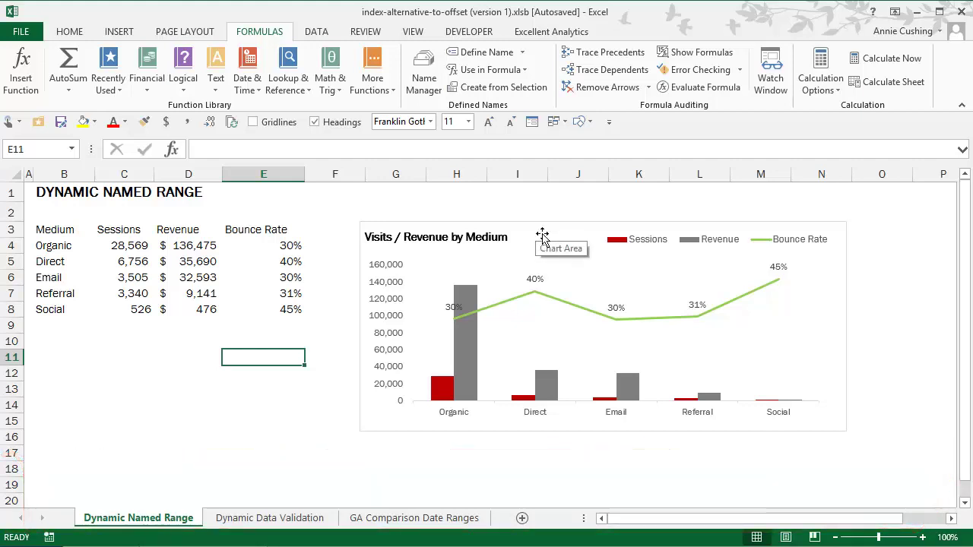
Step: In the chart's data source, replace the horizontal axis labels' cell range with MC_Medium, keeping the 'Dynamic Named Range'! sheet prefix
{"action": "right_click", "coordinate": [591, 291]}
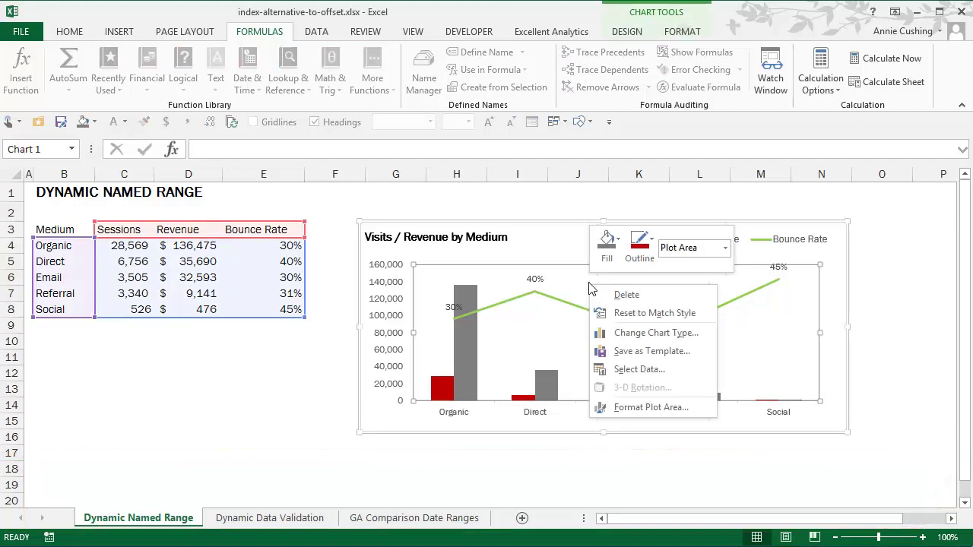
{"action": "left_click", "coordinate": [638, 369]}
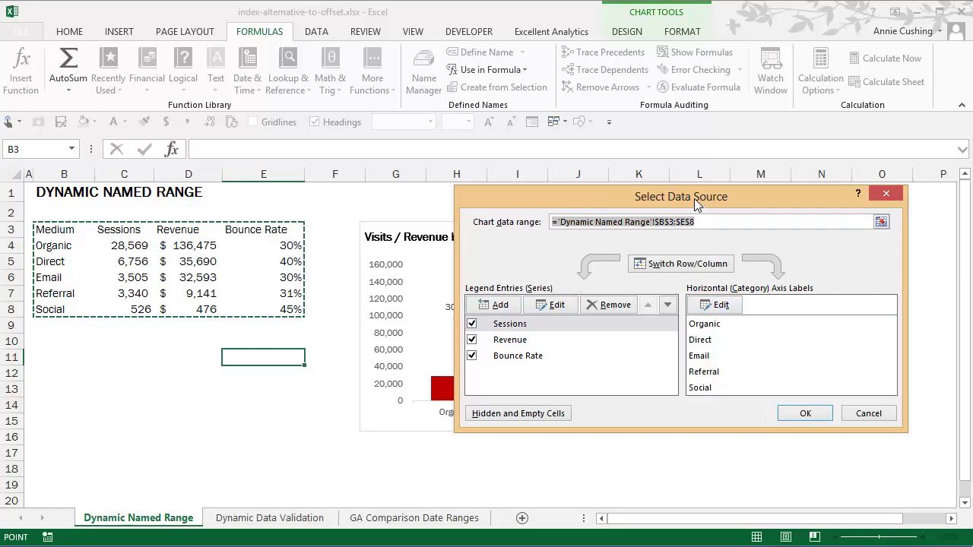
{"action": "left_click_drag", "start_coordinate": [694, 199], "coordinate": [516, 48]}
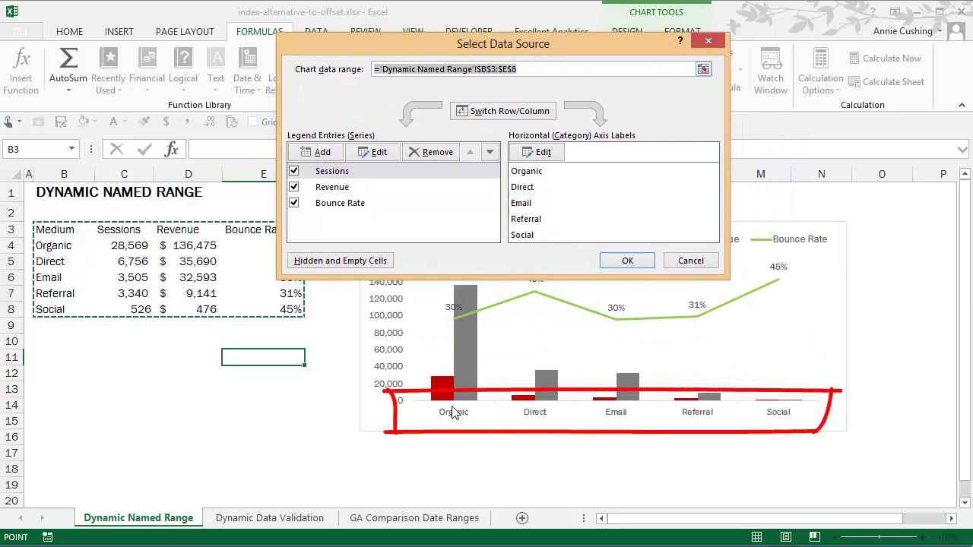
{"action": "left_click", "coordinate": [543, 152]}
{"action": "left_click_drag", "start_coordinate": [678, 273], "coordinate": [640, 141]}
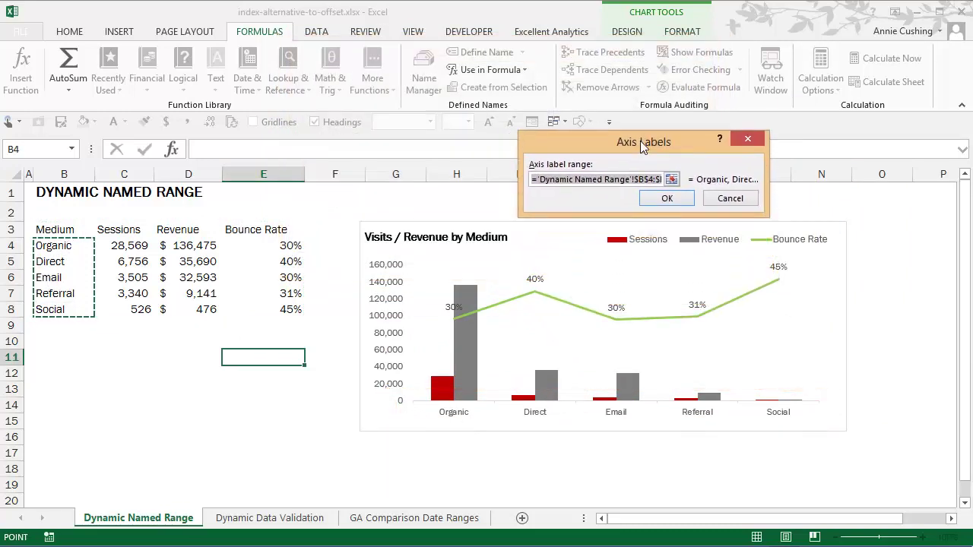
{"action": "left_click", "coordinate": [622, 191]}
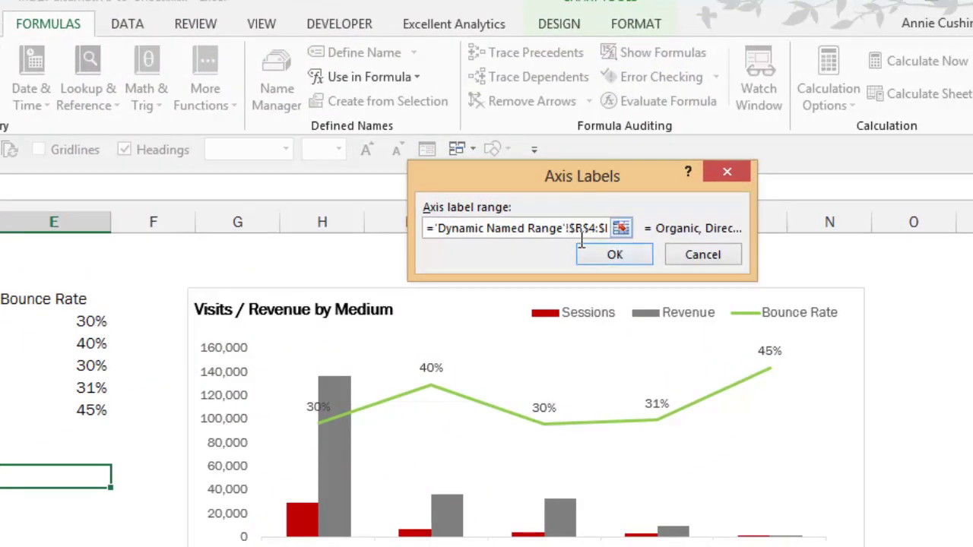
{"action": "double_click", "coordinate": [581, 240]}
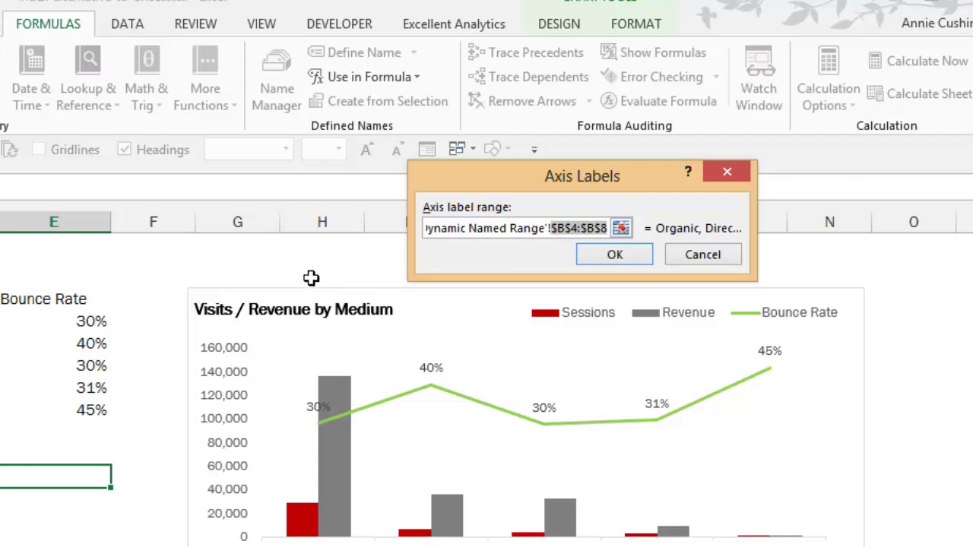
{"action": "key", "text": "BackSpace"}
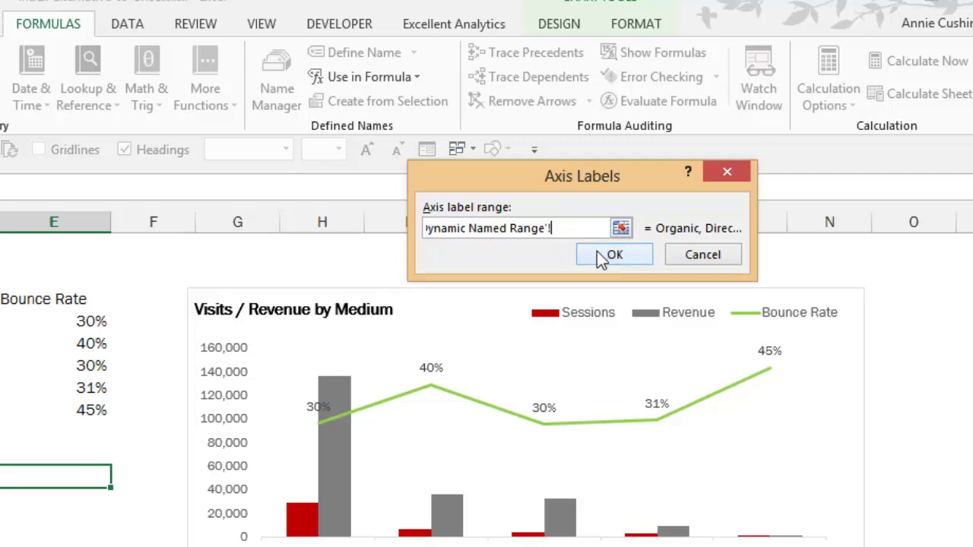
{"action": "key", "text": "F3"}
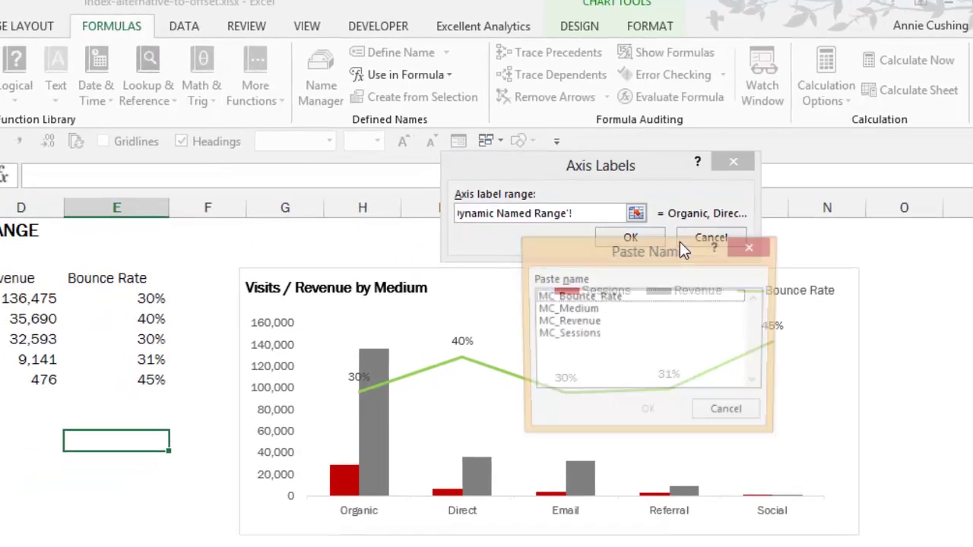
{"action": "left_click_drag", "start_coordinate": [681, 245], "coordinate": [899, 75]}
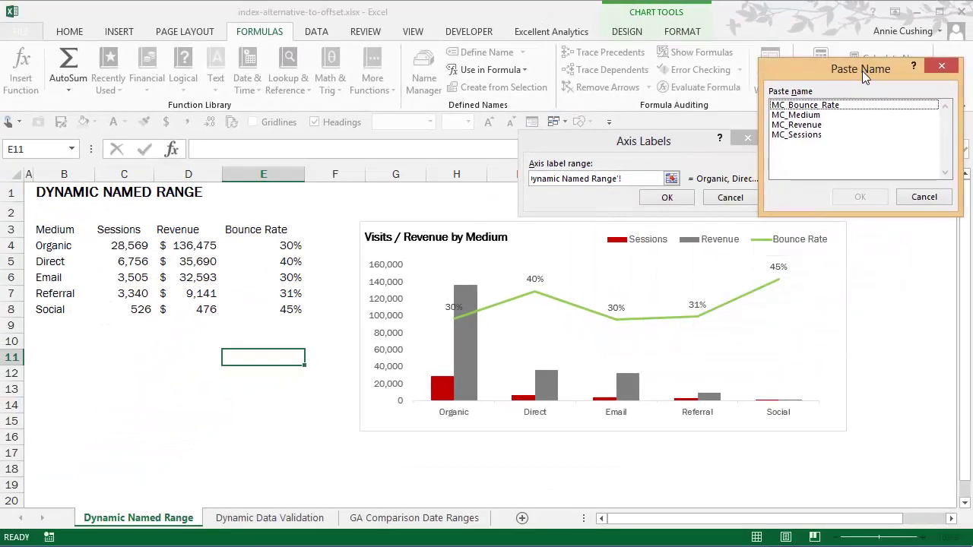
{"action": "left_click", "coordinate": [795, 115]}
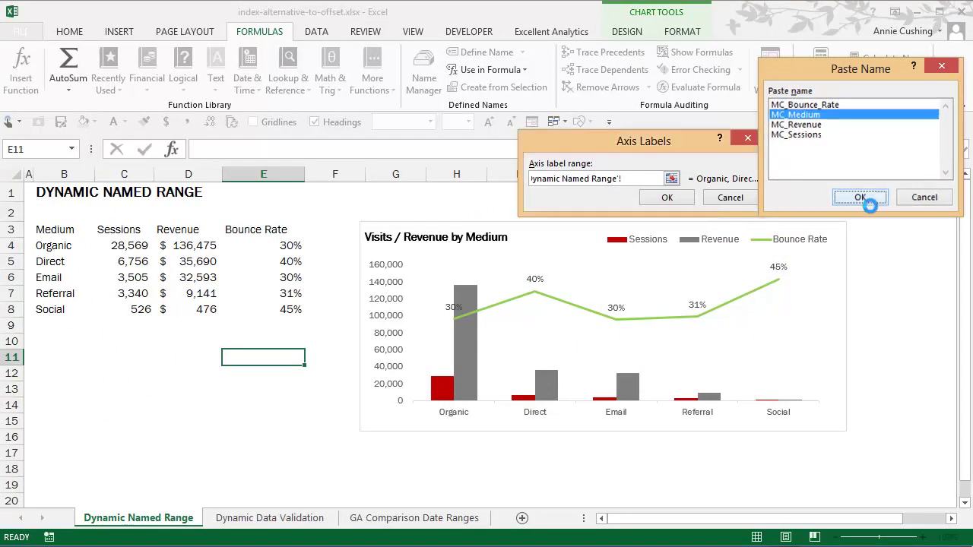
{"action": "left_click", "coordinate": [860, 197]}
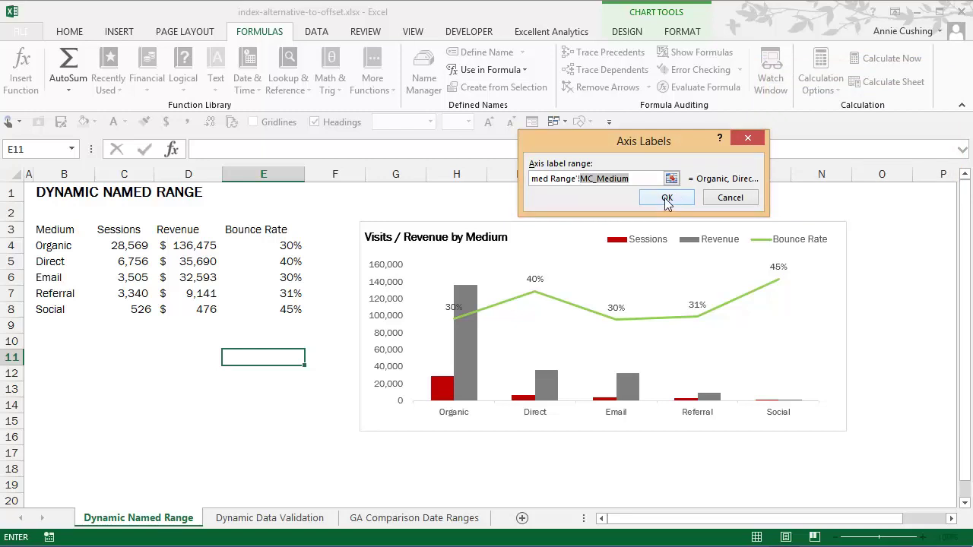
{"action": "left_click", "coordinate": [667, 199]}
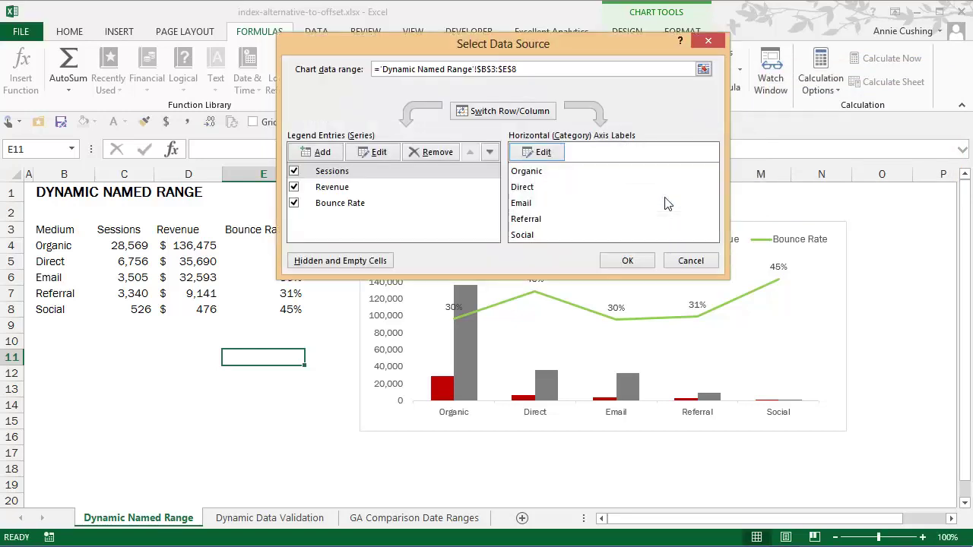
Step: Reopen the axis label range to check its reference, cancel out of it, and accept the chart's data source
{"action": "left_click", "coordinate": [537, 155]}
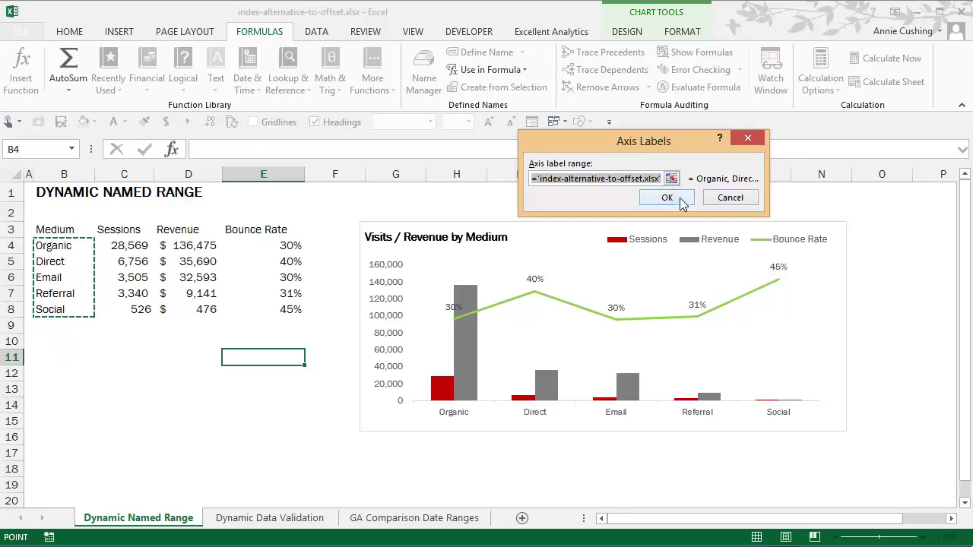
{"action": "left_click", "coordinate": [731, 199]}
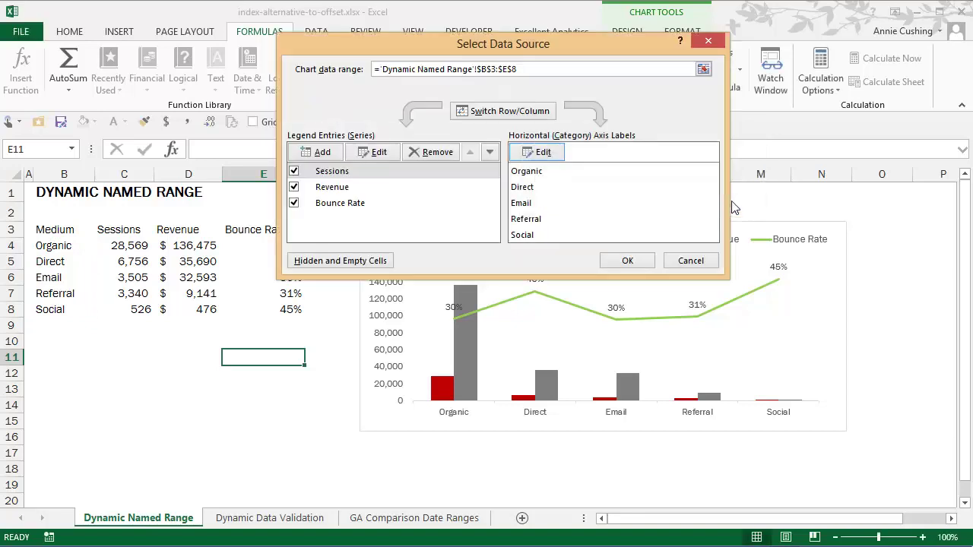
{"action": "left_click", "coordinate": [627, 261]}
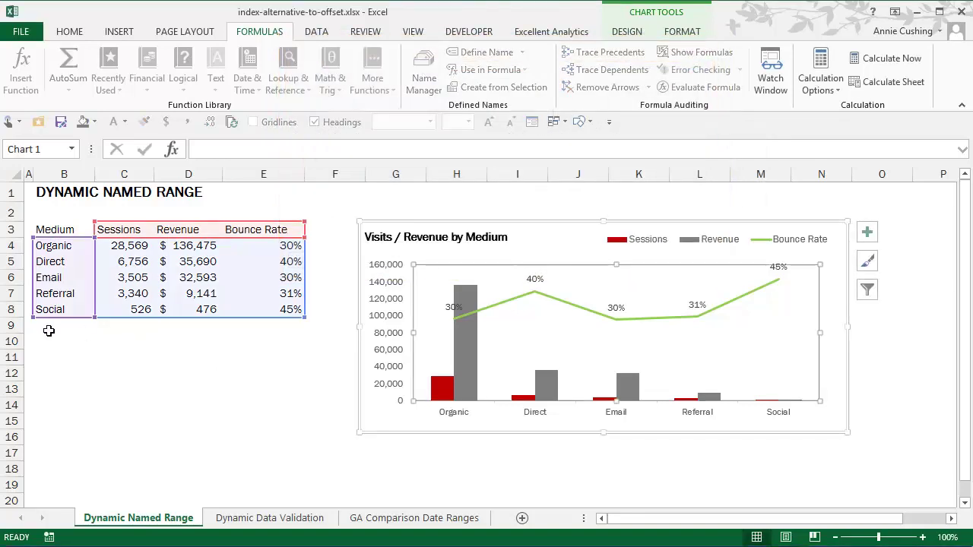
Step: Enter Test in cell B9 and check which cells the chart's axis label range outlines
{"action": "left_click", "coordinate": [82, 329]}
{"action": "type", "text": "Test"}
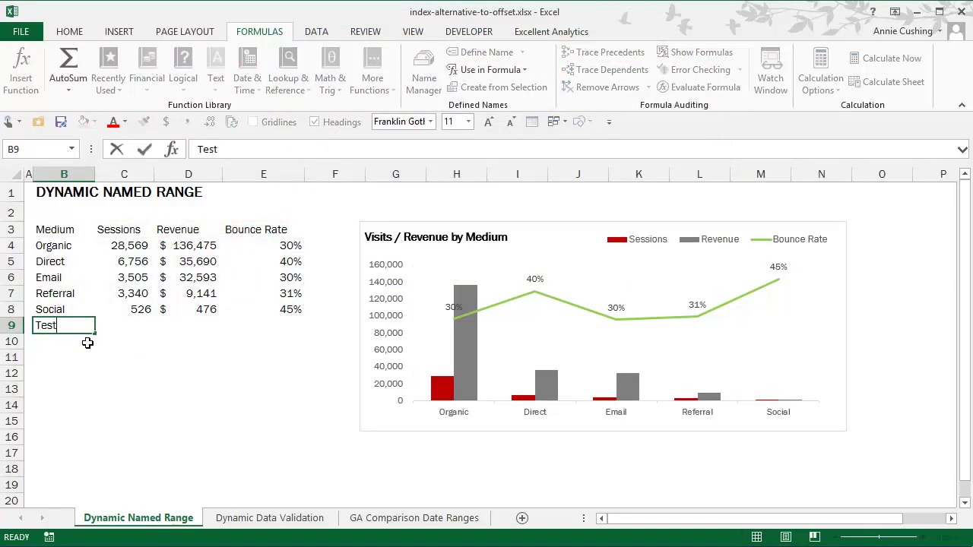
{"action": "key", "text": "Return"}
{"action": "right_click", "coordinate": [621, 297]}
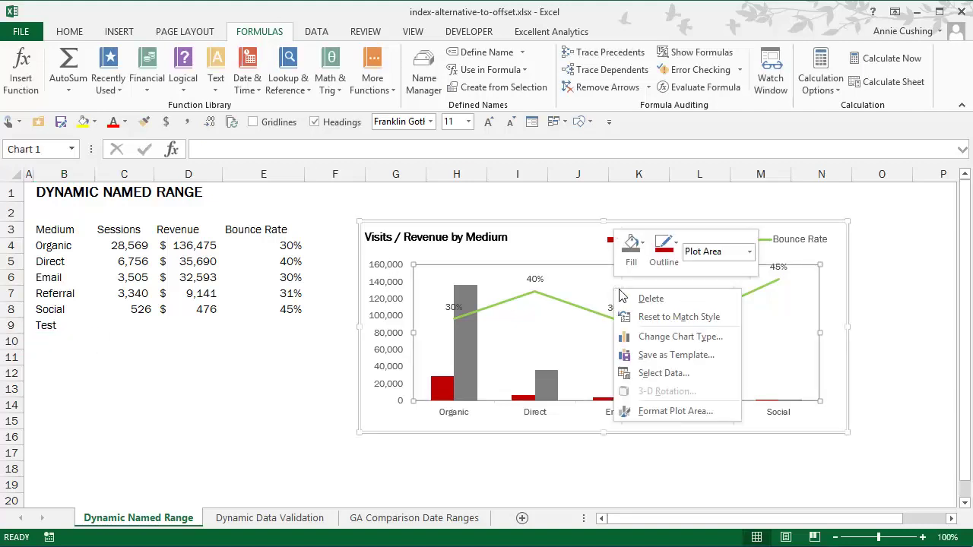
{"action": "left_click", "coordinate": [664, 373]}
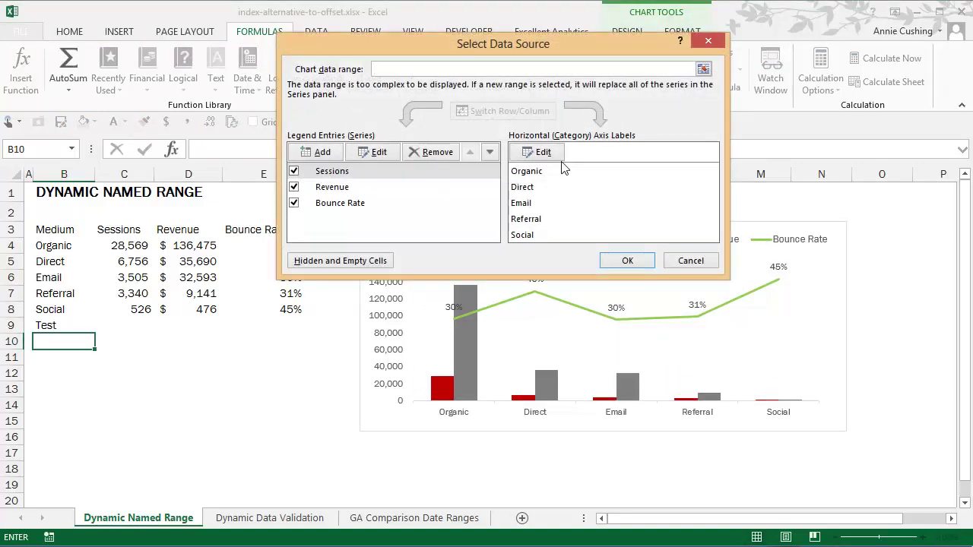
{"action": "left_click", "coordinate": [546, 152]}
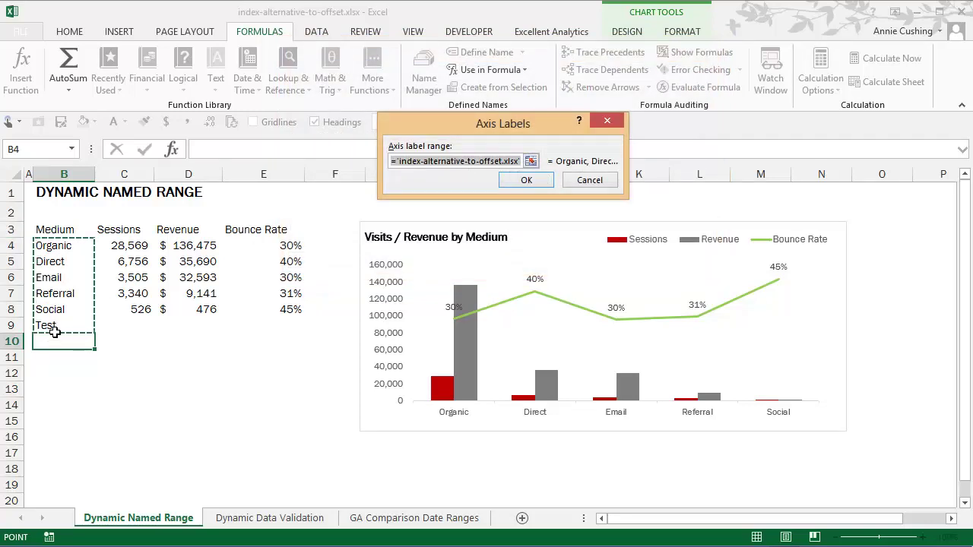
{"action": "left_click", "coordinate": [589, 180]}
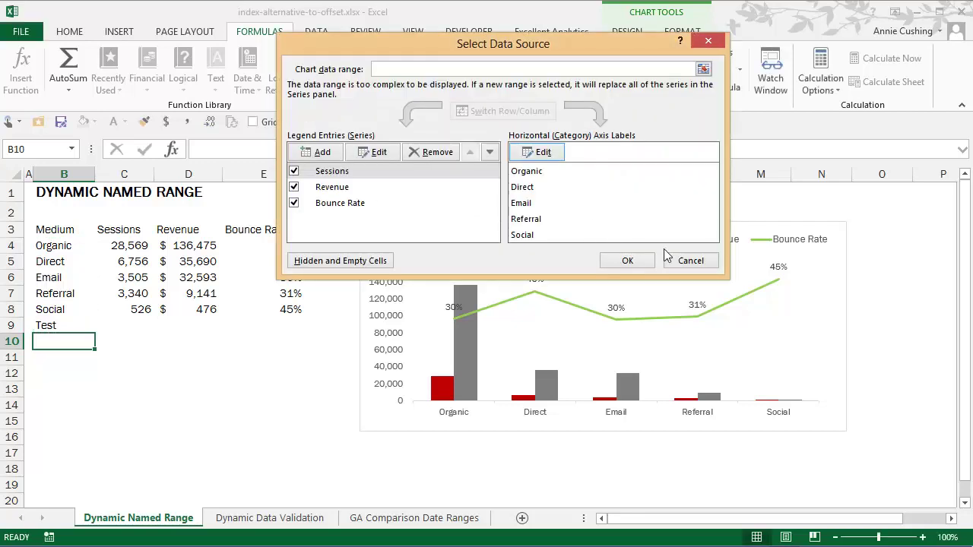
Step: Open the chart's Sessions series for editing and check which header cell its series name refers to
{"action": "left_click", "coordinate": [333, 174]}
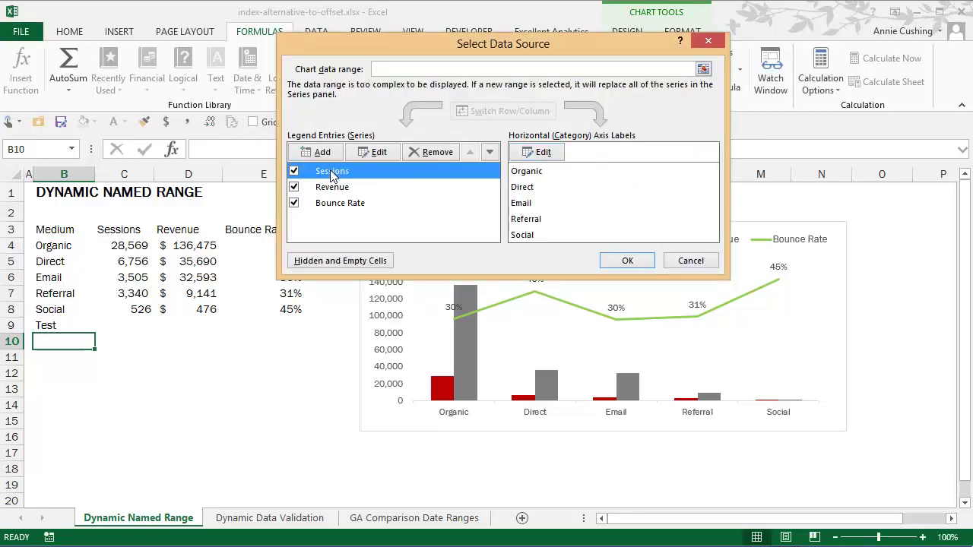
{"action": "left_click_drag", "start_coordinate": [450, 43], "coordinate": [673, 60]}
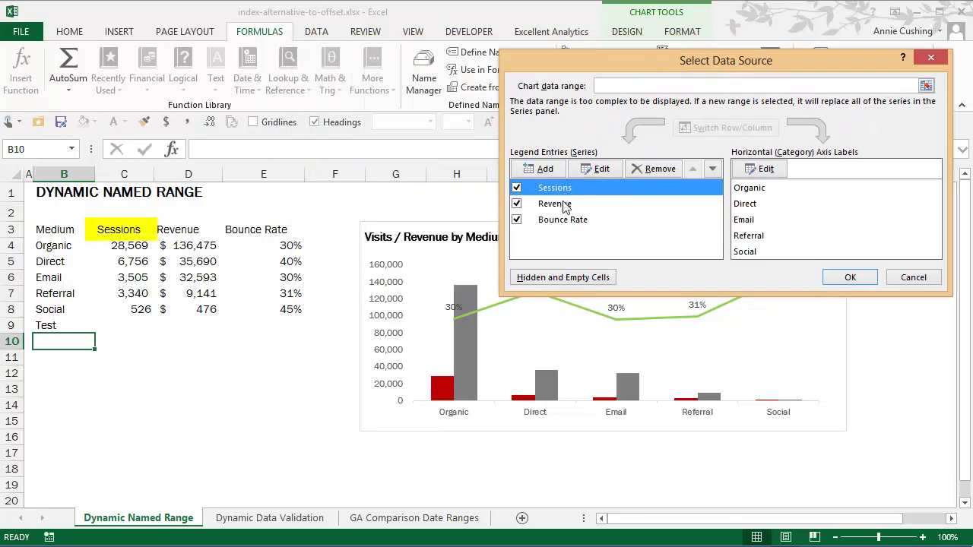
{"action": "left_click", "coordinate": [600, 169]}
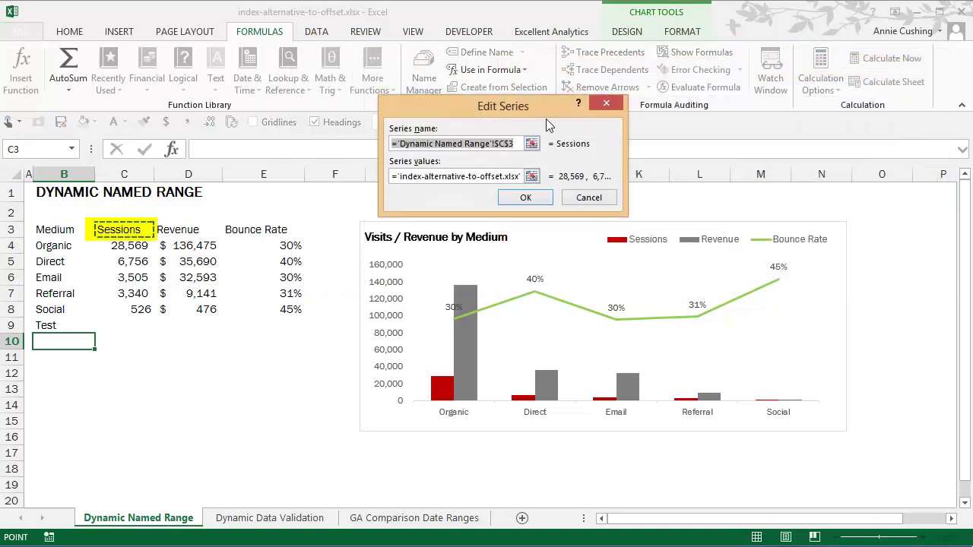
{"action": "left_click_drag", "start_coordinate": [561, 110], "coordinate": [727, 152]}
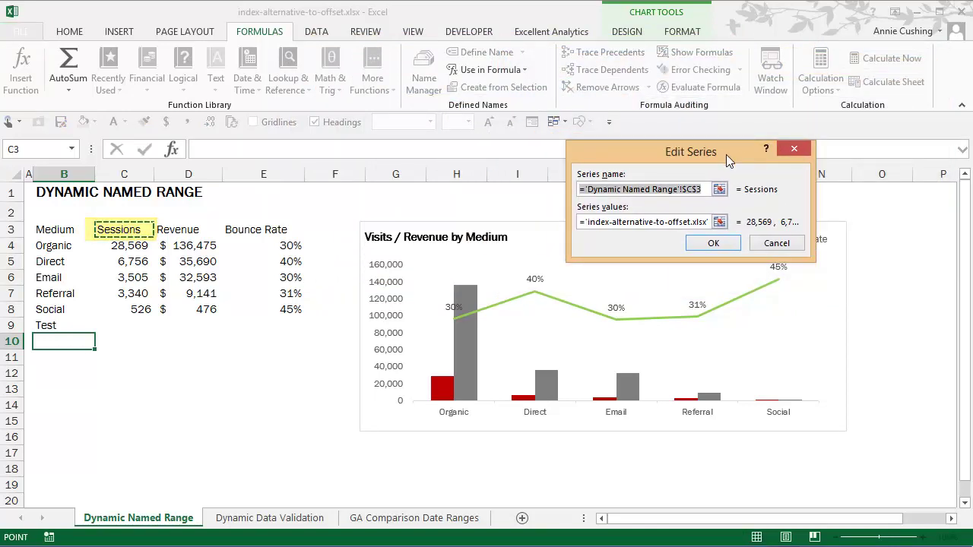
{"action": "left_click", "coordinate": [644, 196]}
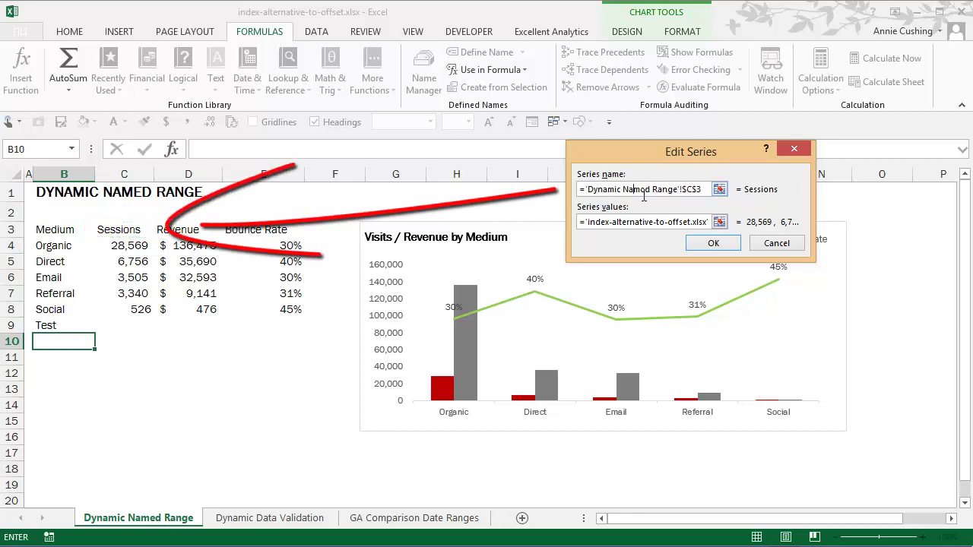
{"action": "left_click", "coordinate": [120, 229]}
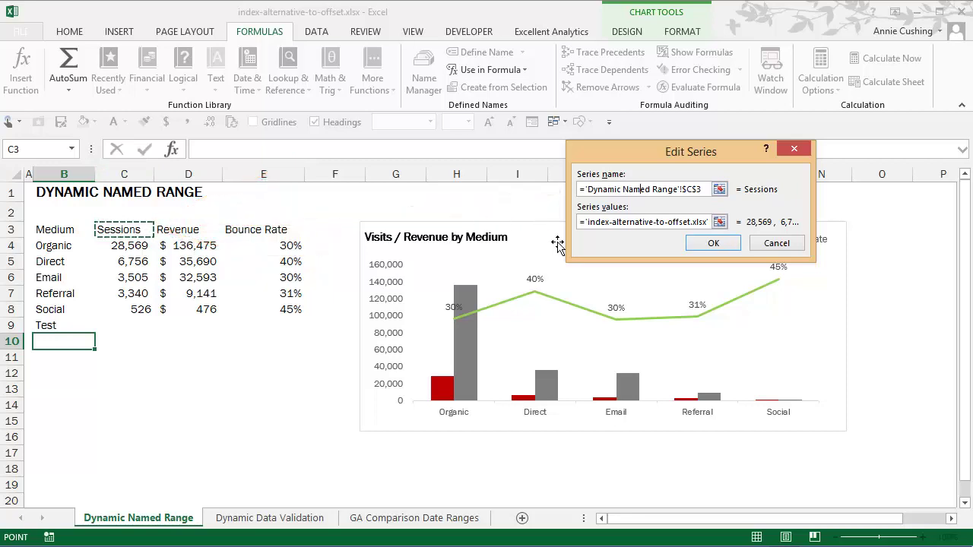
Step: Check which range and workbook-prefixed name the Sessions series values refer to, and accept the series
{"action": "left_click", "coordinate": [642, 226]}
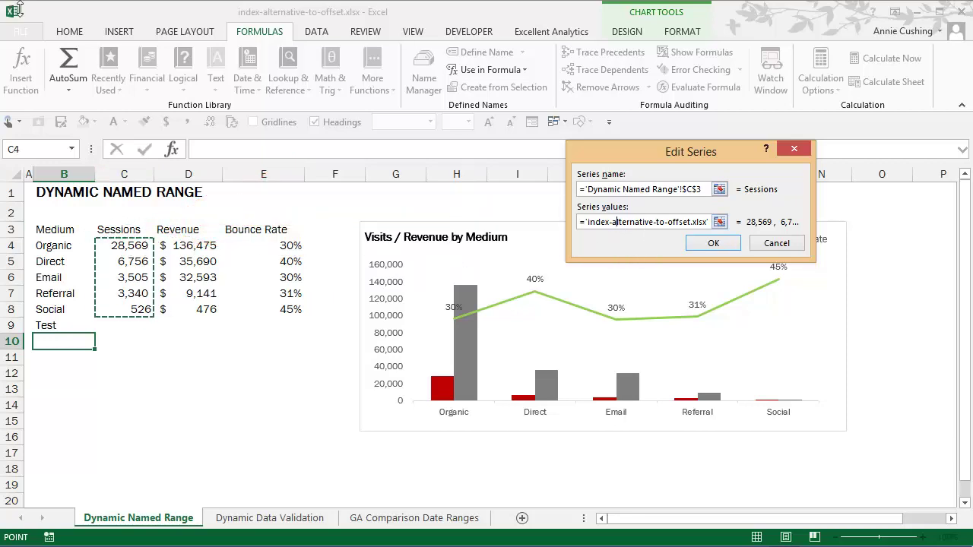
{"action": "left_click", "coordinate": [691, 222]}
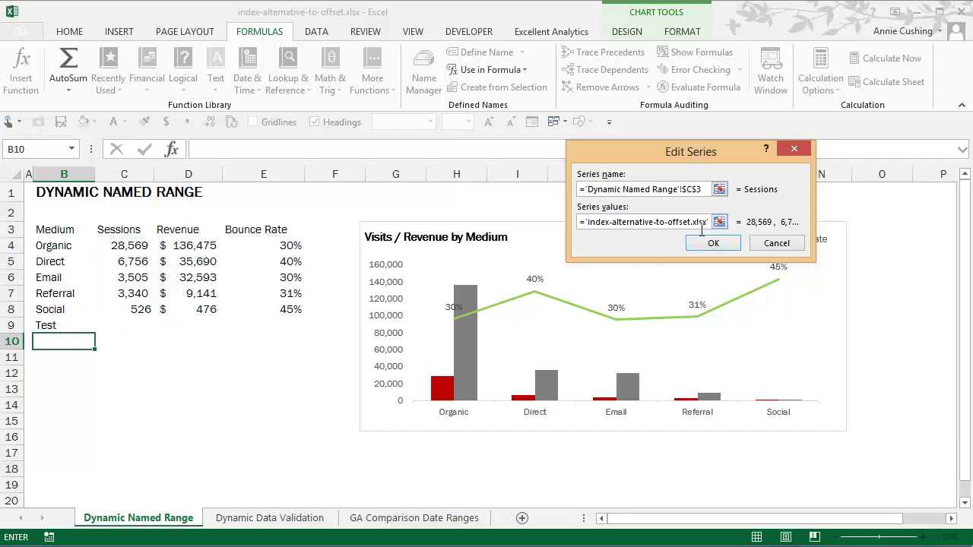
{"action": "left_click_drag", "start_coordinate": [701, 228], "coordinate": [724, 237]}
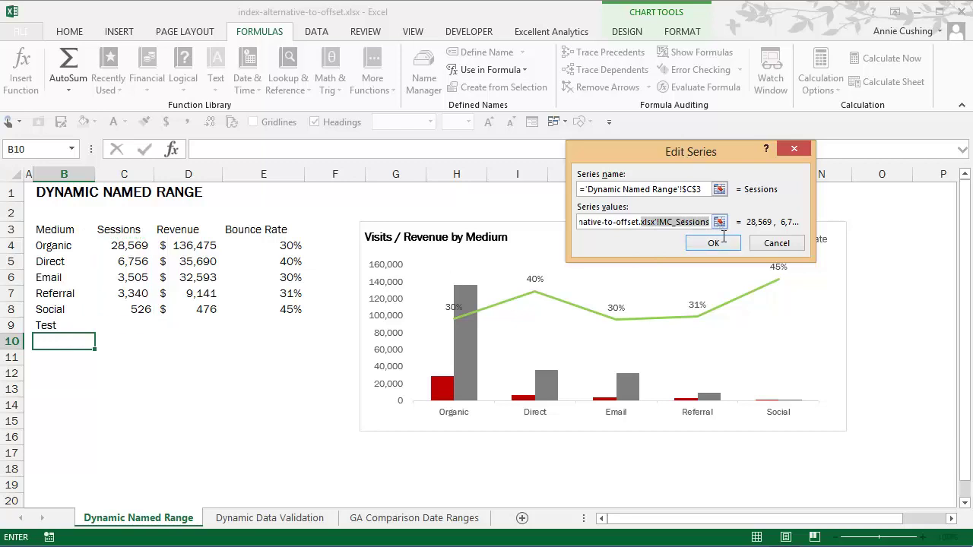
{"action": "left_click", "coordinate": [659, 222]}
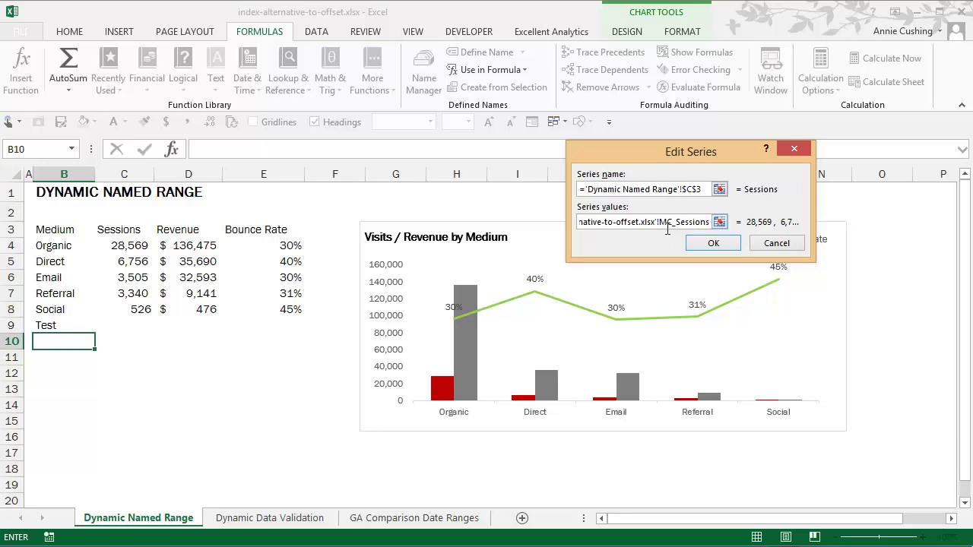
{"action": "left_click_drag", "start_coordinate": [668, 229], "coordinate": [707, 230]}
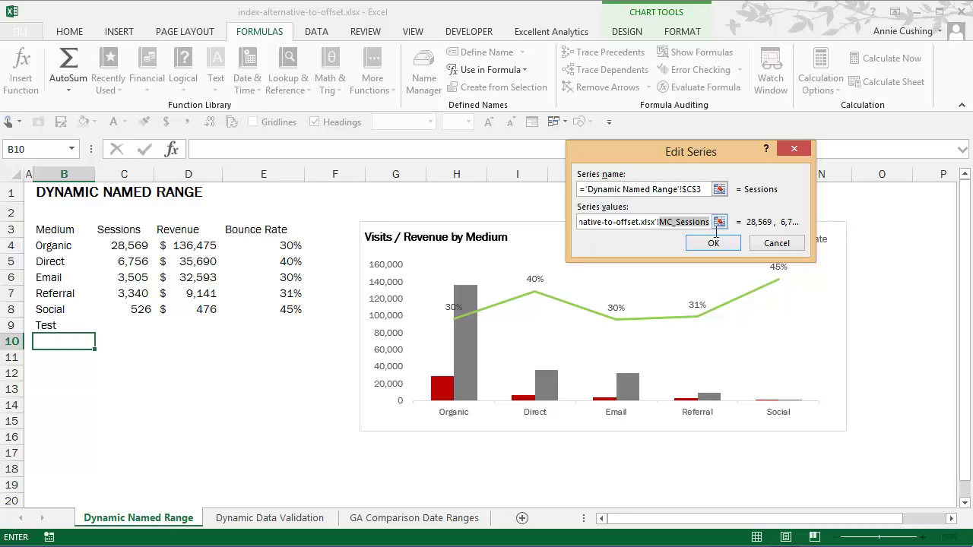
{"action": "type", "text": "M"}
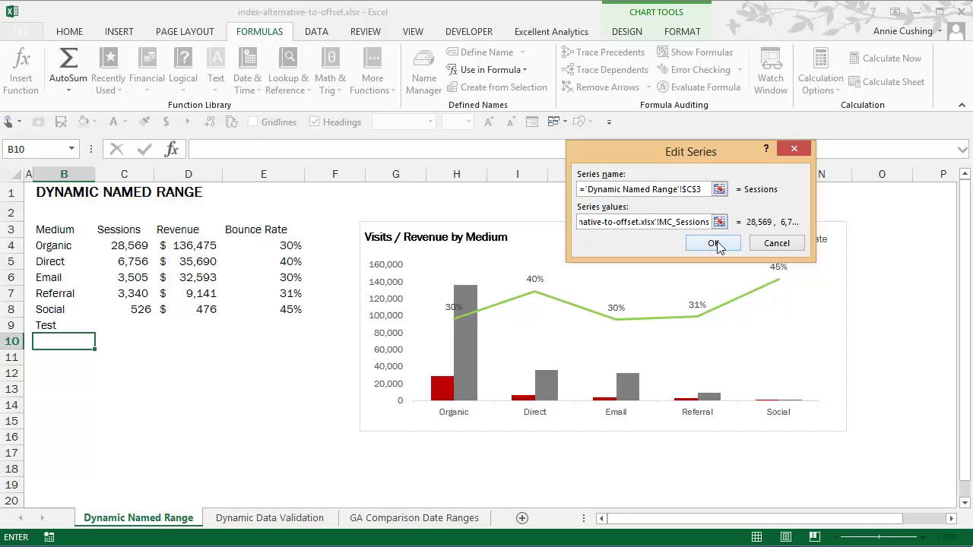
{"action": "left_click", "coordinate": [715, 244]}
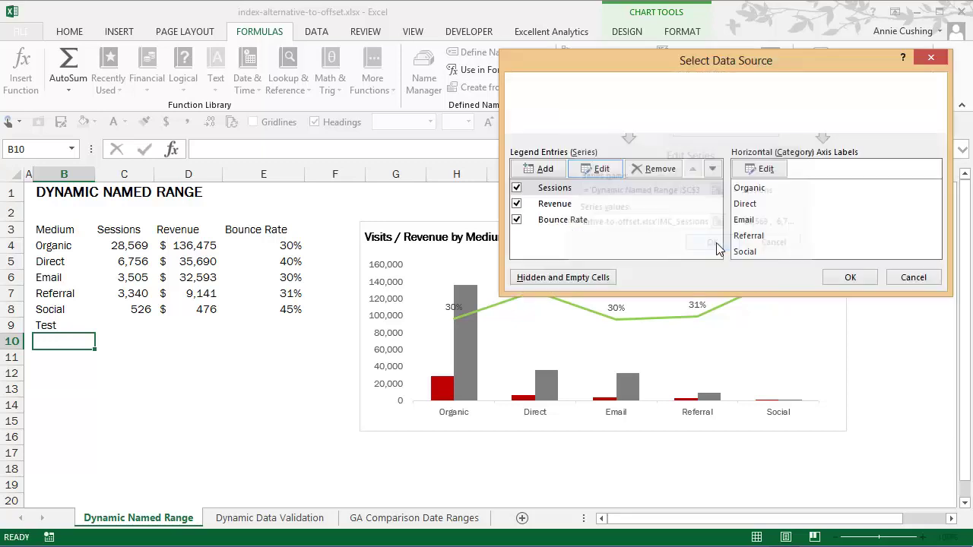
Step: Replace the Revenue series values' cell range with the named range MC_Revenue, keeping the 'Dynamic Named Range'! sheet prefix
{"action": "left_click", "coordinate": [559, 203]}
{"action": "left_click", "coordinate": [600, 169]}
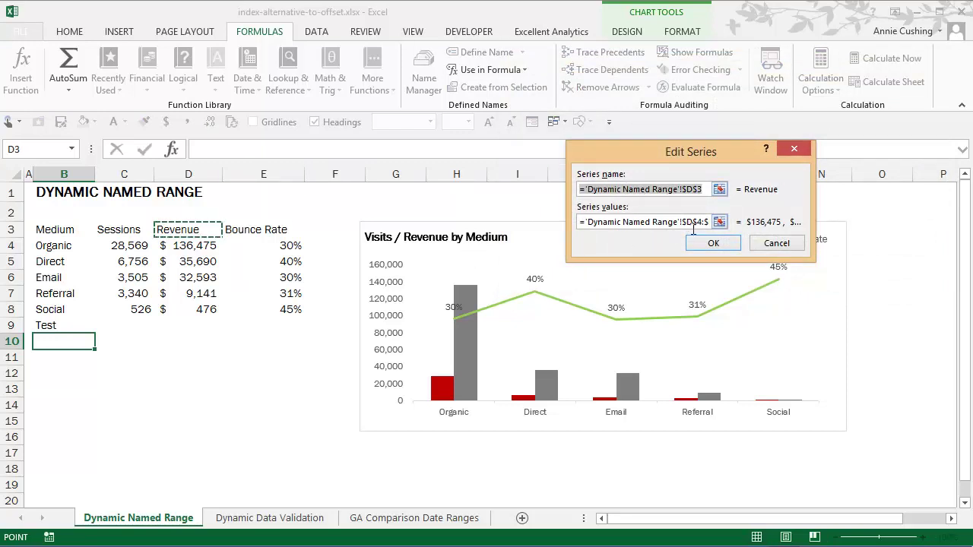
{"action": "left_click_drag", "start_coordinate": [683, 228], "coordinate": [730, 237]}
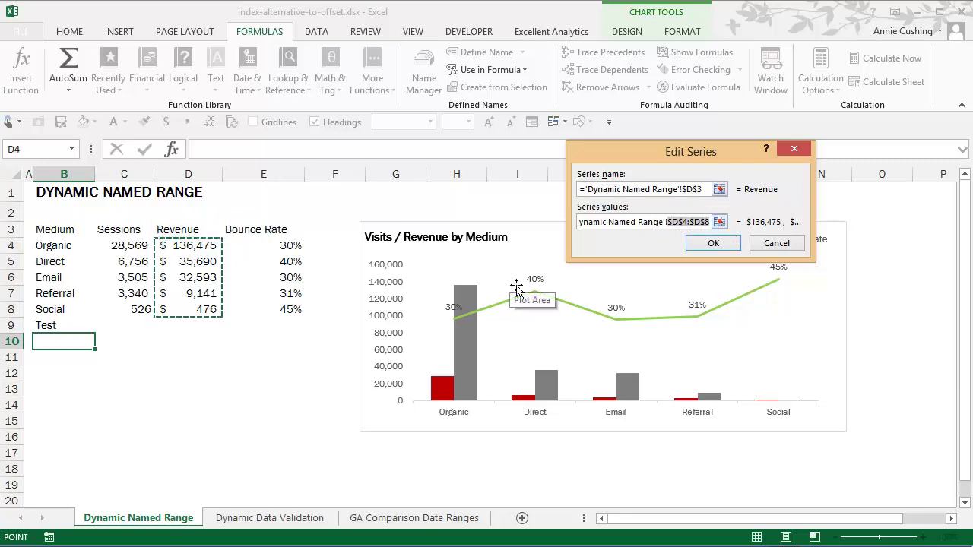
{"action": "key", "text": "BackSpace"}
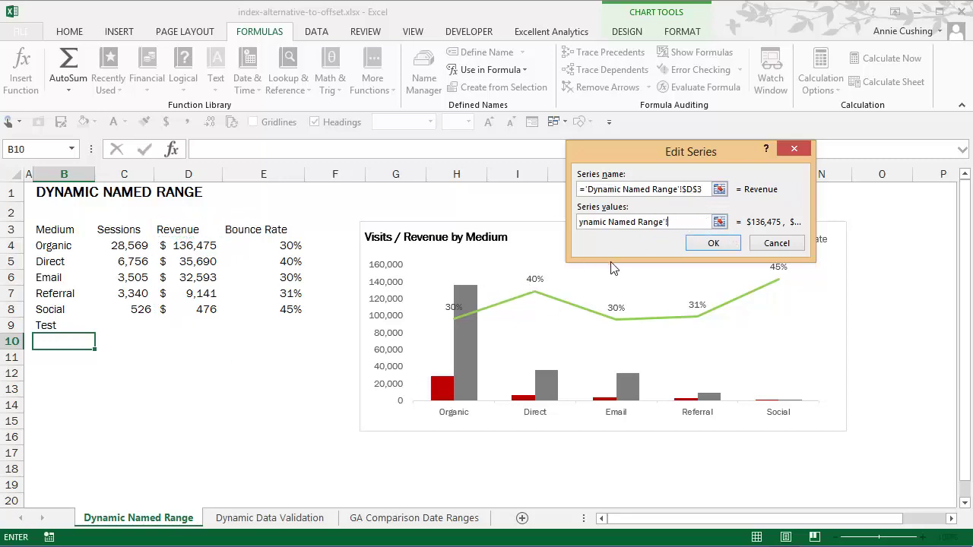
{"action": "key", "text": "F3"}
{"action": "left_click", "coordinate": [638, 156]}
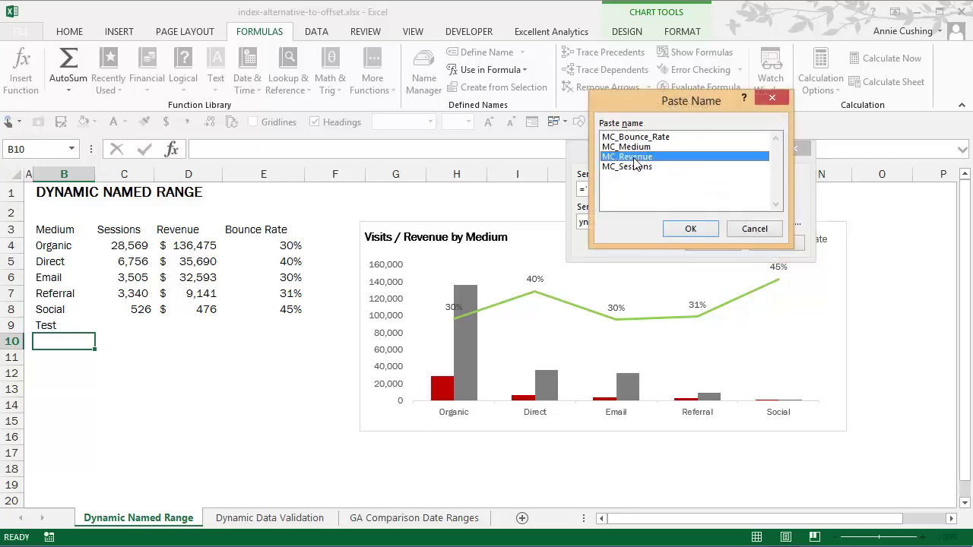
{"action": "key", "text": "Return"}
{"action": "left_click", "coordinate": [710, 243]}
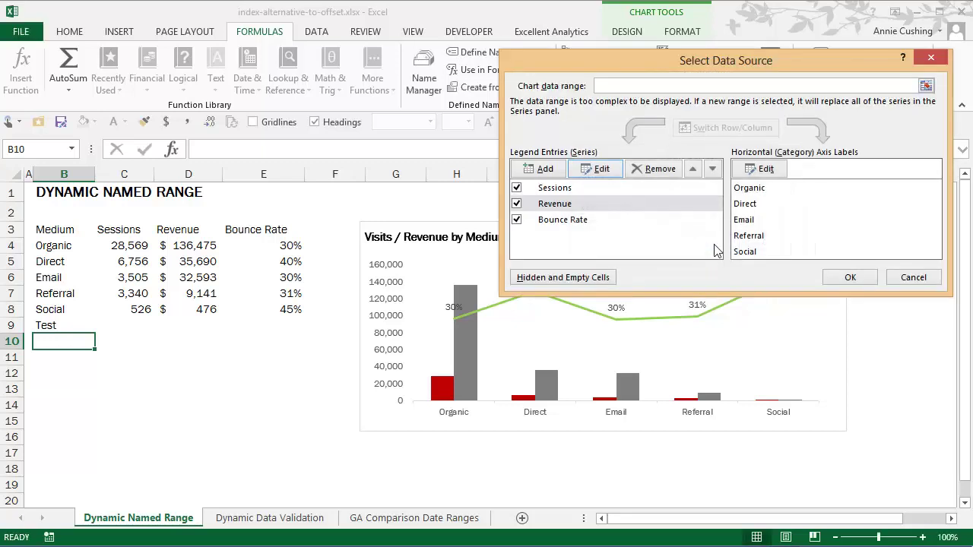
Step: Replace the Bounce Rate series values' cell range with MC_Bounce_Rate after the sheet prefix, and accept the chart's data source
{"action": "left_click", "coordinate": [561, 220]}
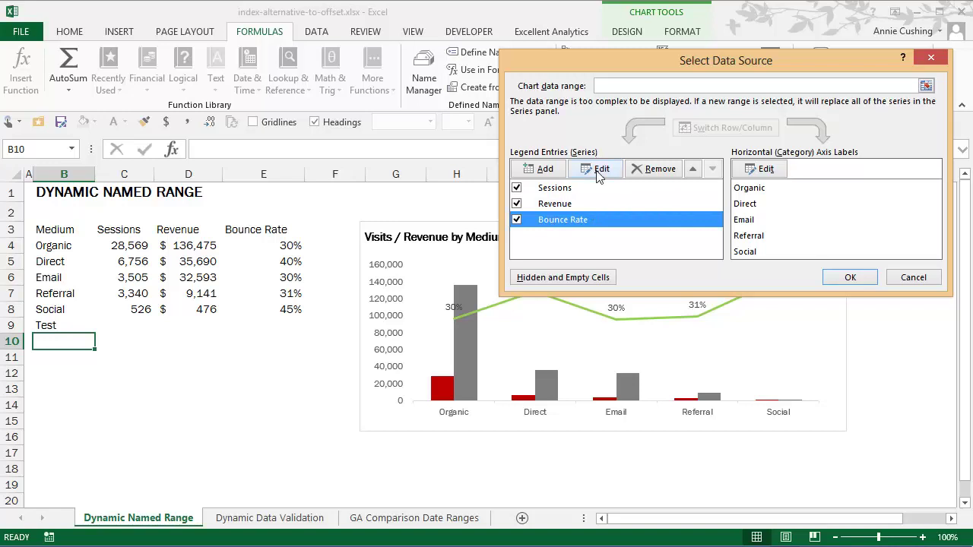
{"action": "left_click", "coordinate": [599, 169]}
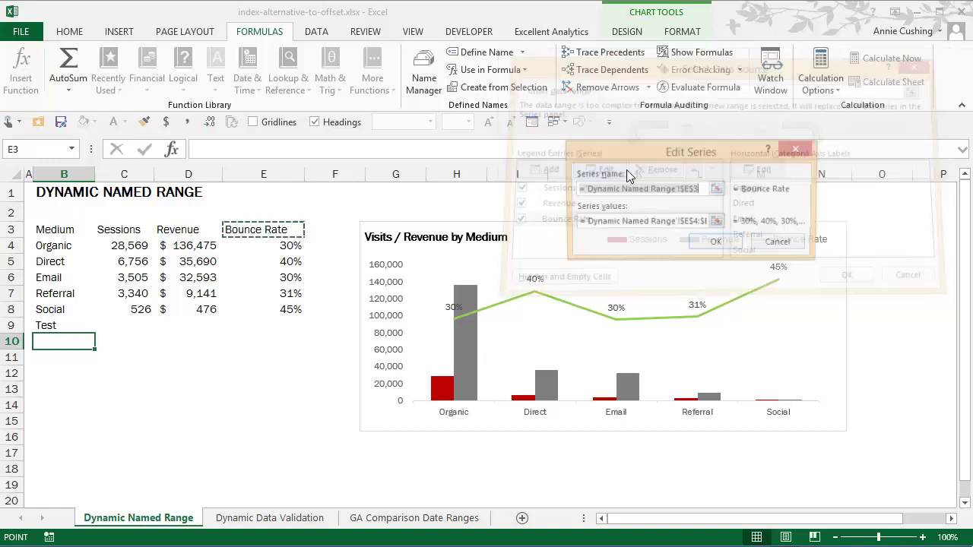
{"action": "left_click", "coordinate": [688, 225]}
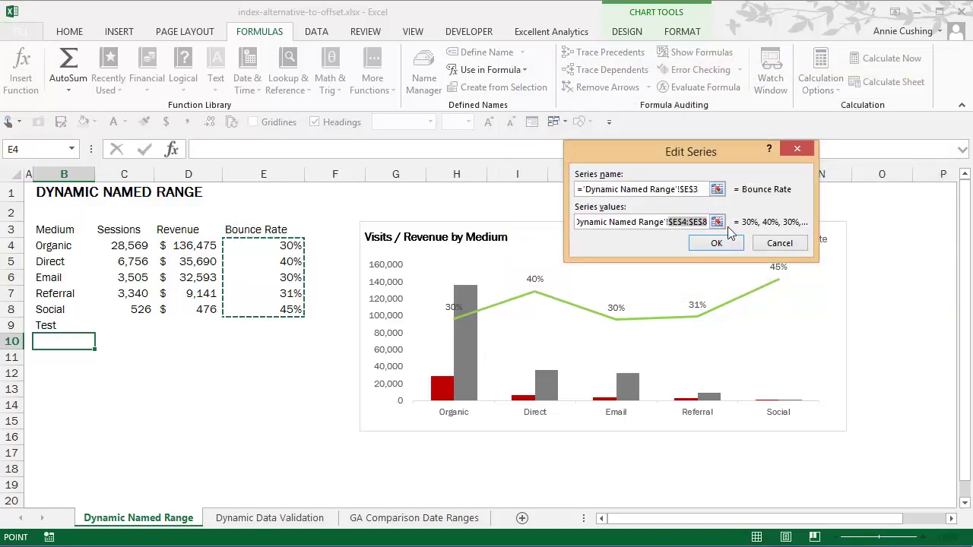
{"action": "key", "text": "Delete"}
{"action": "key", "text": "F3"}
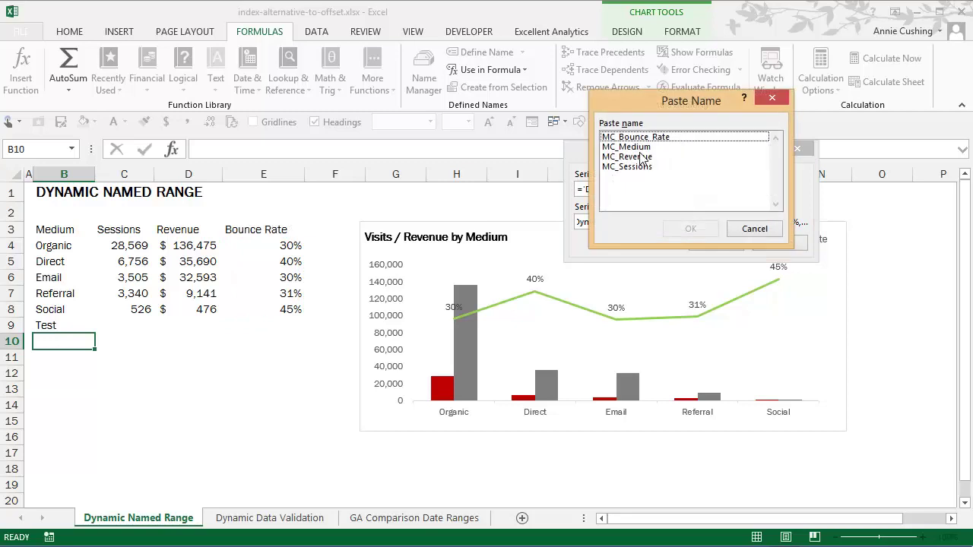
{"action": "left_click", "coordinate": [637, 140]}
{"action": "left_click", "coordinate": [690, 229]}
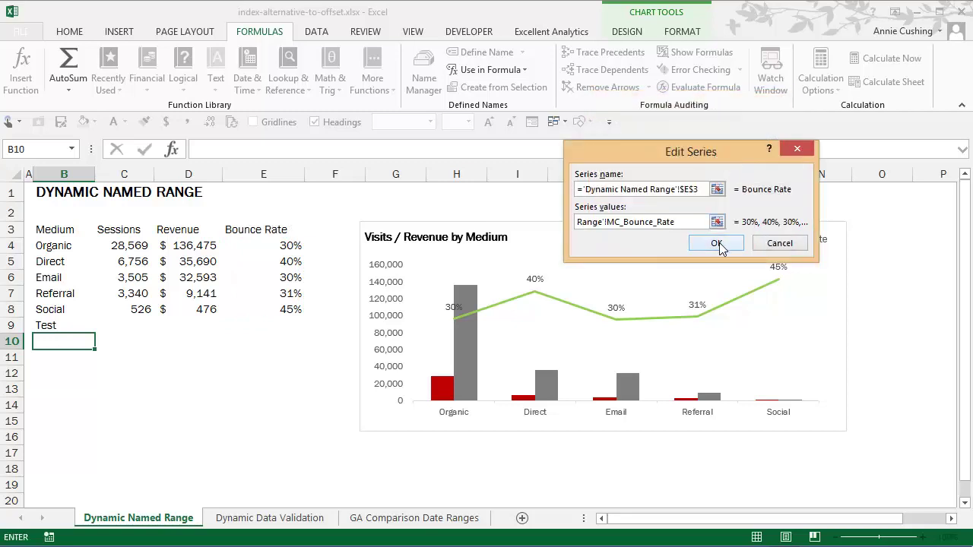
{"action": "left_click", "coordinate": [716, 243]}
{"action": "left_click", "coordinate": [849, 278]}
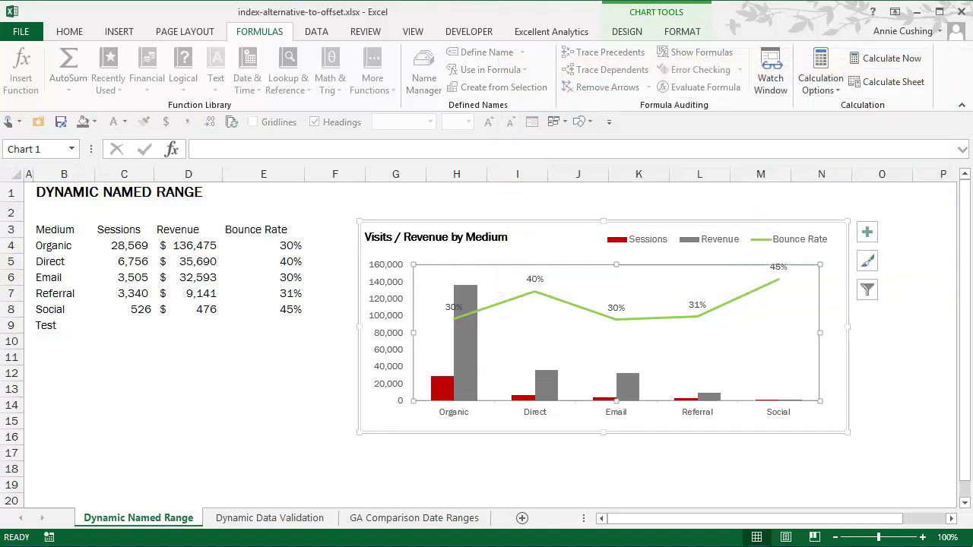
Step: Clear the Test entry from cell B9 below the data table
{"action": "left_click", "coordinate": [552, 253]}
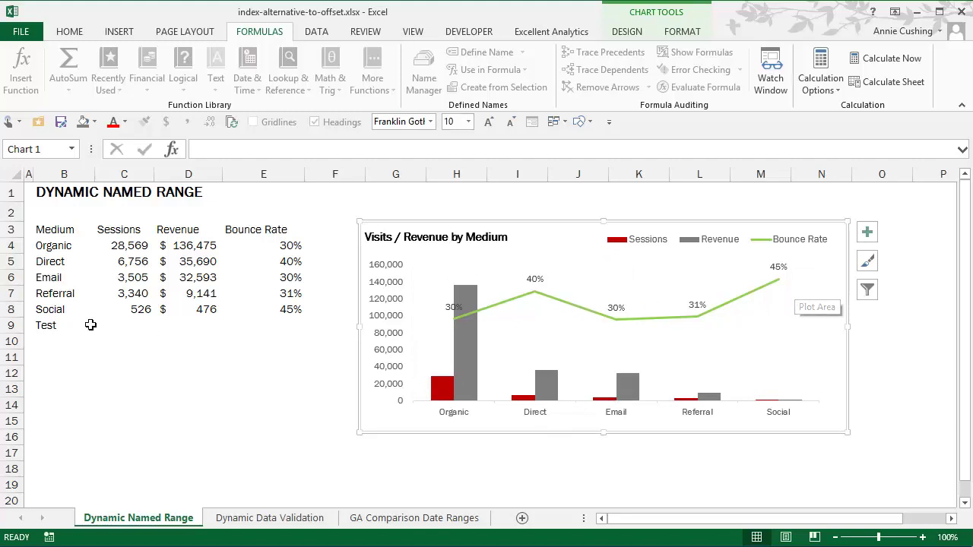
{"action": "left_click", "coordinate": [40, 333]}
{"action": "key", "text": "Delete"}
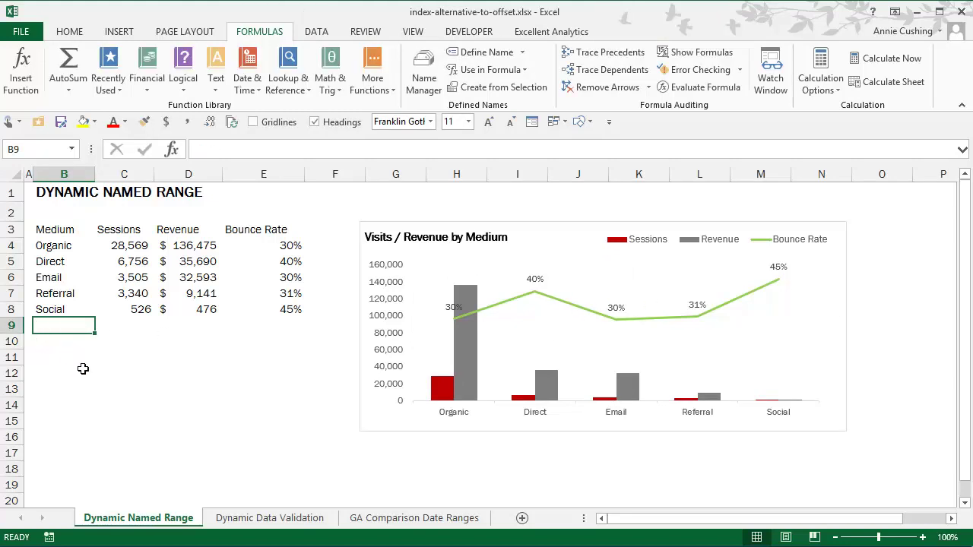
Step: Copy the Social row B8:E8, clear it to test the chart, and paste the data back in place
{"action": "left_click_drag", "start_coordinate": [61, 310], "coordinate": [278, 317]}
{"action": "key", "text": "ctrl+c"}
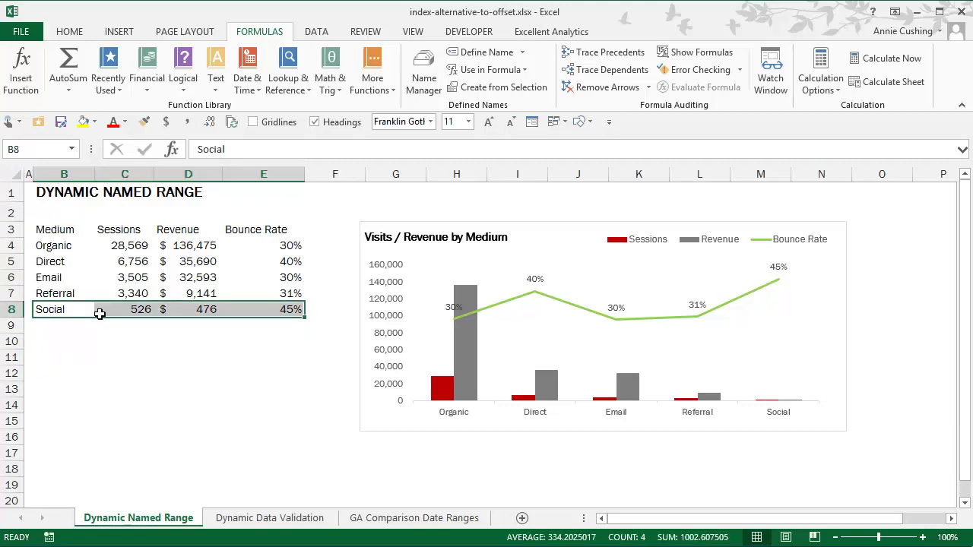
{"action": "key", "text": "Delete"}
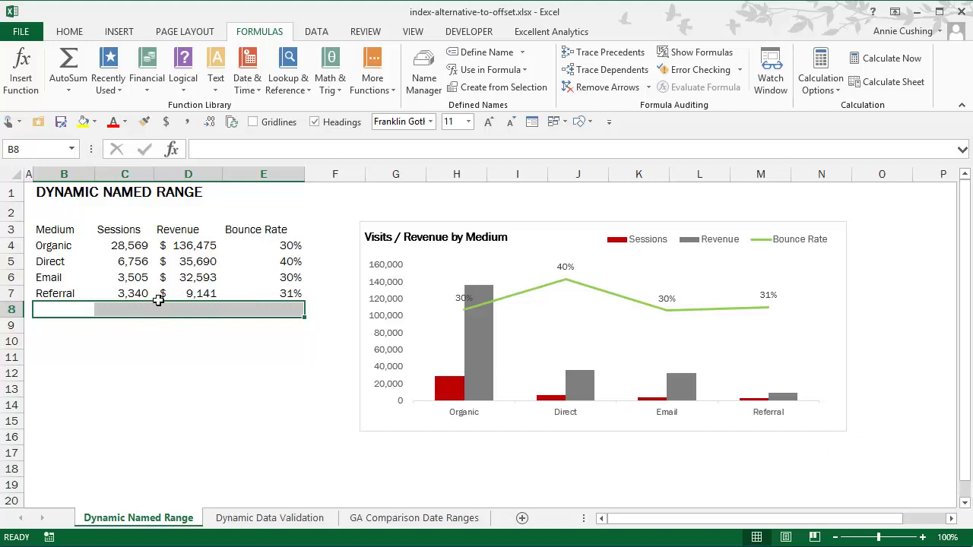
{"action": "key", "text": "ctrl+v"}
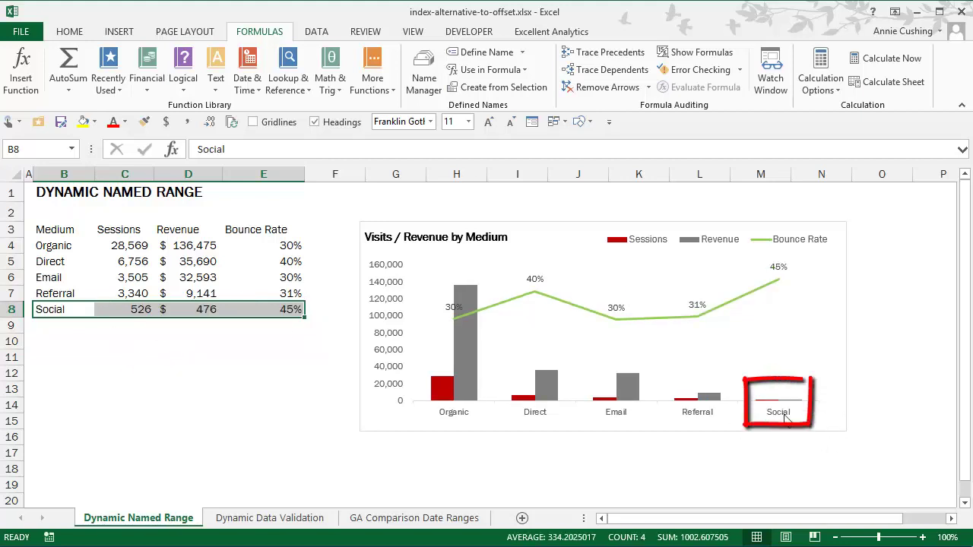
Step: Enter Billboard as a new medium in cell B9 under Social
{"action": "left_click", "coordinate": [64, 328]}
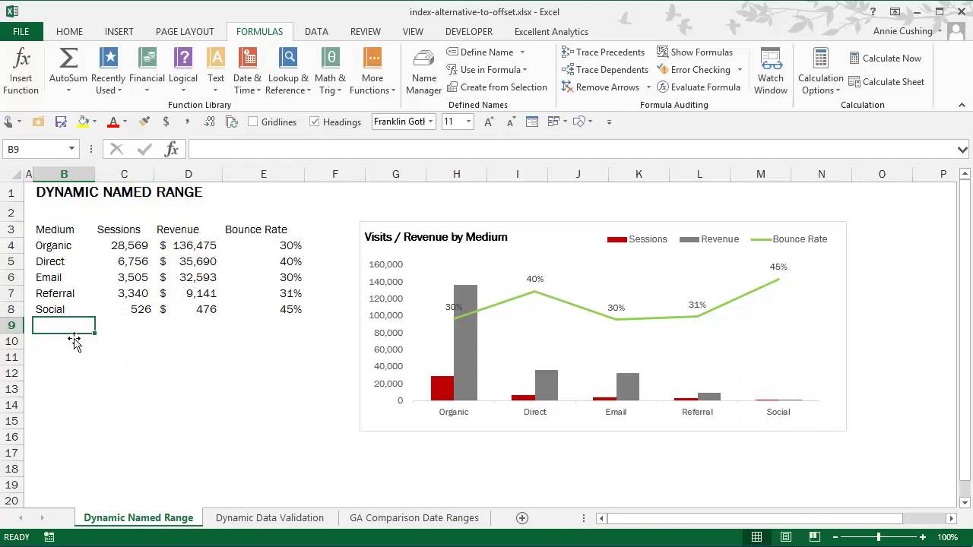
{"action": "type", "text": "Tes"}
{"action": "key", "text": "BackSpace"}
{"action": "key", "text": "BackSpace"}
{"action": "key", "text": "BackSpace"}
{"action": "type", "text": "B"}
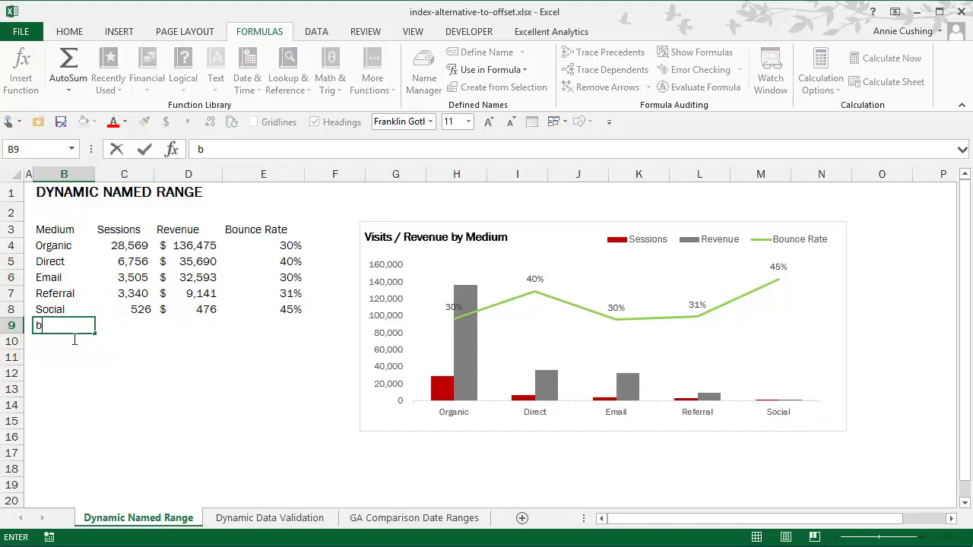
{"action": "type", "text": "illboard"}
{"action": "key", "text": "Tab"}
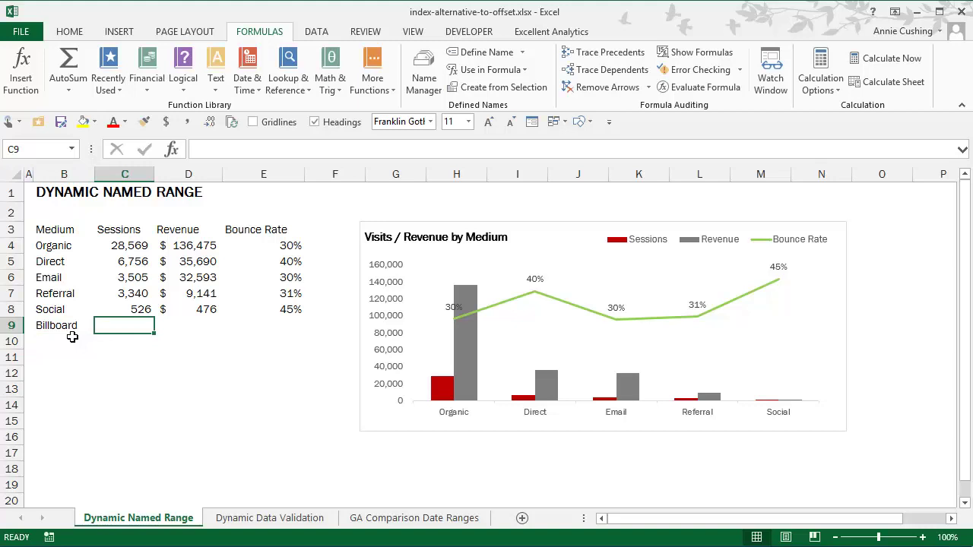
Step: Fill in the Billboard row with 200 sessions, 231 revenue and a 36% bounce rate
{"action": "type", "text": "200"}
{"action": "key", "text": "Tab"}
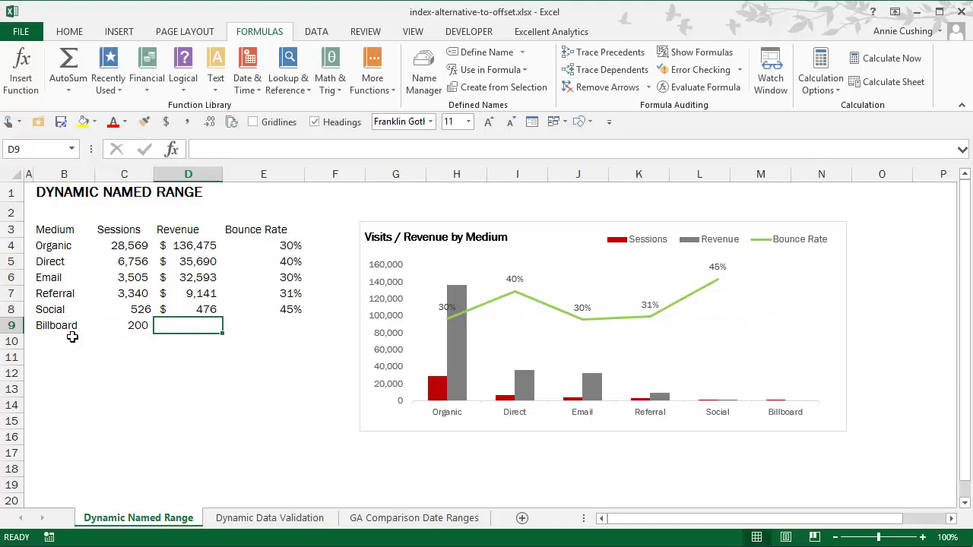
{"action": "type", "text": "231"}
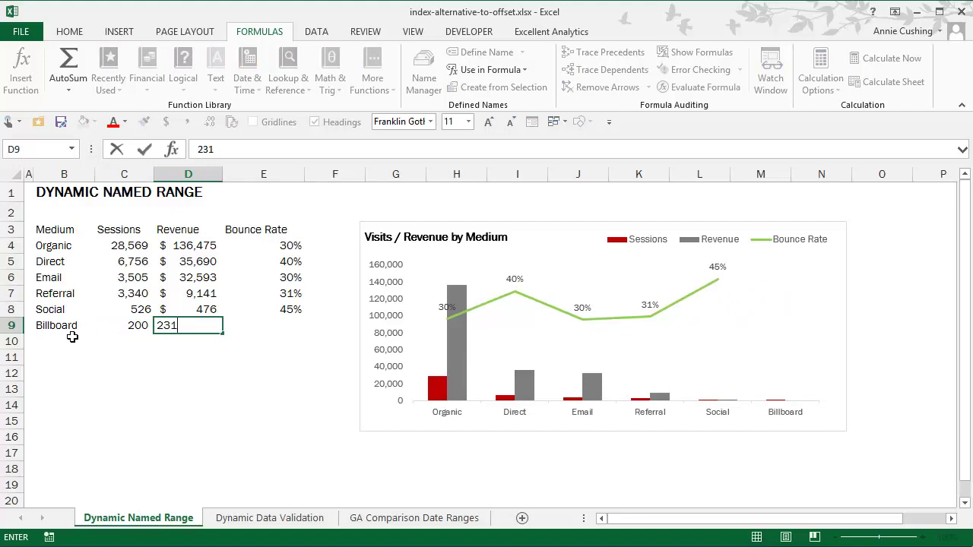
{"action": "key", "text": "Tab"}
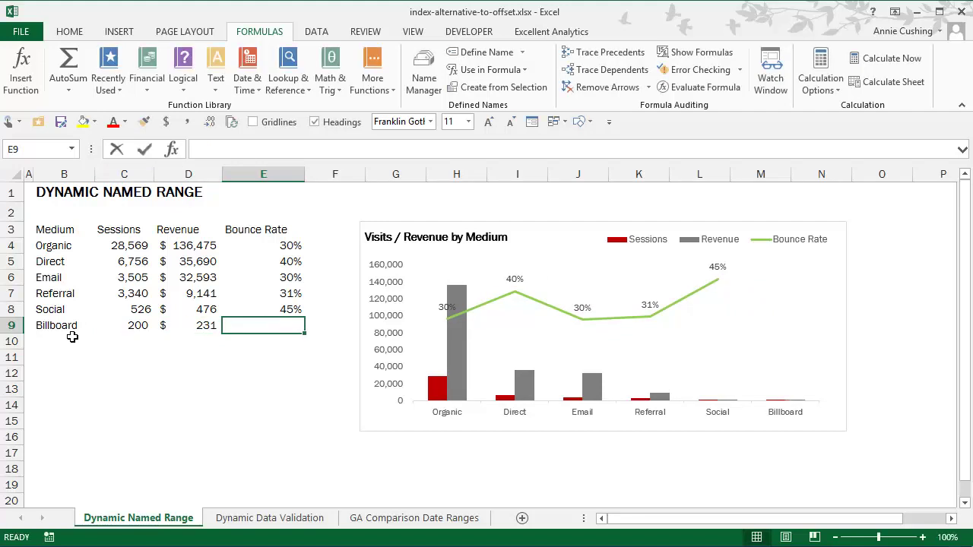
{"action": "type", "text": "36"}
{"action": "key", "text": "Return"}
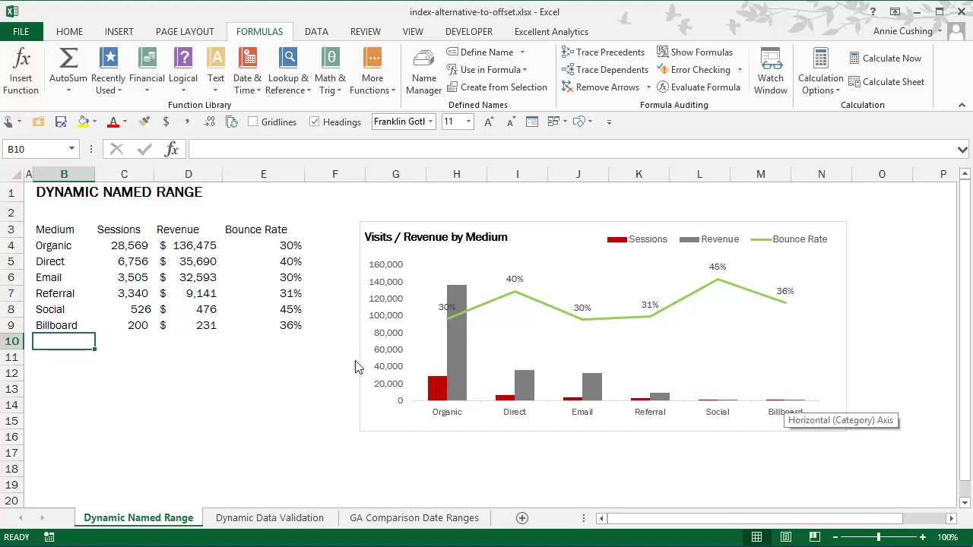
Step: Change the Billboard row's Sessions value in C9 to 2000
{"action": "left_click", "coordinate": [142, 330]}
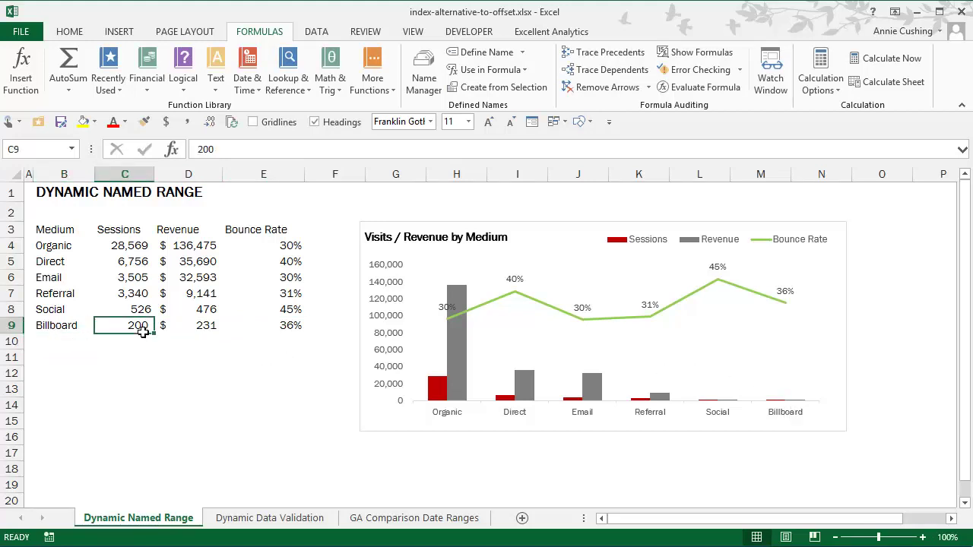
{"action": "double_click", "coordinate": [144, 333]}
{"action": "key", "text": "Return"}
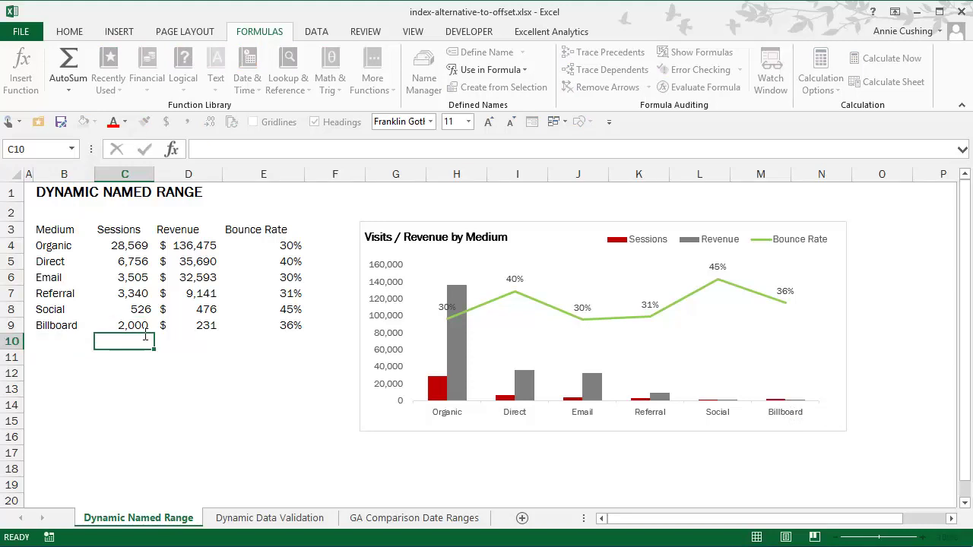
Step: Set the Billboard row's Sessions value in C9 to 20000
{"action": "left_click", "coordinate": [126, 329]}
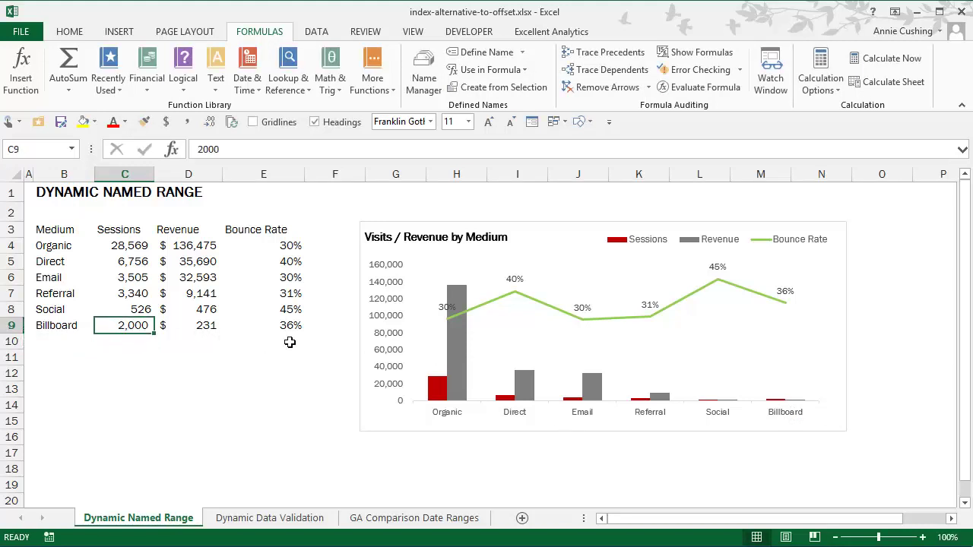
{"action": "double_click", "coordinate": [130, 329]}
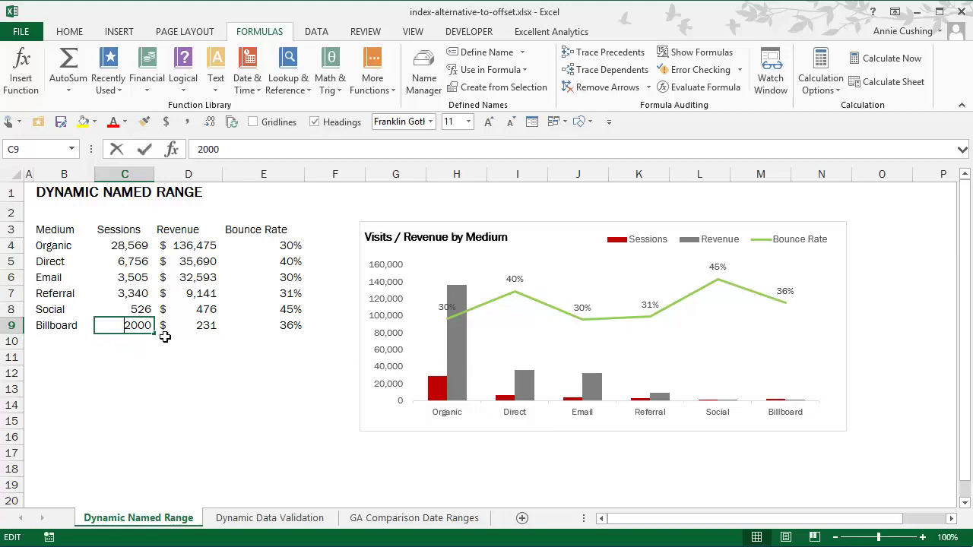
{"action": "type", "text": "0"}
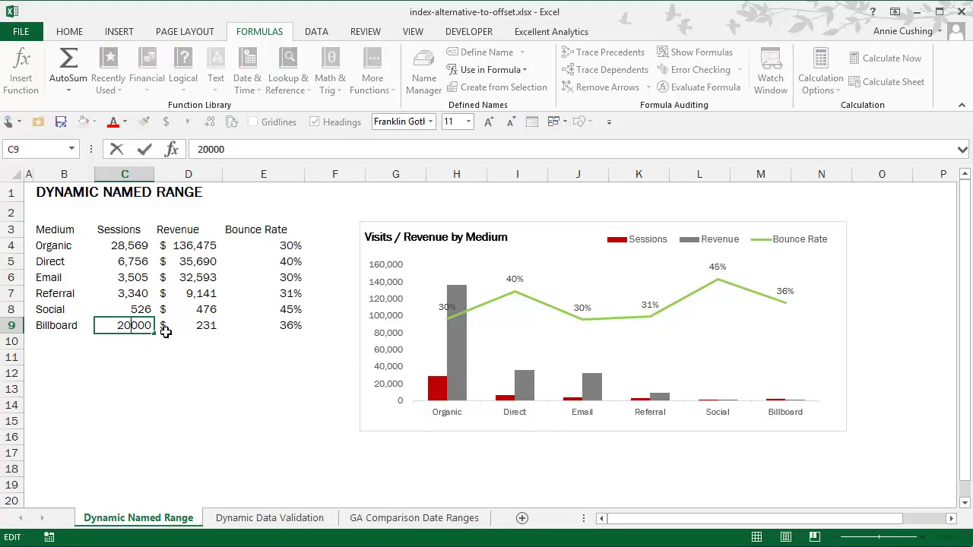
{"action": "key", "text": "Return"}
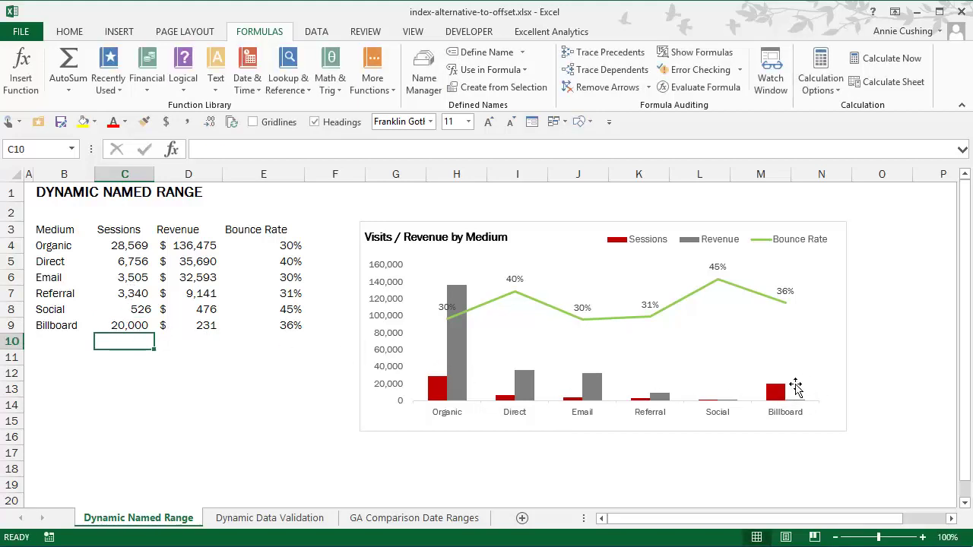
Step: Clear the Billboard row's data from B9:E9
{"action": "left_click_drag", "start_coordinate": [46, 329], "coordinate": [323, 342]}
{"action": "key", "text": "Delete"}
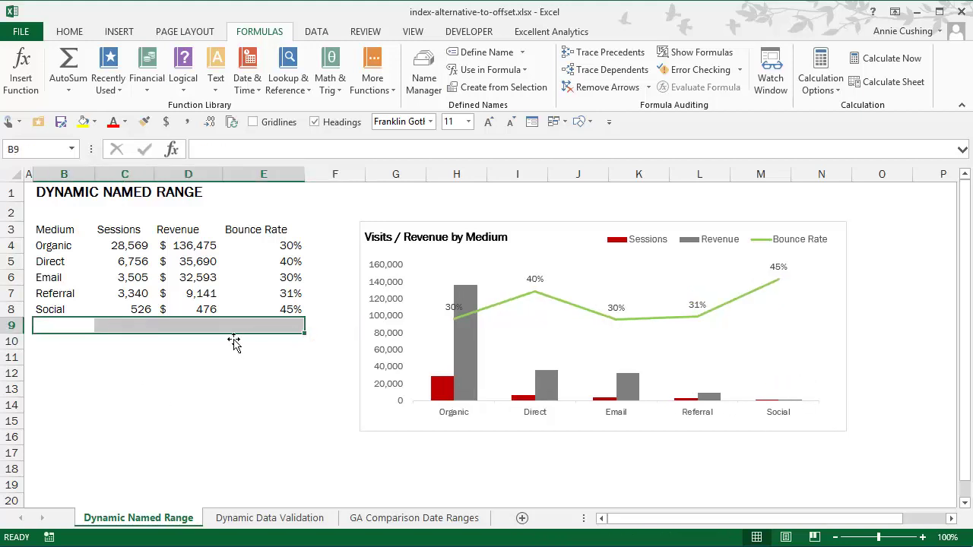
{"action": "left_click", "coordinate": [203, 356]}
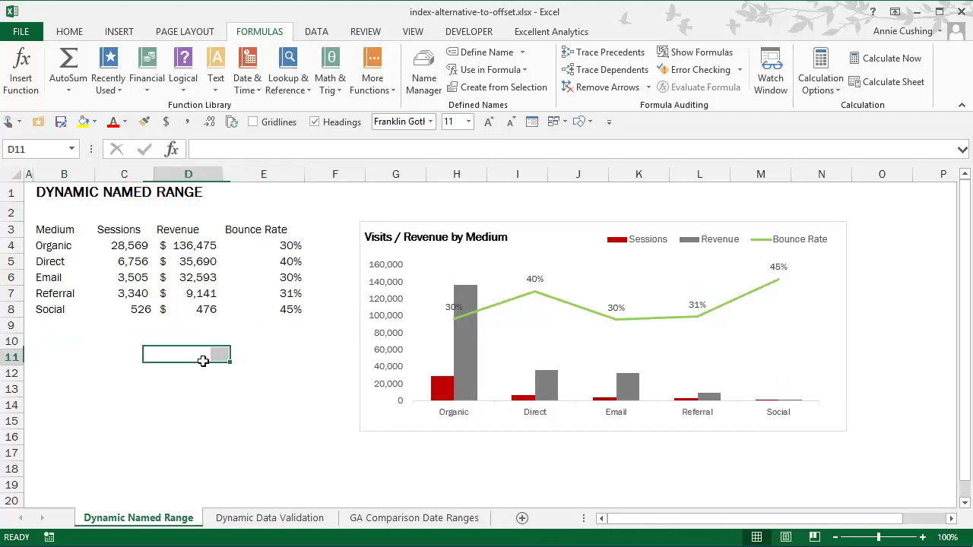
Step: Switch to the Dynamic Data Validation sheet and pick Press Release from the dropdown list in D4
{"action": "left_click", "coordinate": [271, 519]}
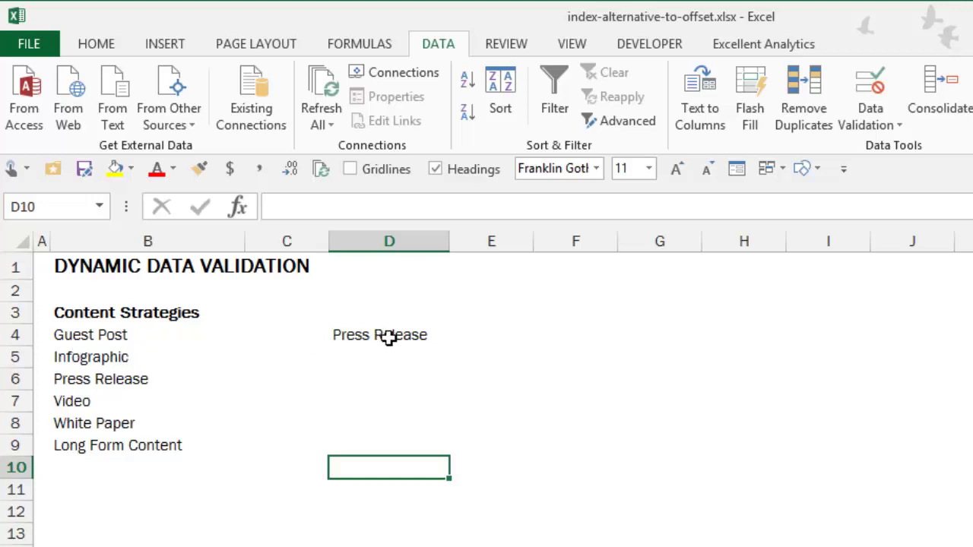
{"action": "left_click", "coordinate": [422, 342]}
{"action": "left_click", "coordinate": [462, 335]}
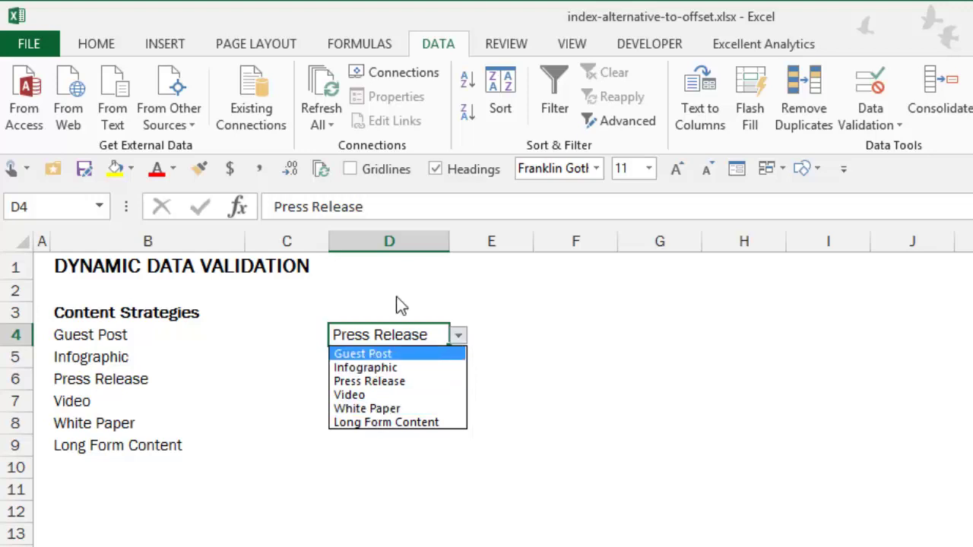
{"action": "left_click", "coordinate": [371, 382]}
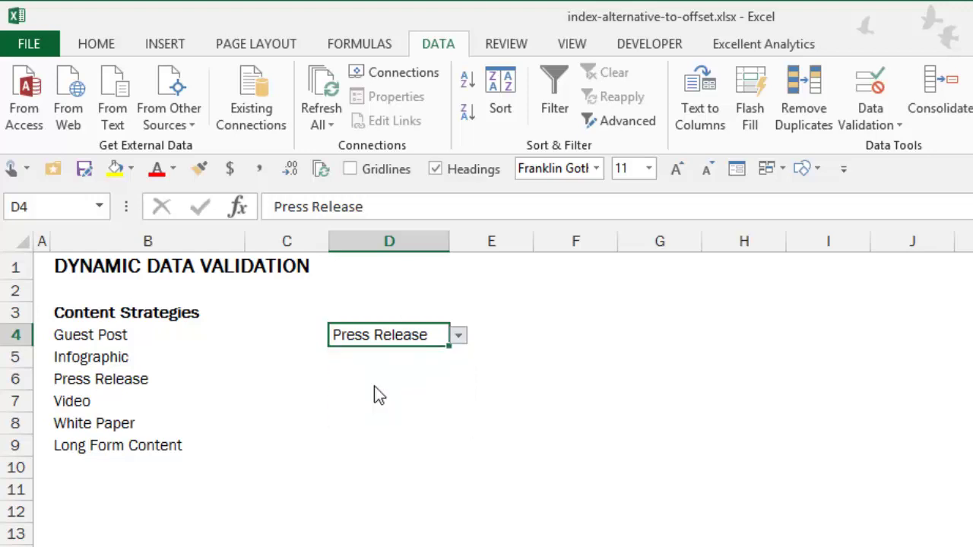
Step: Copy the dropdown cell D4 into the cells below it in column D, starting from D5
{"action": "key", "text": "ctrl+c"}
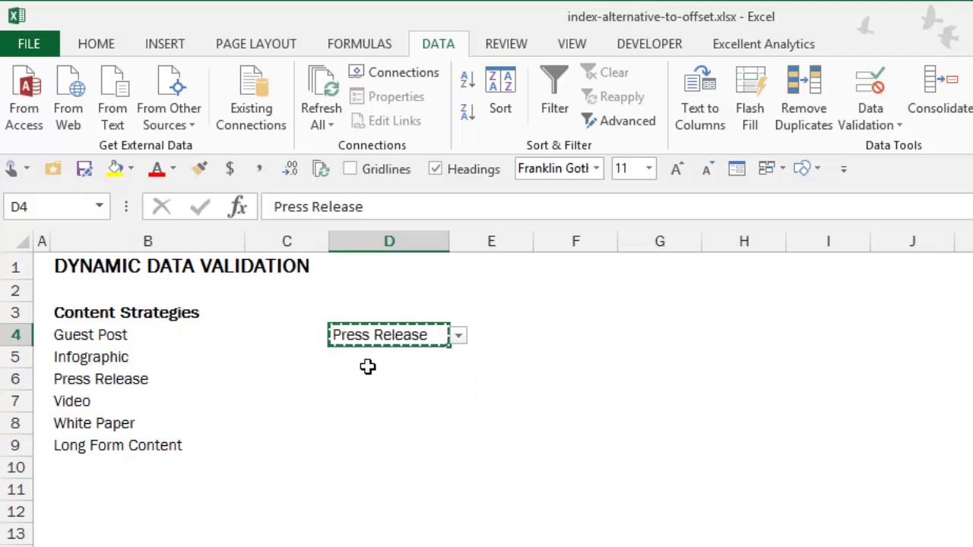
{"action": "left_click_drag", "start_coordinate": [370, 358], "coordinate": [369, 544]}
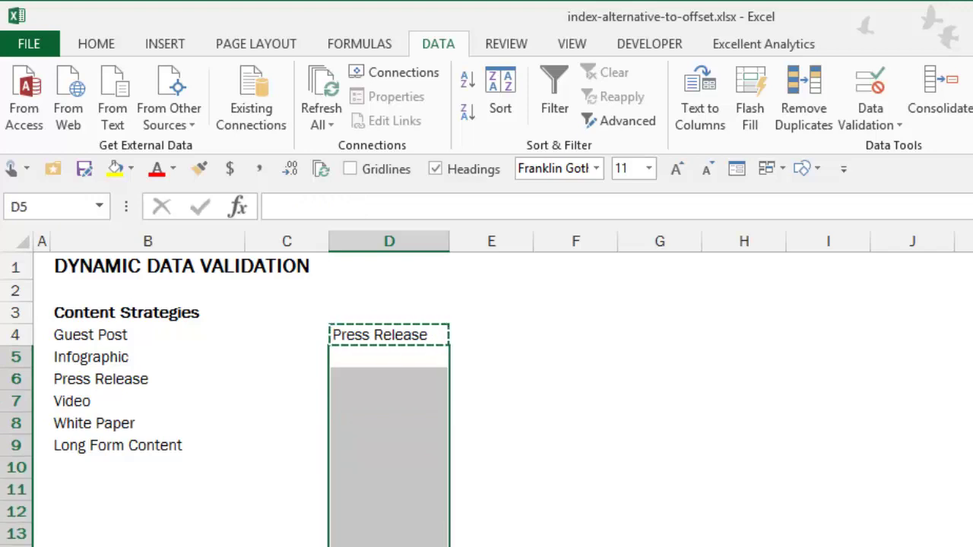
{"action": "key", "text": "ctrl+v"}
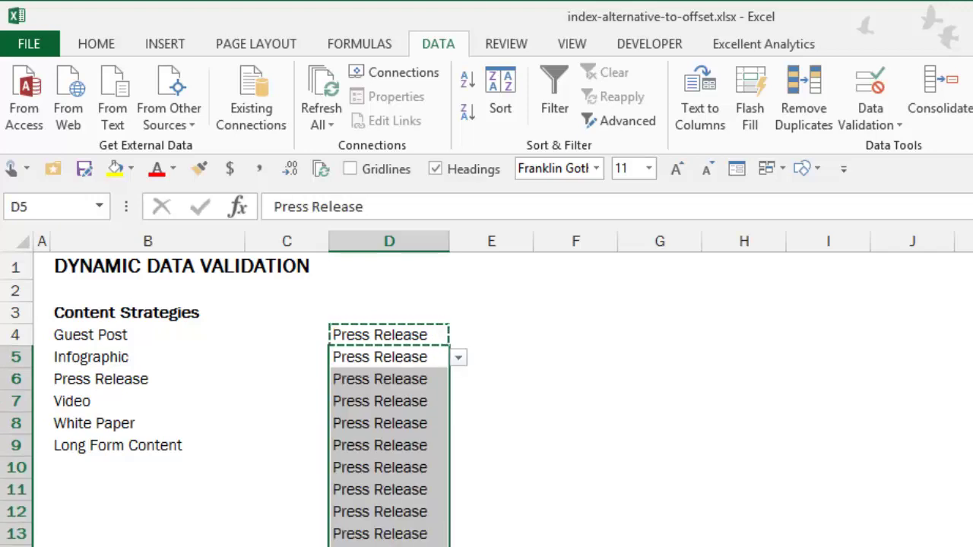
{"action": "left_click", "coordinate": [510, 406]}
Step: Pick Video from the dropdown list in D5
{"action": "left_click", "coordinate": [434, 366]}
{"action": "left_click", "coordinate": [459, 359]}
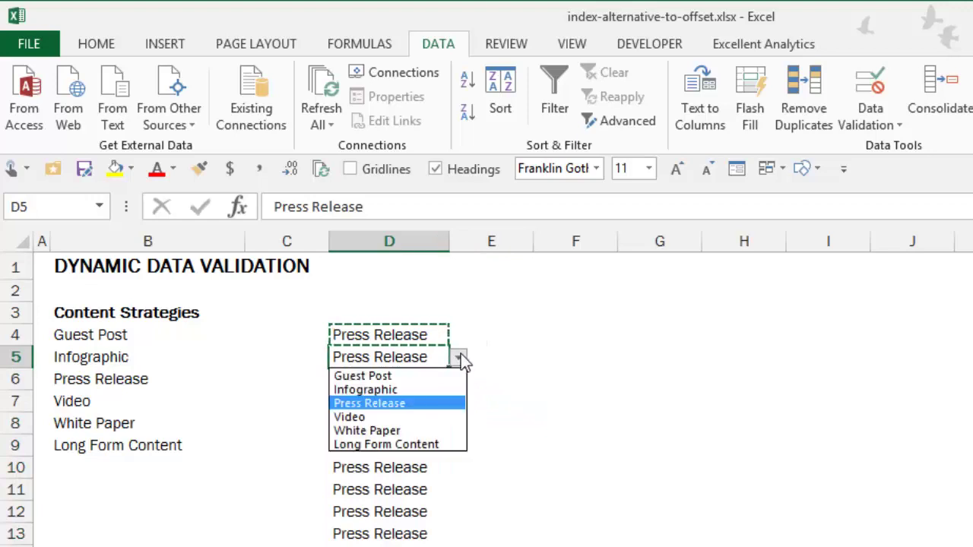
{"action": "left_click", "coordinate": [436, 411]}
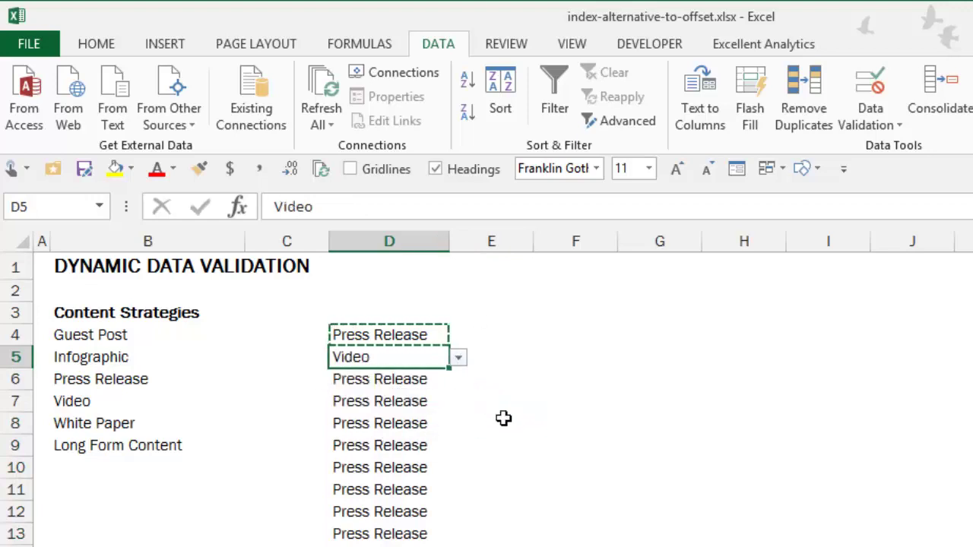
Step: Undo the Video choice and the dropdown cells pasted below D4
{"action": "left_click", "coordinate": [542, 425]}
{"action": "key", "text": "ctrl+z"}
{"action": "key", "text": "ctrl+z"}
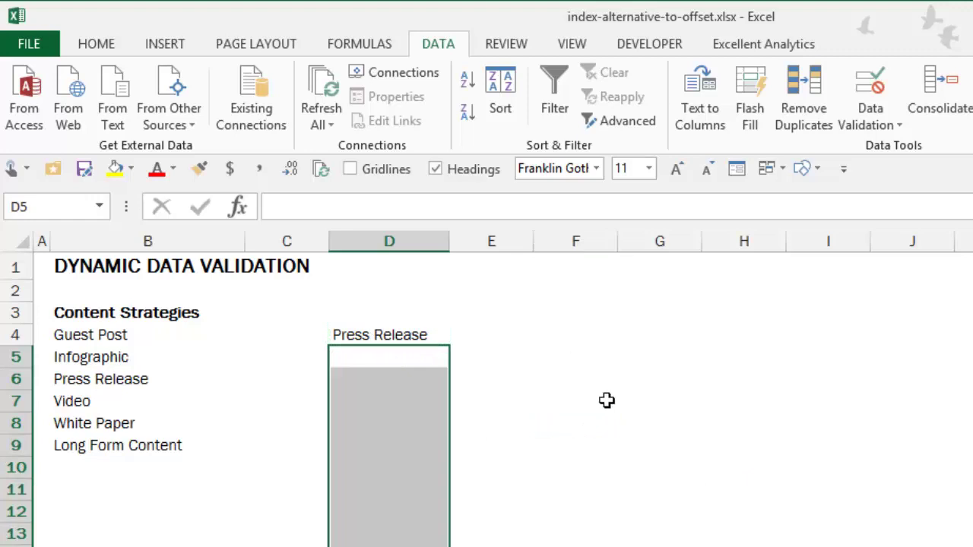
{"action": "key", "text": "ctrl+z"}
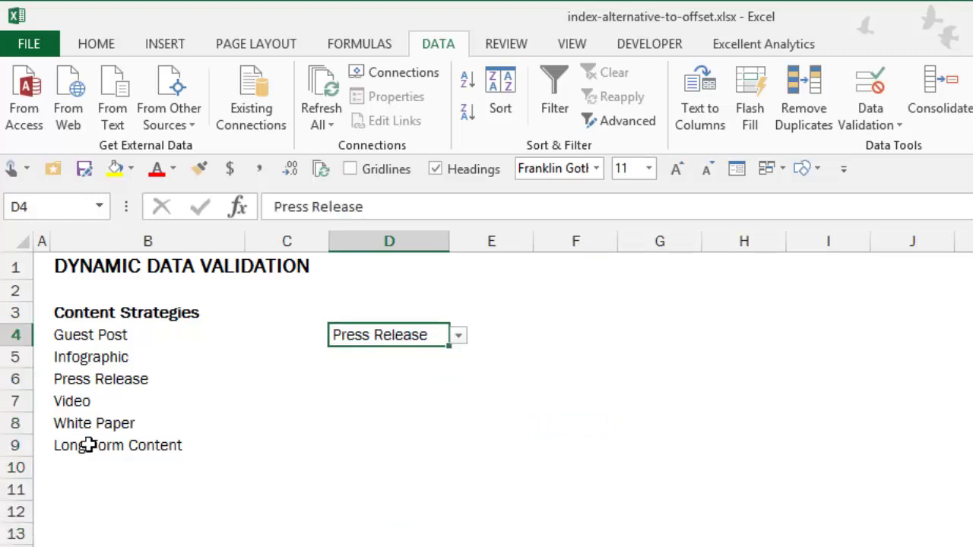
Step: Enter Test in B10 below the content strategies and check the dropdown list in D4 for it
{"action": "left_click", "coordinate": [80, 467]}
{"action": "type", "text": "Test"}
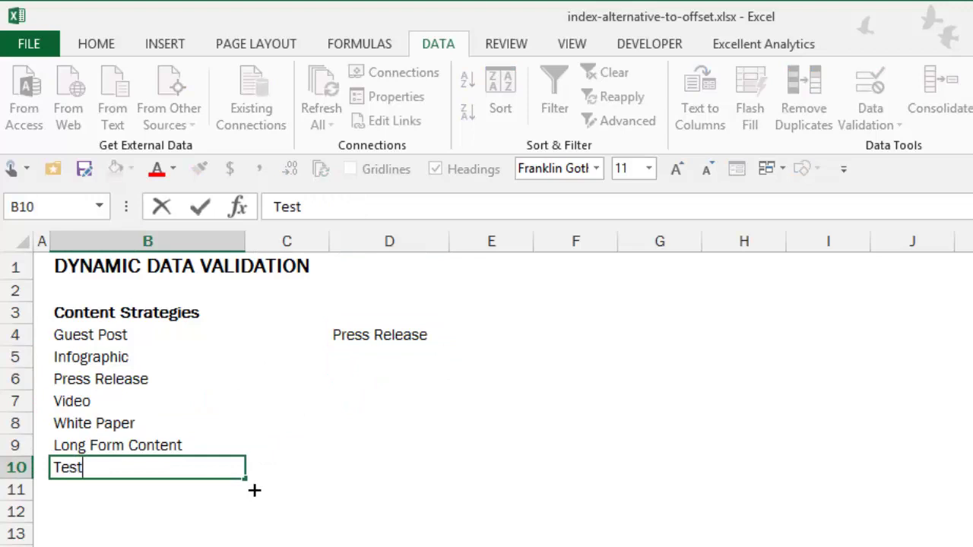
{"action": "key", "text": "Return"}
{"action": "left_click", "coordinate": [428, 337]}
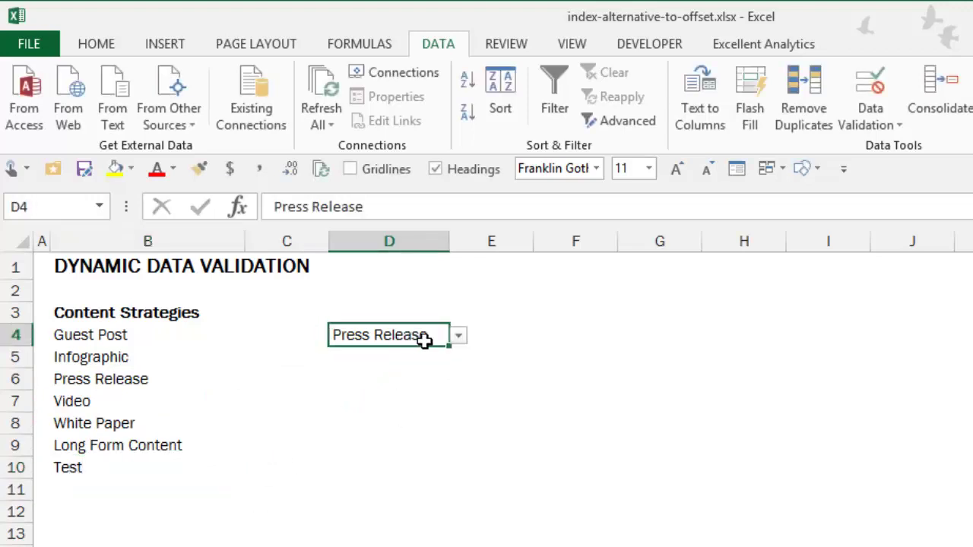
{"action": "left_click", "coordinate": [459, 335]}
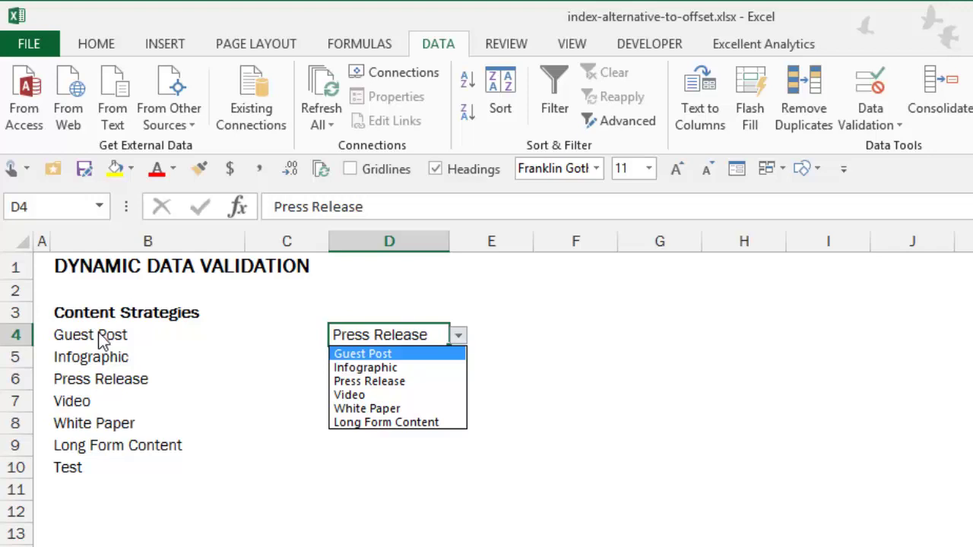
Step: Clear the Test entry from B10 and return to the dropdown cell D4
{"action": "left_click", "coordinate": [74, 471]}
{"action": "key", "text": "Delete"}
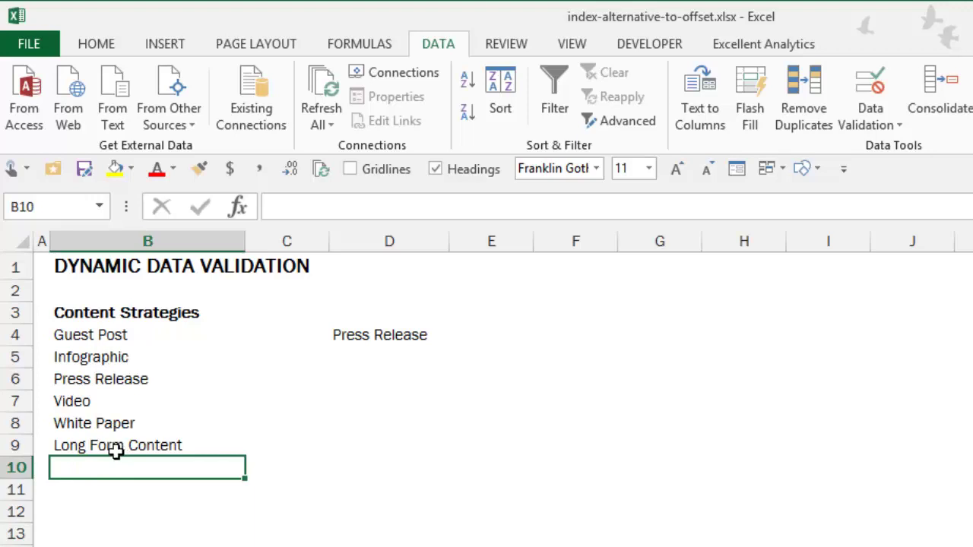
{"action": "left_click", "coordinate": [391, 341]}
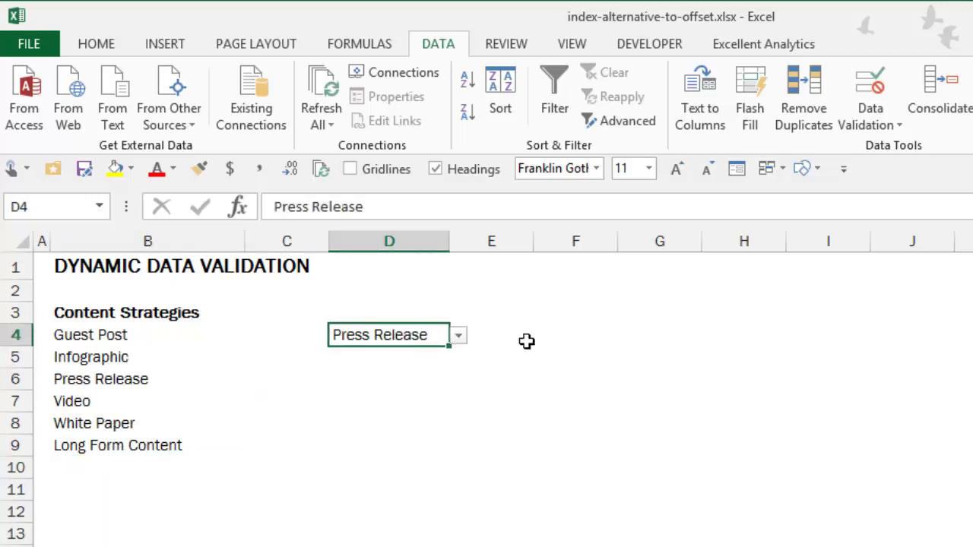
Step: Add List data validation to F4 with the source =$B$4:$B$9 and check its dropdown list
{"action": "left_click", "coordinate": [603, 344]}
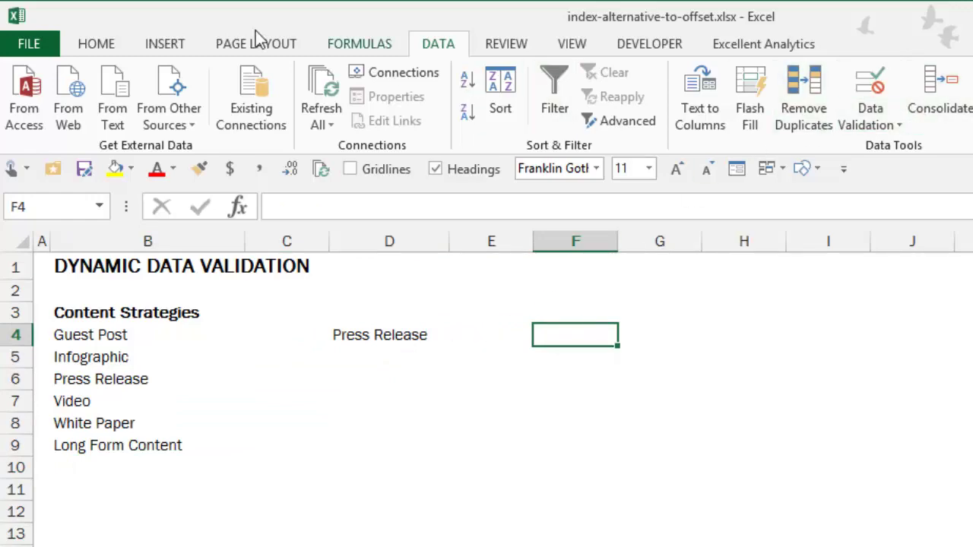
{"action": "left_click", "coordinate": [882, 100]}
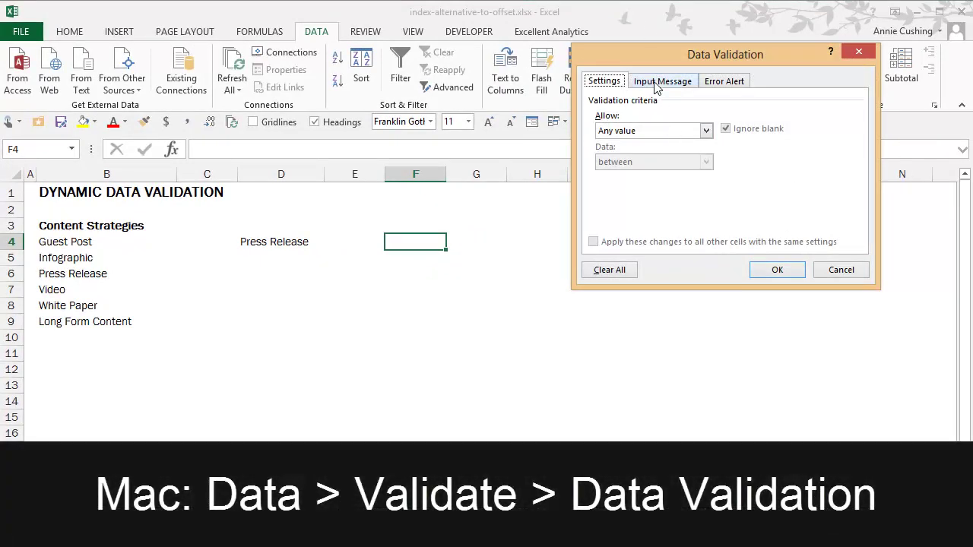
{"action": "left_click", "coordinate": [707, 131]}
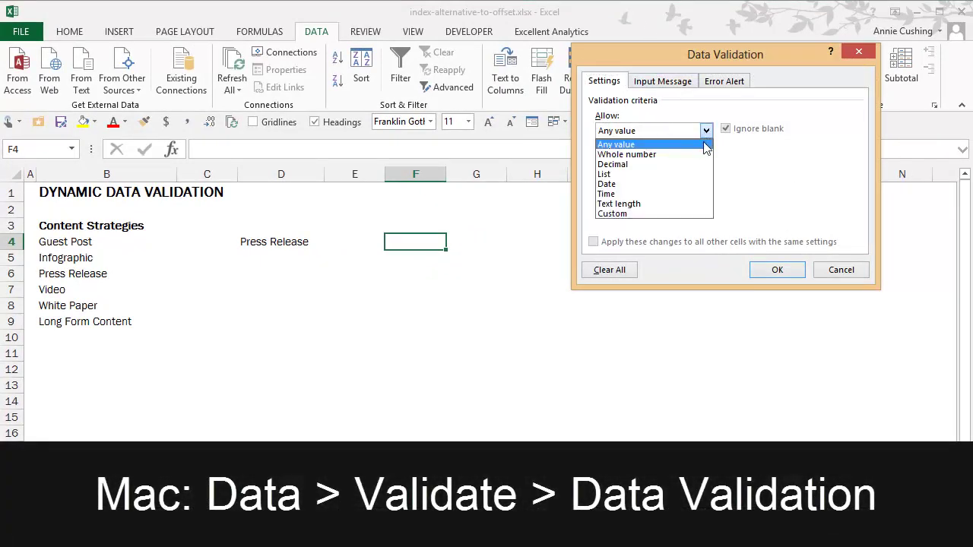
{"action": "left_click", "coordinate": [685, 176]}
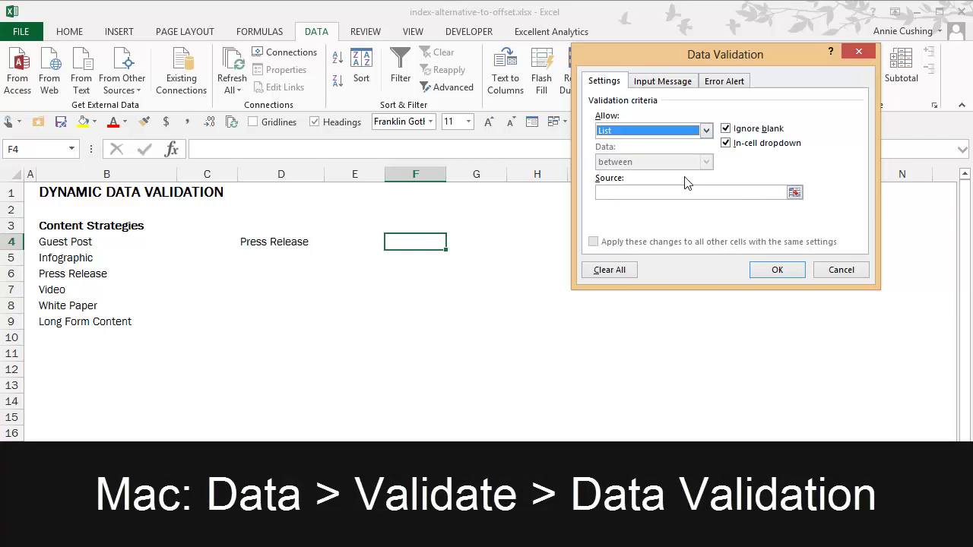
{"action": "left_click", "coordinate": [642, 194]}
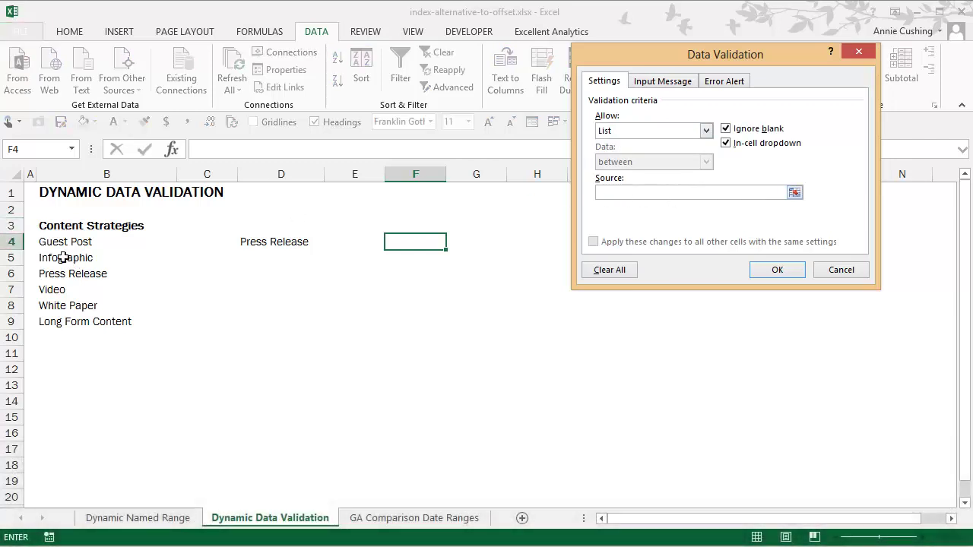
{"action": "left_click_drag", "start_coordinate": [65, 242], "coordinate": [65, 325]}
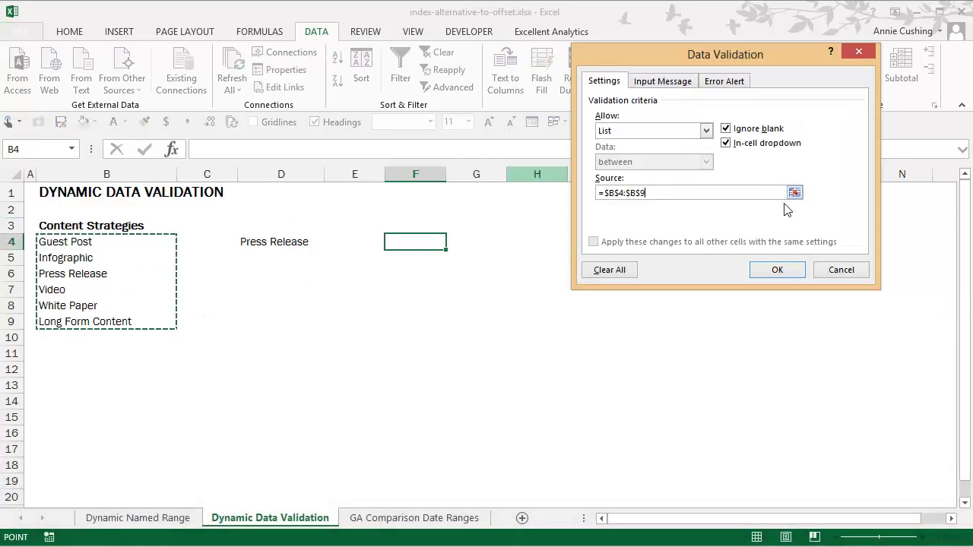
{"action": "left_click", "coordinate": [777, 270]}
{"action": "left_click", "coordinate": [451, 242]}
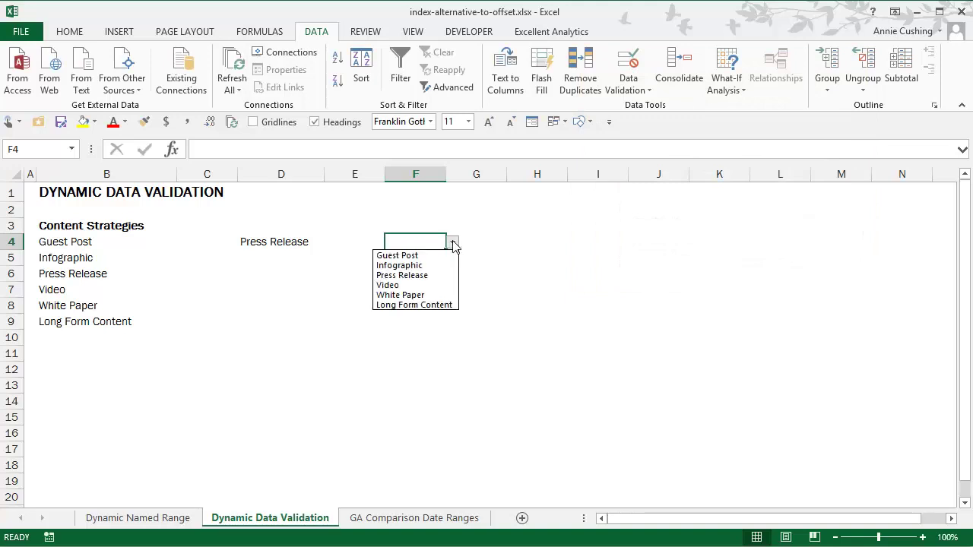
{"action": "left_click", "coordinate": [452, 243]}
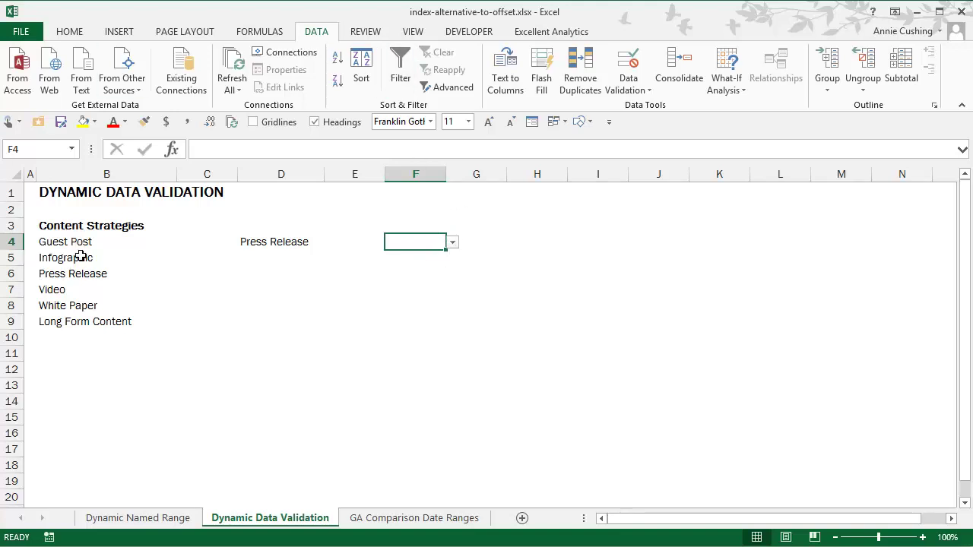
Step: Start a formula in D7 with the absolute reference =$B$4: as the beginning of the range
{"action": "left_click", "coordinate": [254, 290]}
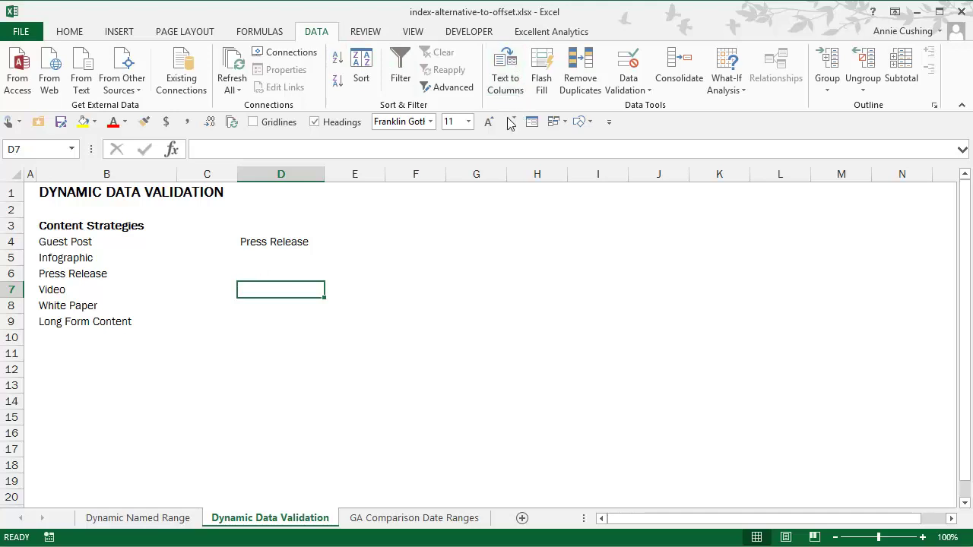
{"action": "type", "text": "="}
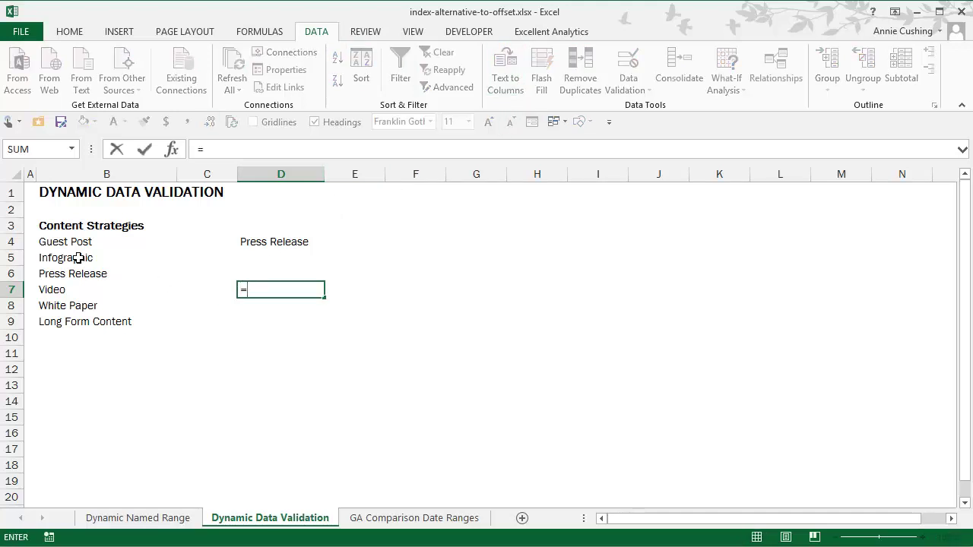
{"action": "left_click", "coordinate": [60, 248]}
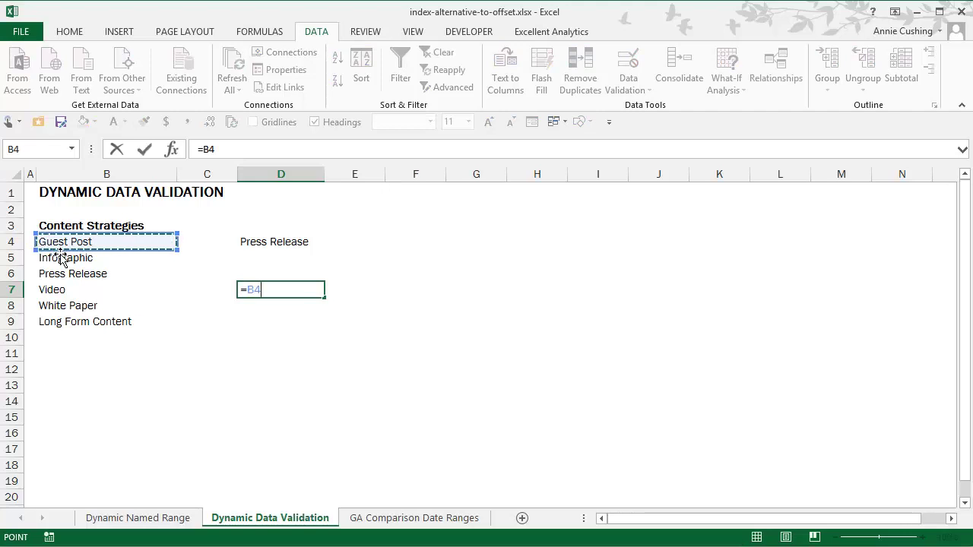
{"action": "key", "text": "F4"}
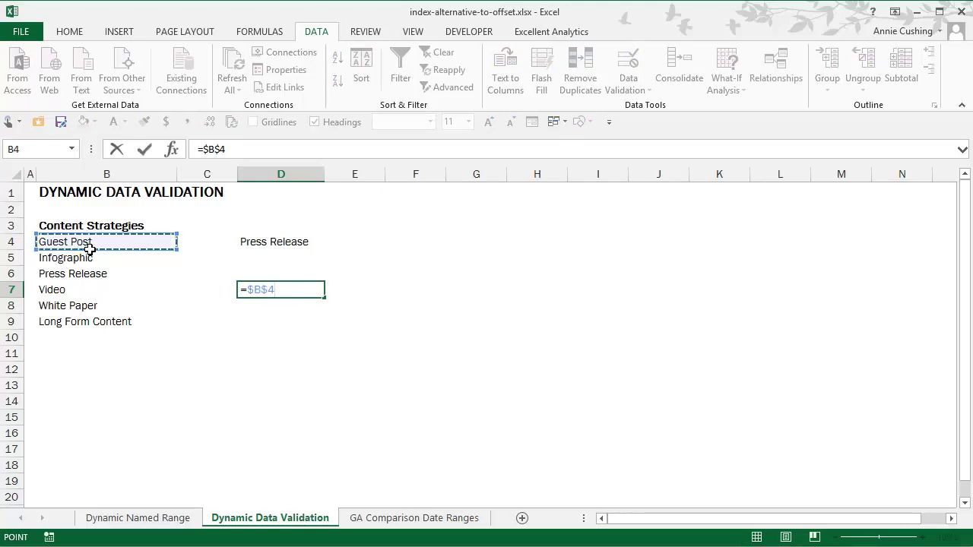
{"action": "key", "text": "F8"}
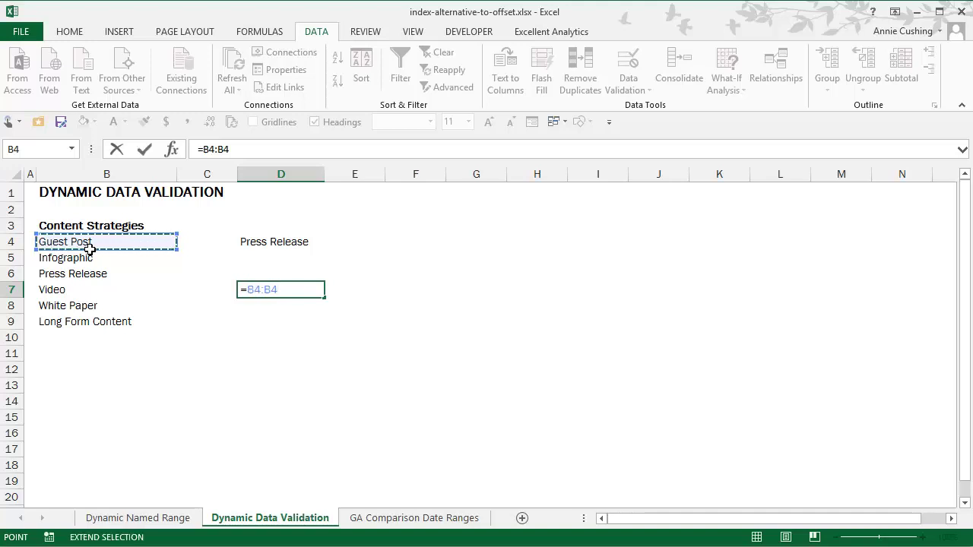
{"action": "key", "text": "BackSpace"}
{"action": "key", "text": "BackSpace"}
{"action": "left_click", "coordinate": [249, 295]}
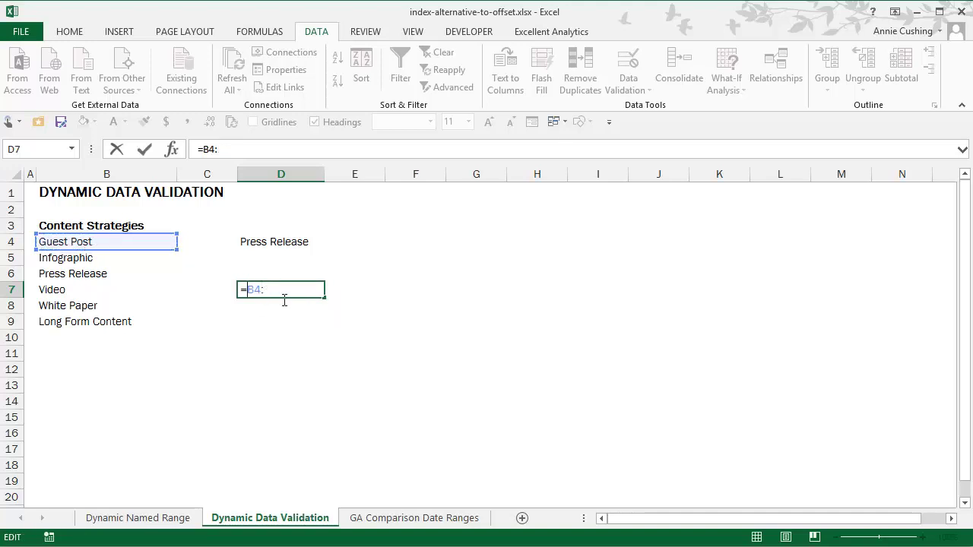
{"action": "key", "text": "shift+Right"}
{"action": "key", "text": "shift+Right"}
{"action": "key", "text": "F4"}
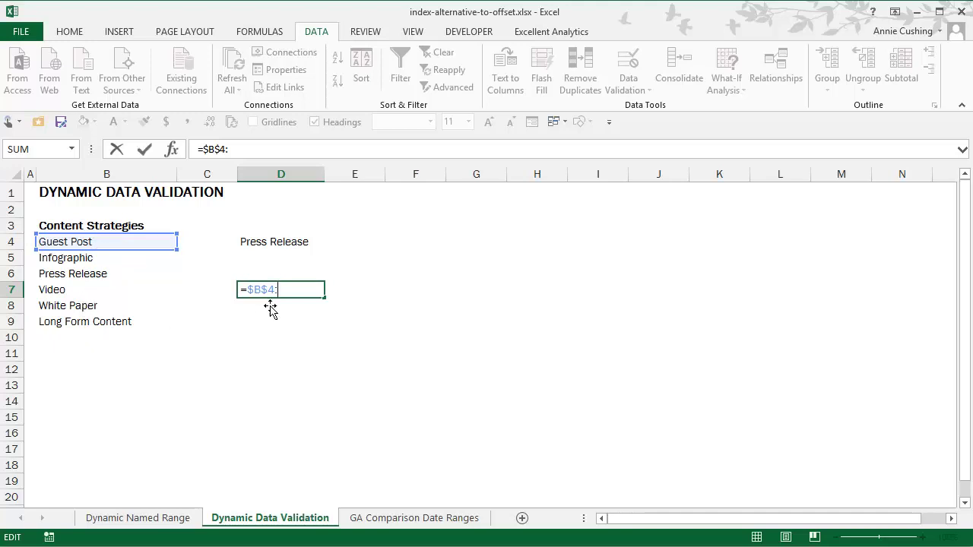
Step: Add the INDEX function after the colon in D7 with $B$4:$B$17 as its array
{"action": "type", "text": "in"}
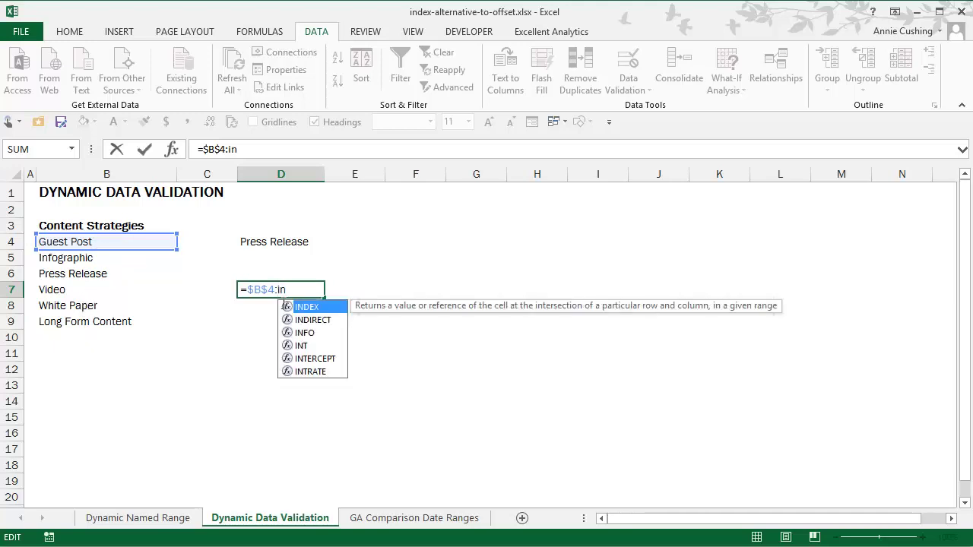
{"action": "key", "text": "Tab"}
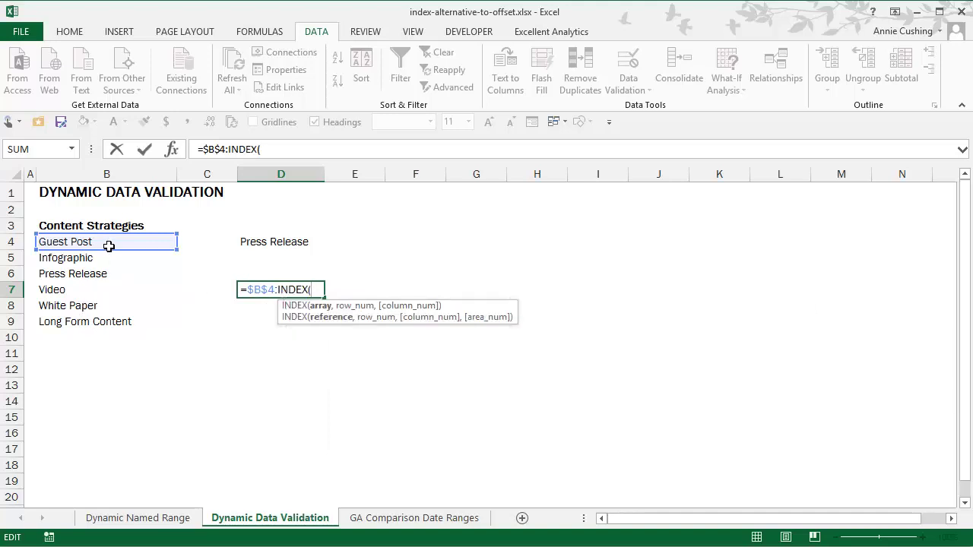
{"action": "left_click_drag", "start_coordinate": [106, 245], "coordinate": [83, 458]}
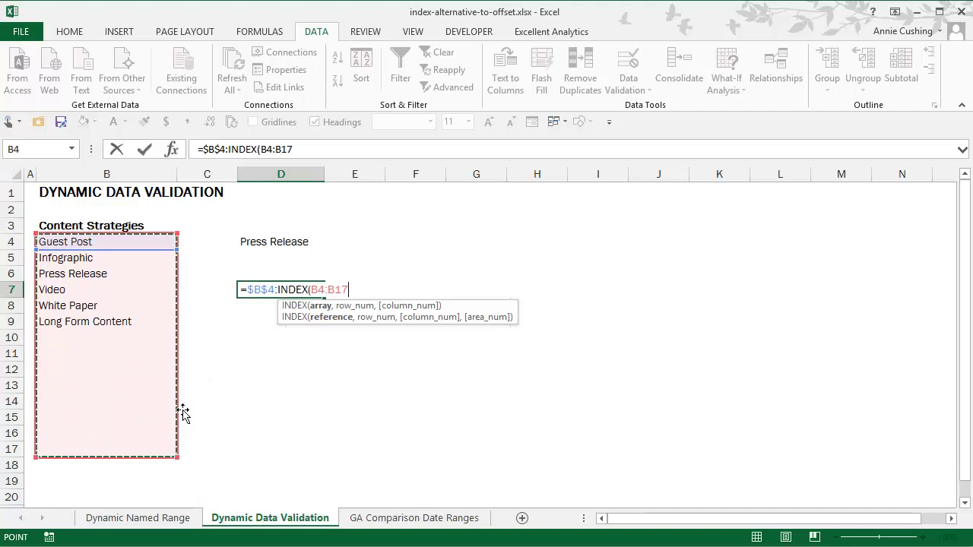
{"action": "key", "text": "F4"}
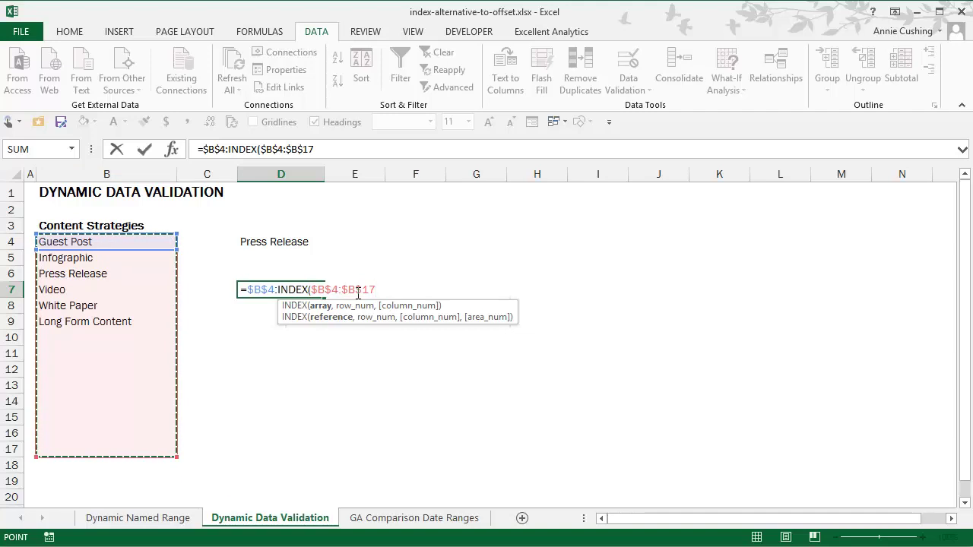
{"action": "type", "text": ","}
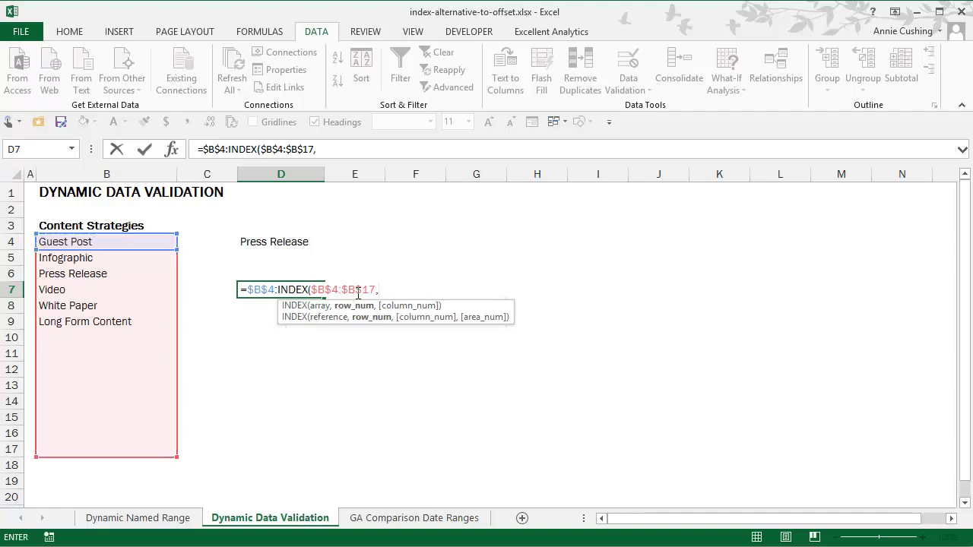
Step: Complete the INDEX row number in D7 with COUNTA($B$4:$B$17) and close the formula
{"action": "type", "text": "coun"}
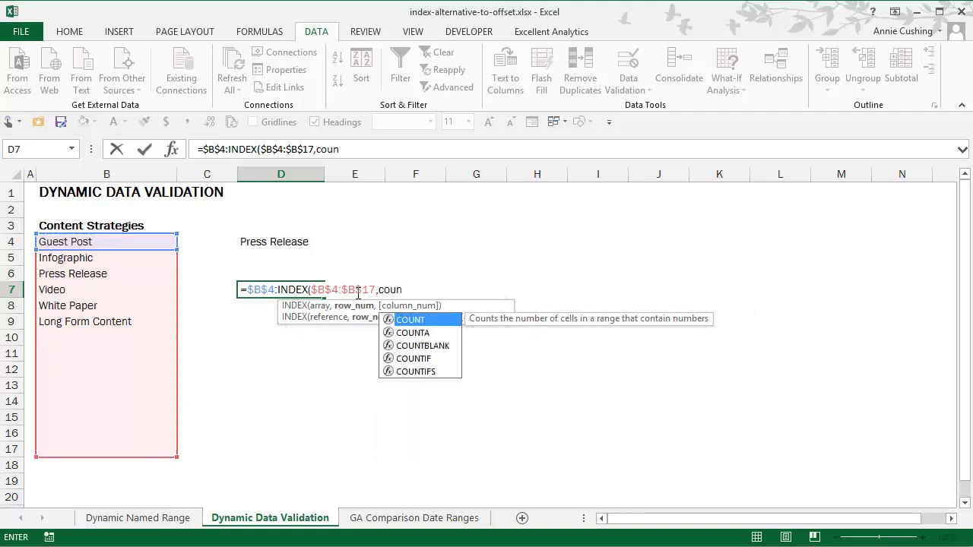
{"action": "key", "text": "Down"}
{"action": "key", "text": "Tab"}
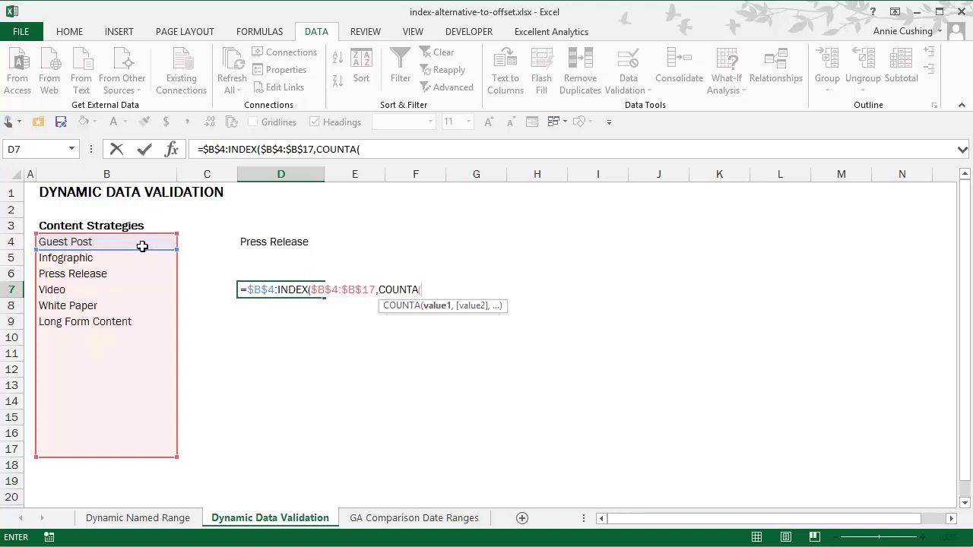
{"action": "left_click_drag", "start_coordinate": [141, 244], "coordinate": [120, 459]}
{"action": "key", "text": "F4"}
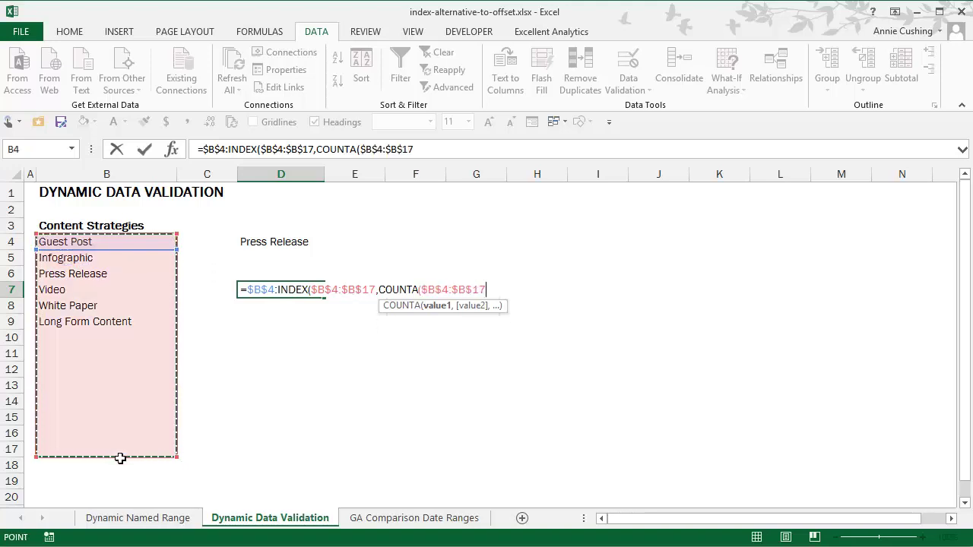
{"action": "type", "text": ")"}
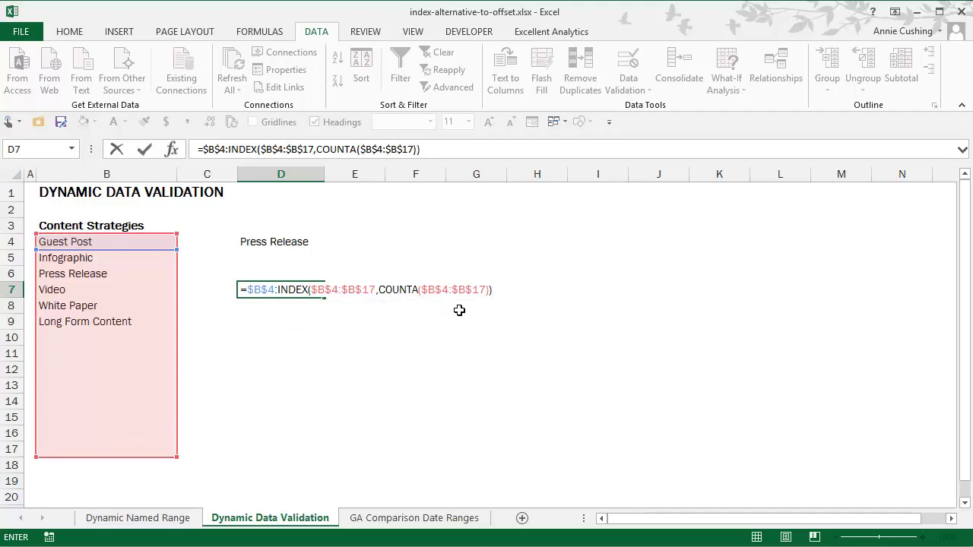
Step: Copy the whole D7 formula, wrap it in an outer COUNTA function and enter it
{"action": "left_click_drag", "start_coordinate": [495, 296], "coordinate": [260, 296]}
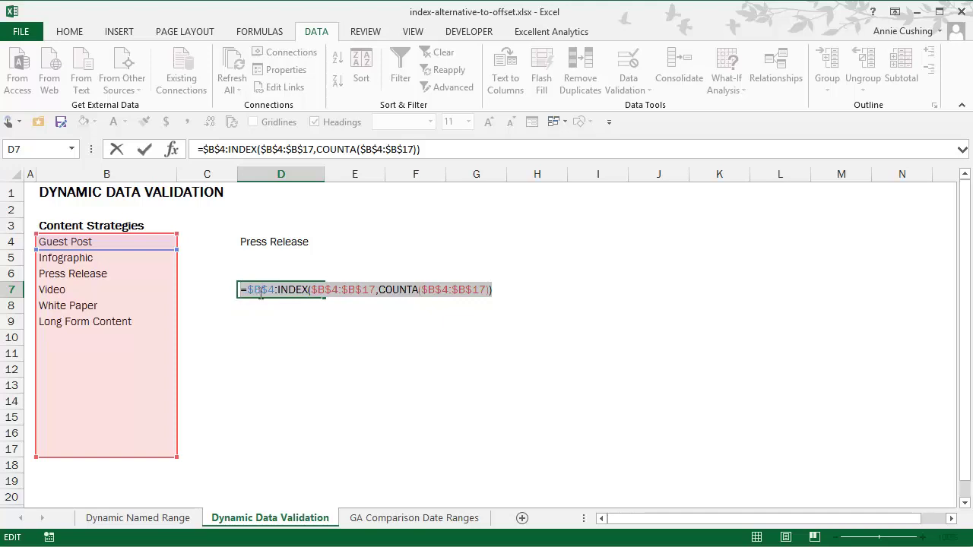
{"action": "left_click", "coordinate": [251, 295]}
{"action": "type", "text": "counta"}
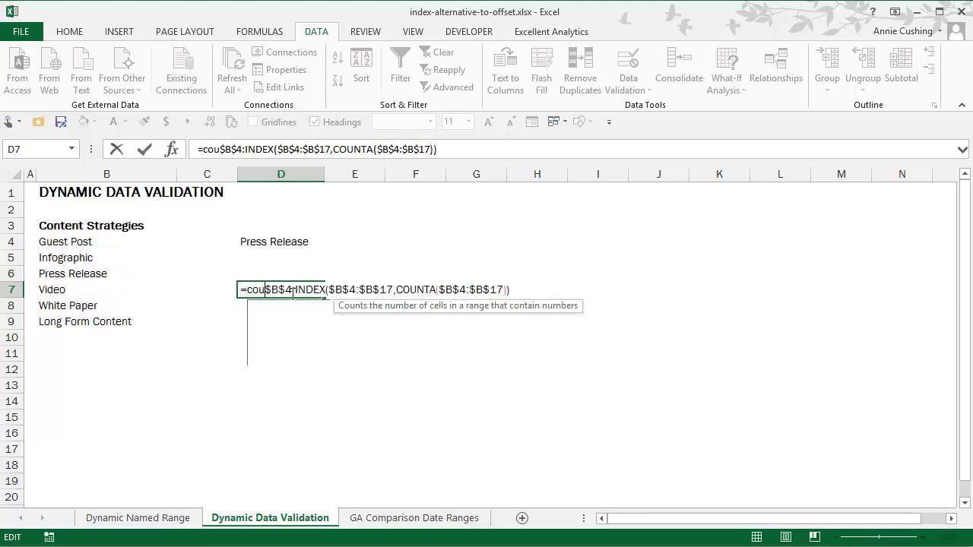
{"action": "key", "text": "Tab"}
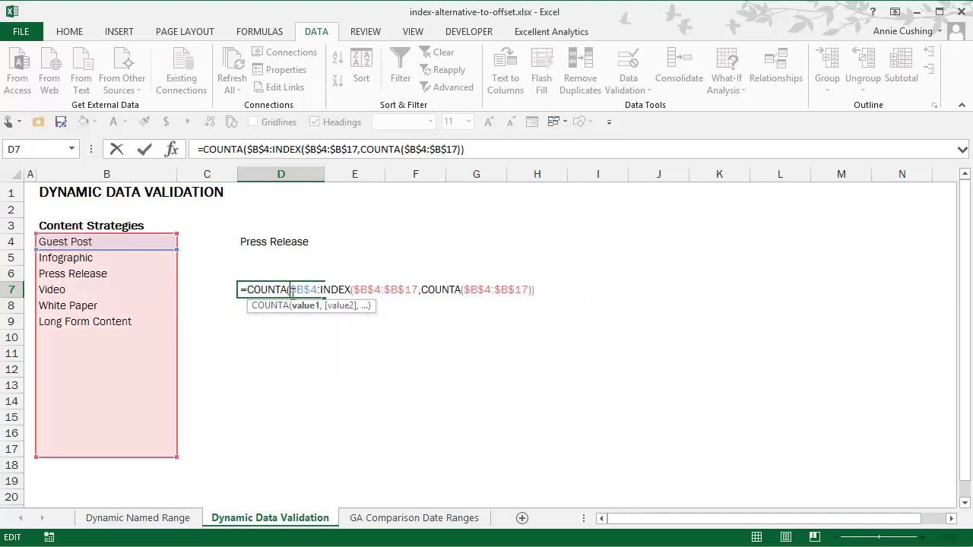
{"action": "left_click", "coordinate": [523, 291]}
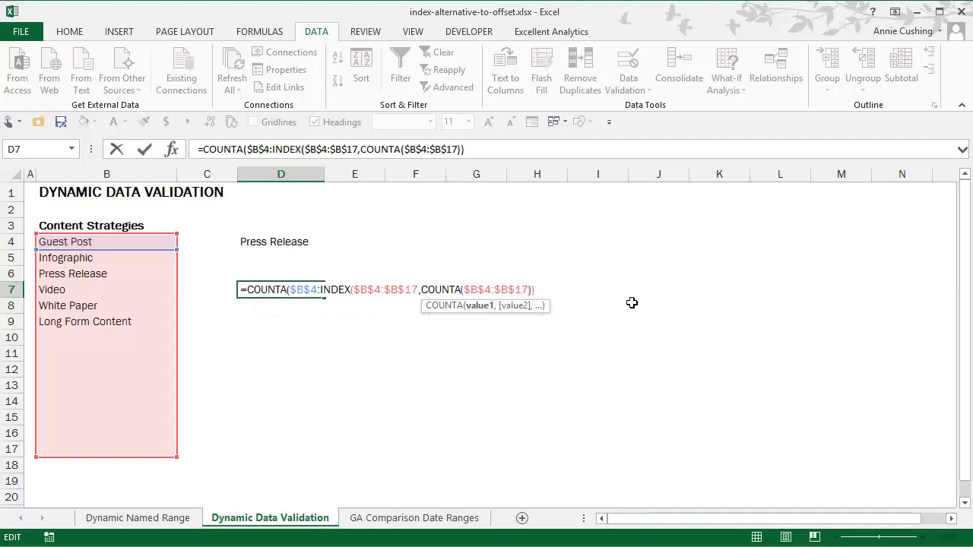
{"action": "key", "text": "Right"}
{"action": "key", "text": "Right"}
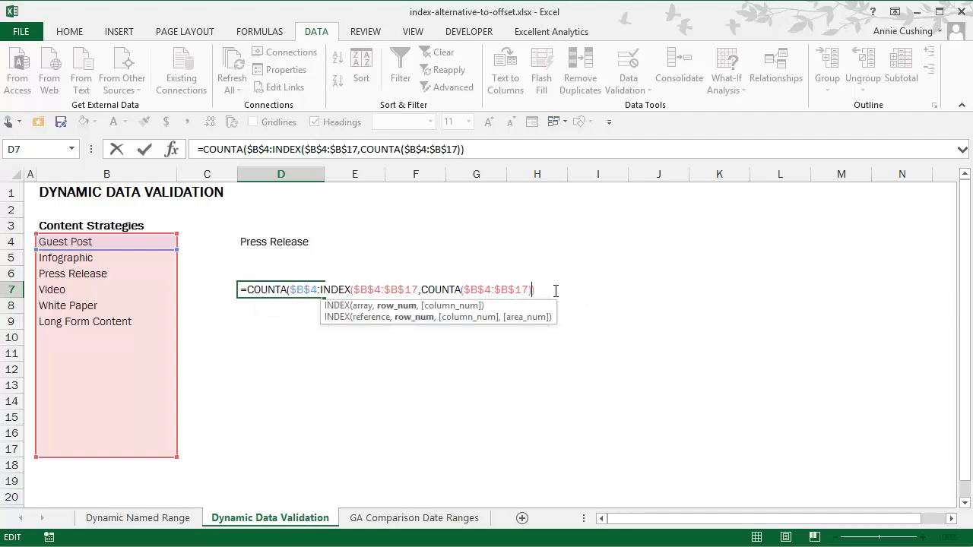
{"action": "key", "text": "Return"}
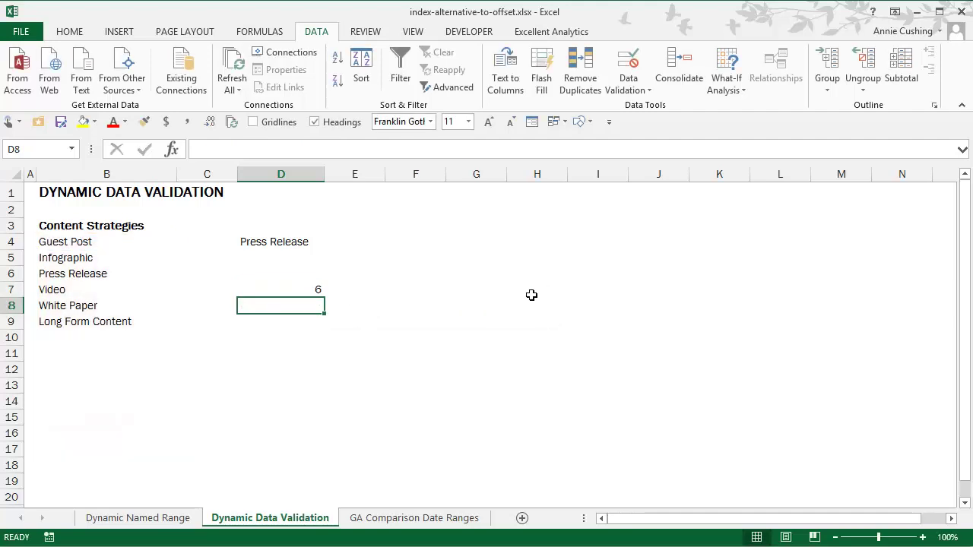
Step: Test the count in D7 by entering Test in B10 below the content strategies and clearing it again
{"action": "left_click", "coordinate": [57, 342]}
{"action": "type", "text": "Test"}
{"action": "key", "text": "Return"}
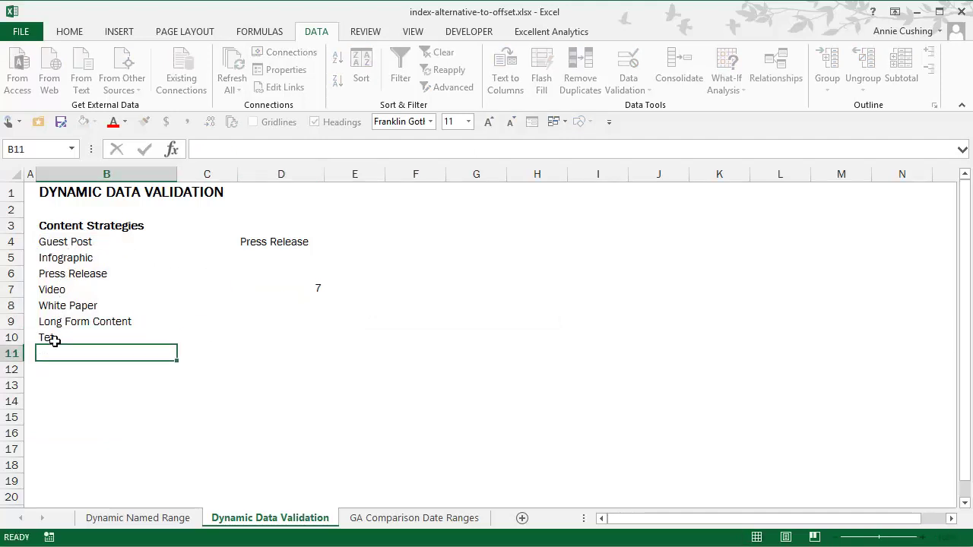
{"action": "left_click", "coordinate": [61, 342]}
{"action": "key", "text": "Delete"}
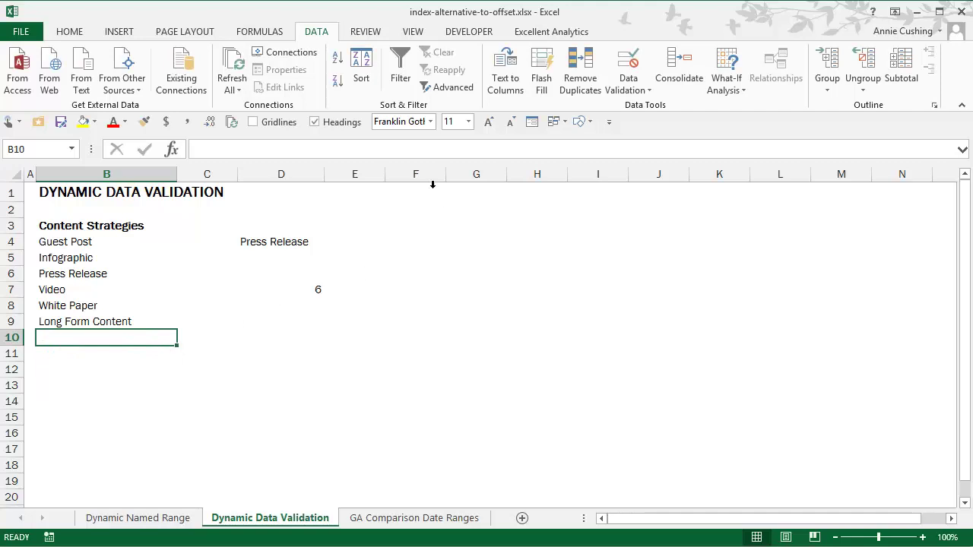
Step: Define the workbook-scoped name DV_Content_Strategies referring to the copied formula =$B$4:INDEX($B$4:$B$17,COUNTA($B$4:$B$17))
{"action": "left_click", "coordinate": [260, 32]}
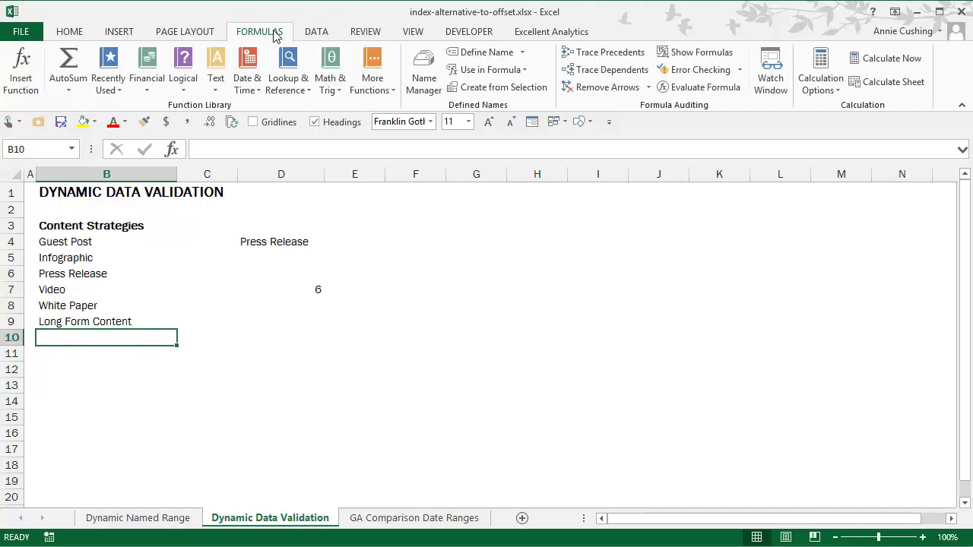
{"action": "left_click", "coordinate": [486, 52]}
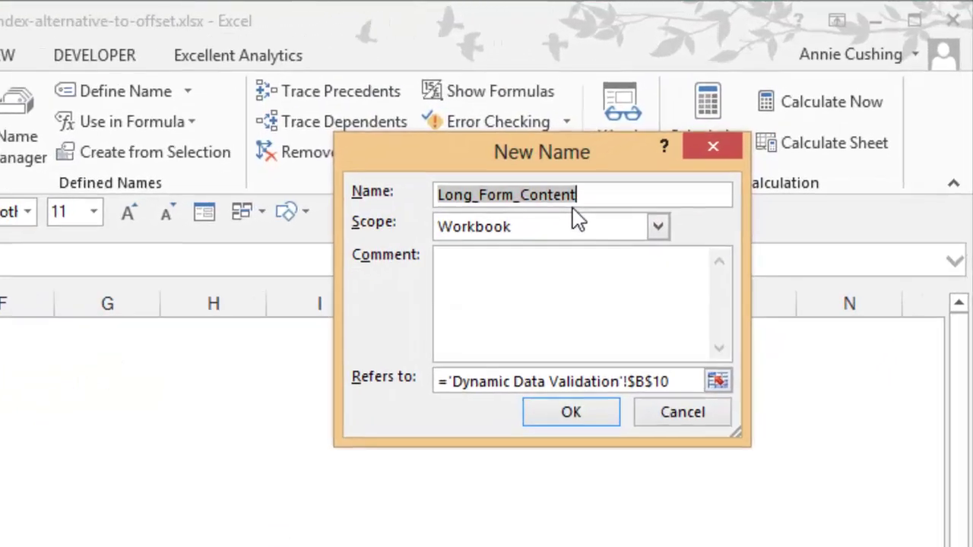
{"action": "left_click", "coordinate": [749, 115]}
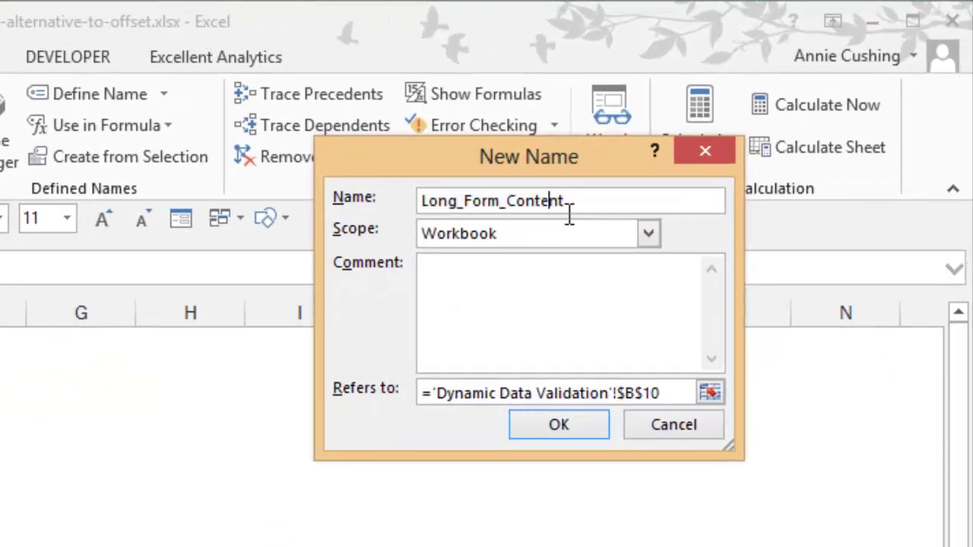
{"action": "left_click_drag", "start_coordinate": [596, 209], "coordinate": [284, 196]}
{"action": "type", "text": "DV"}
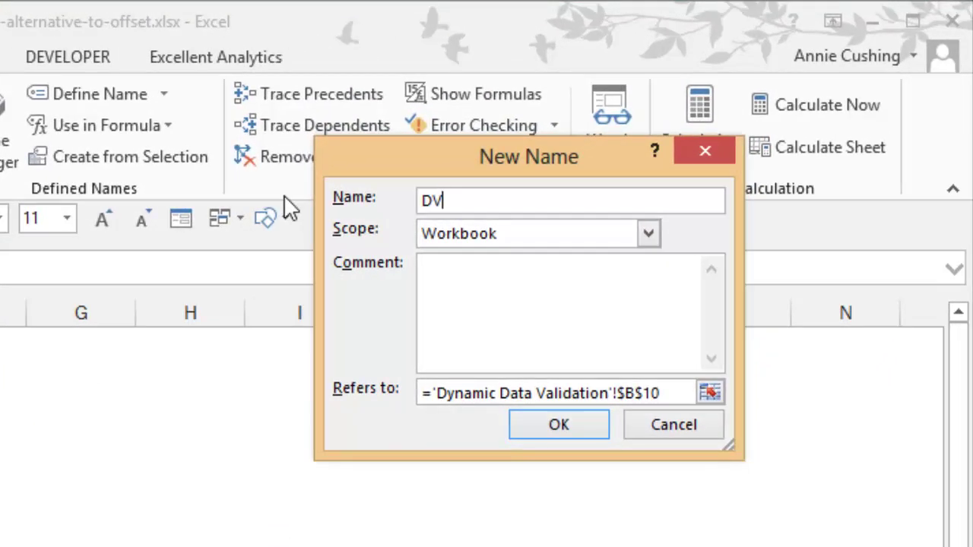
{"action": "type", "text": "_Content"}
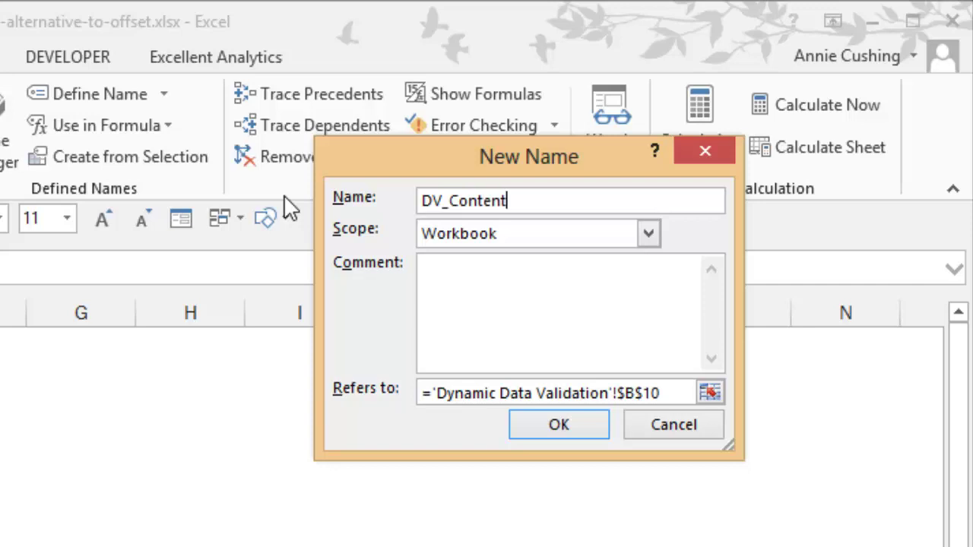
{"action": "type", "text": "_Strategies"}
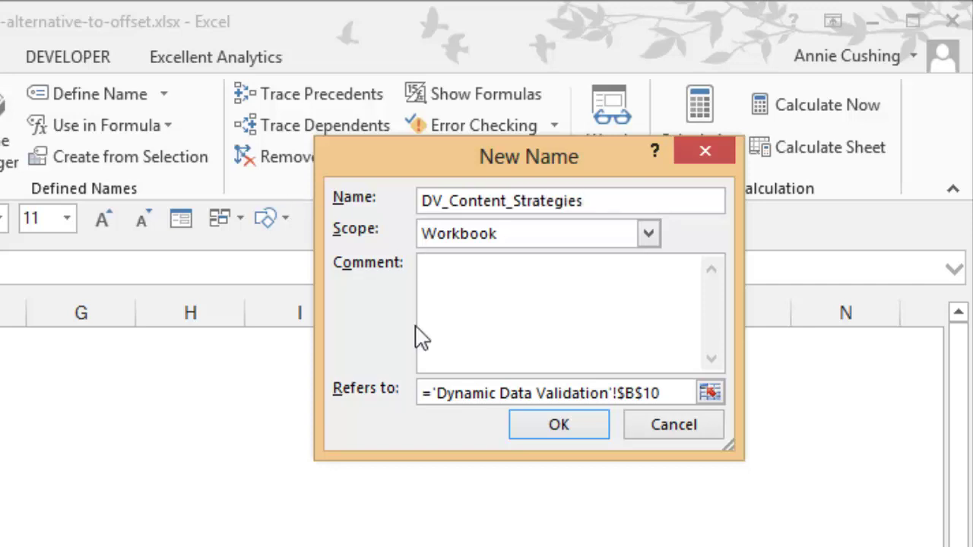
{"action": "left_click", "coordinate": [434, 399]}
{"action": "key", "text": "ctrl+v"}
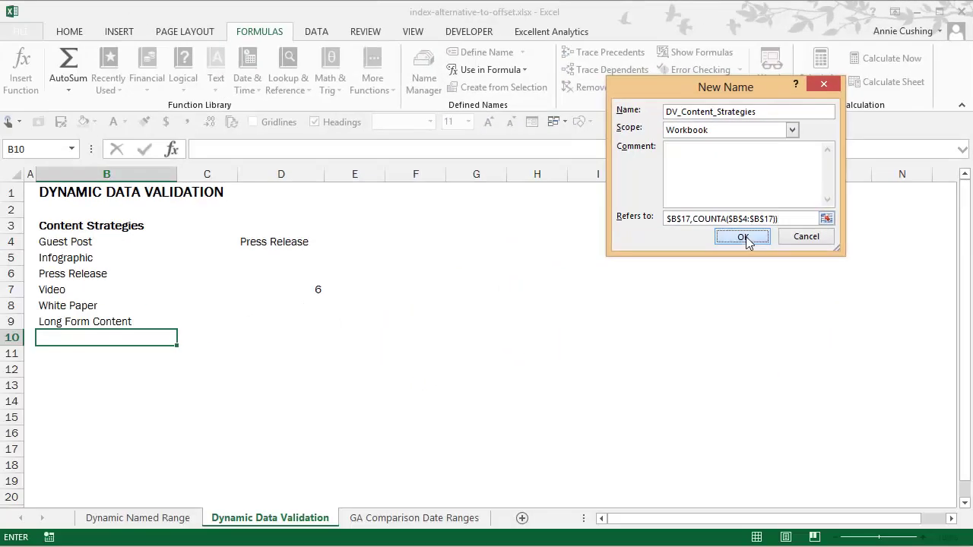
{"action": "left_click", "coordinate": [743, 237]}
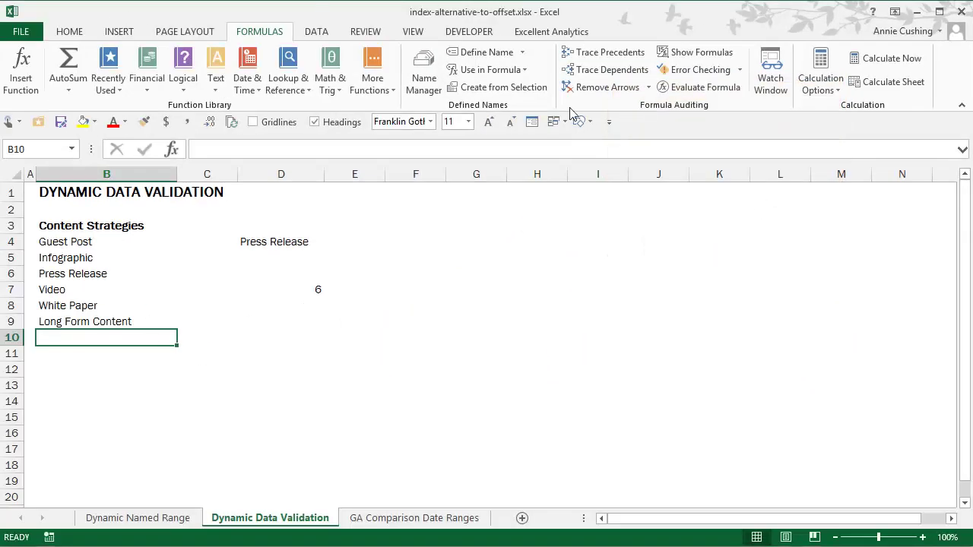
Step: Check in the Name Manager which cells DV_Content_Strategies refers to, and close it
{"action": "left_click", "coordinate": [434, 80]}
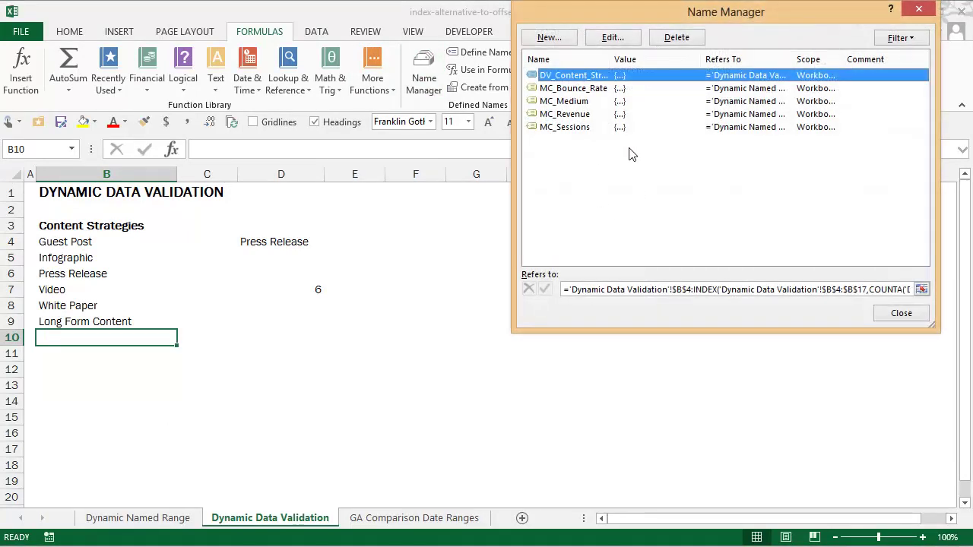
{"action": "left_click", "coordinate": [643, 295]}
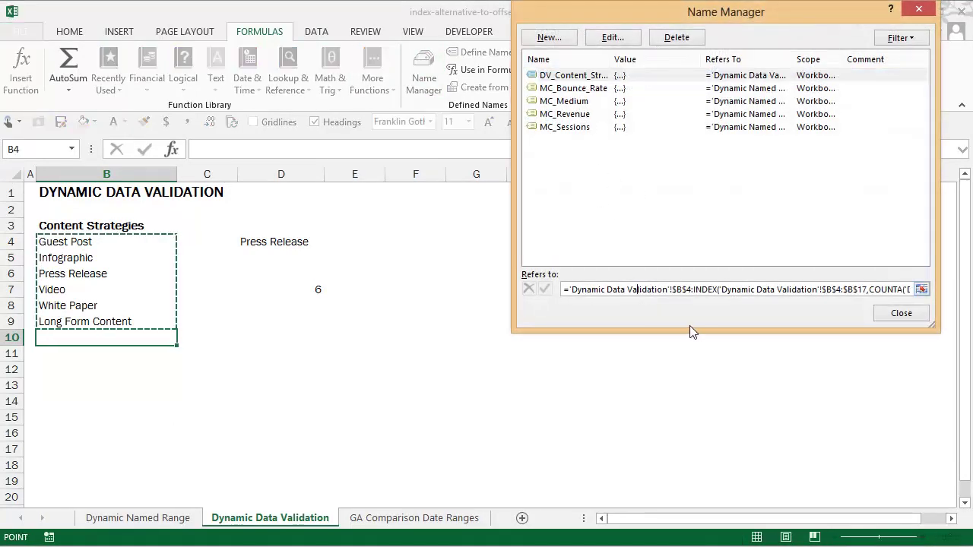
{"action": "left_click", "coordinate": [913, 316]}
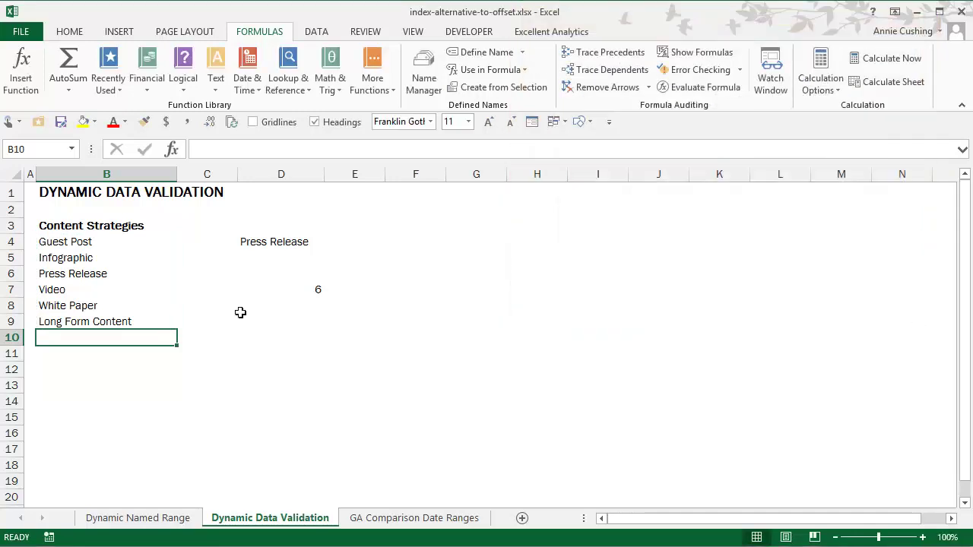
Step: Test the DV_Content_Strategies range by entering Test in B10, checking the name's reference in the Name Manager, and clearing B10 again
{"action": "type", "text": "Test"}
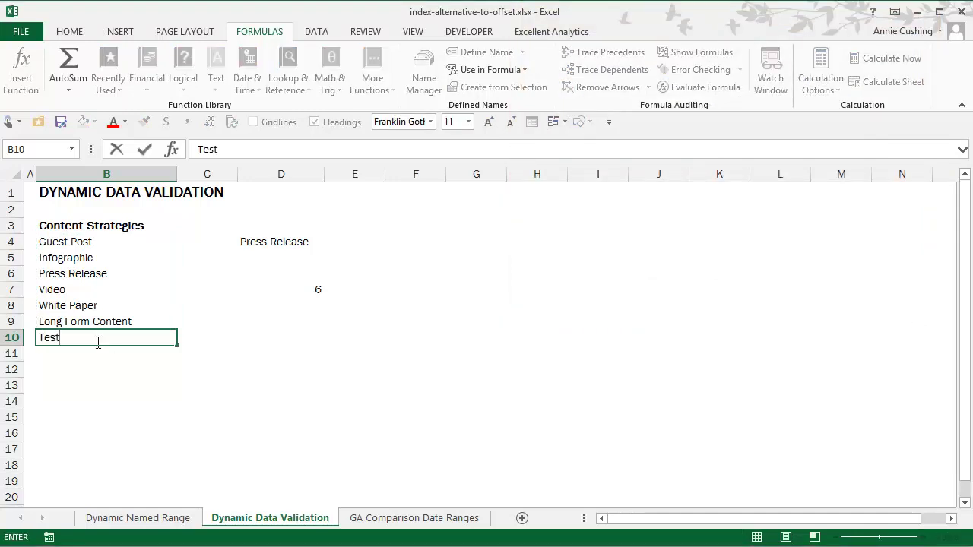
{"action": "key", "text": "Return"}
{"action": "key", "text": "Return"}
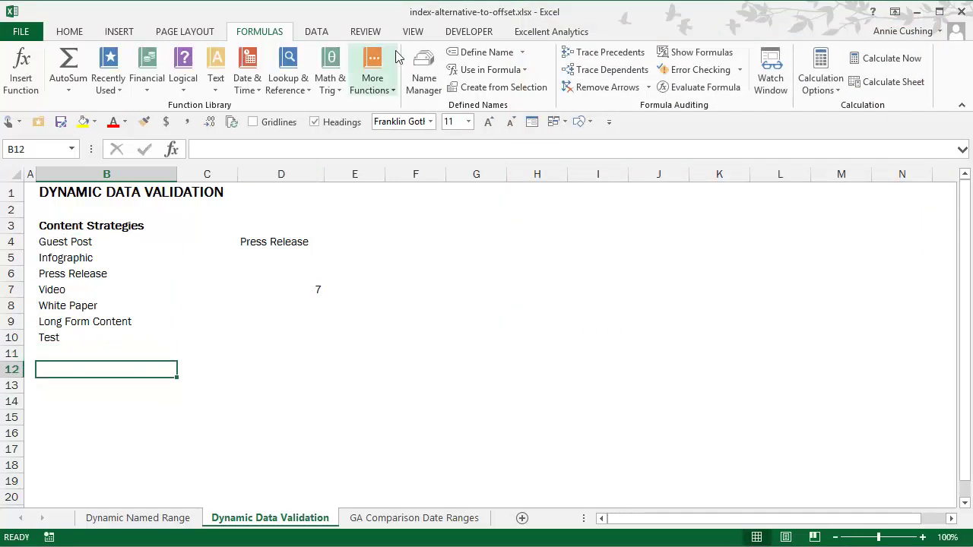
{"action": "left_click", "coordinate": [426, 82]}
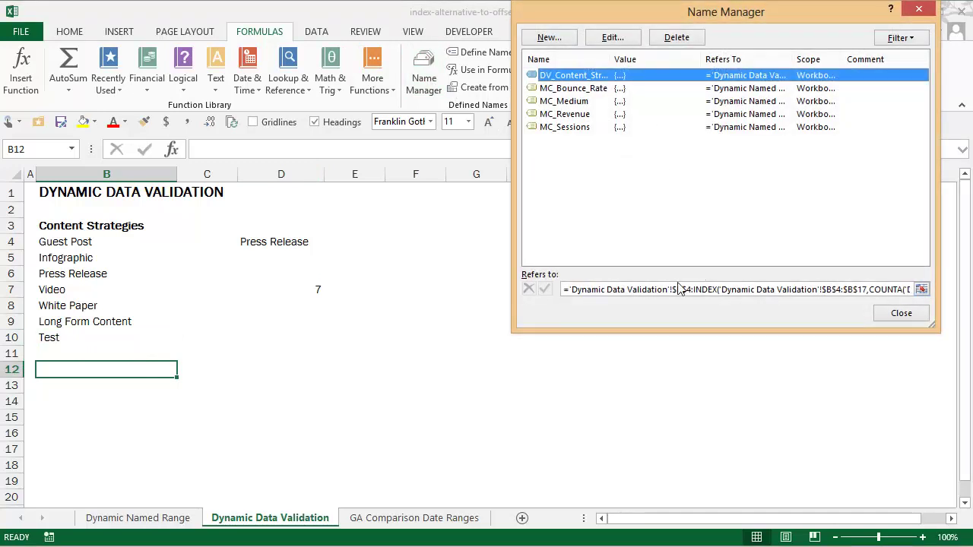
{"action": "left_click", "coordinate": [681, 290]}
{"action": "left_click", "coordinate": [912, 314]}
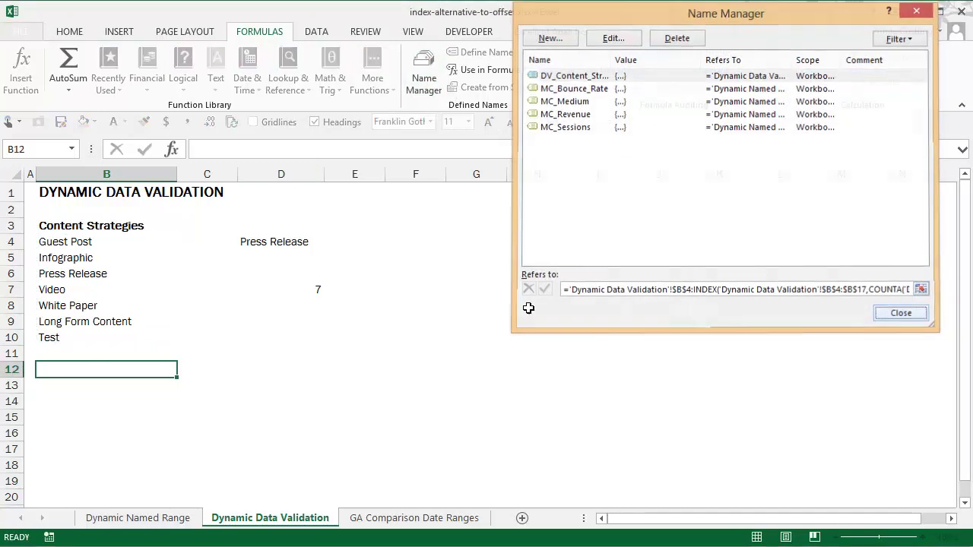
{"action": "left_click", "coordinate": [70, 343]}
{"action": "key", "text": "Delete"}
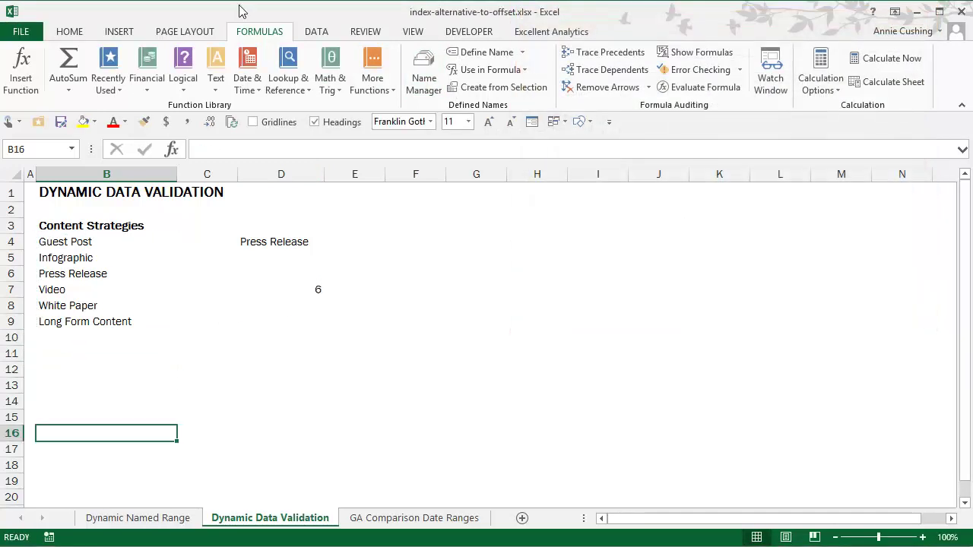
Step: Replace the source of D4's data validation list with the defined name DV_Content_Strategies
{"action": "left_click", "coordinate": [283, 245]}
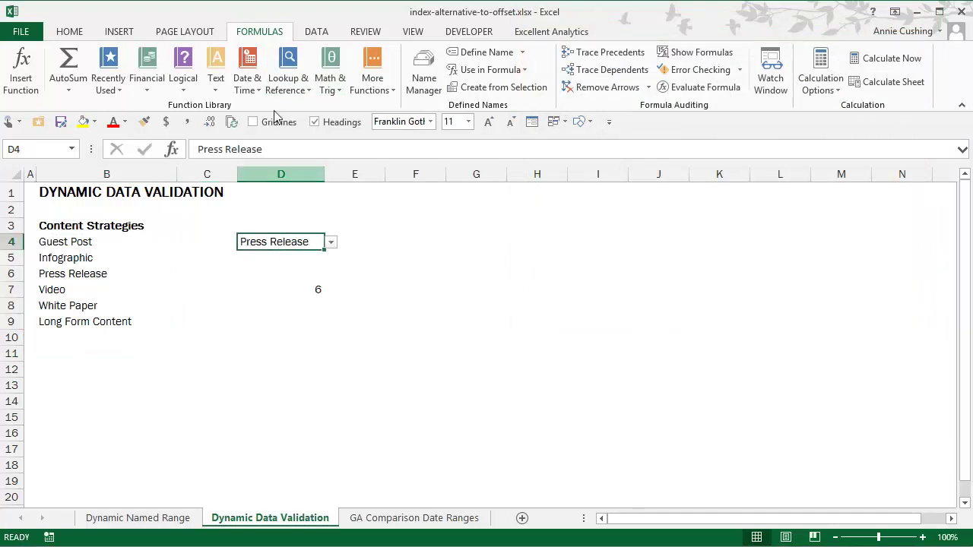
{"action": "left_click", "coordinate": [318, 32]}
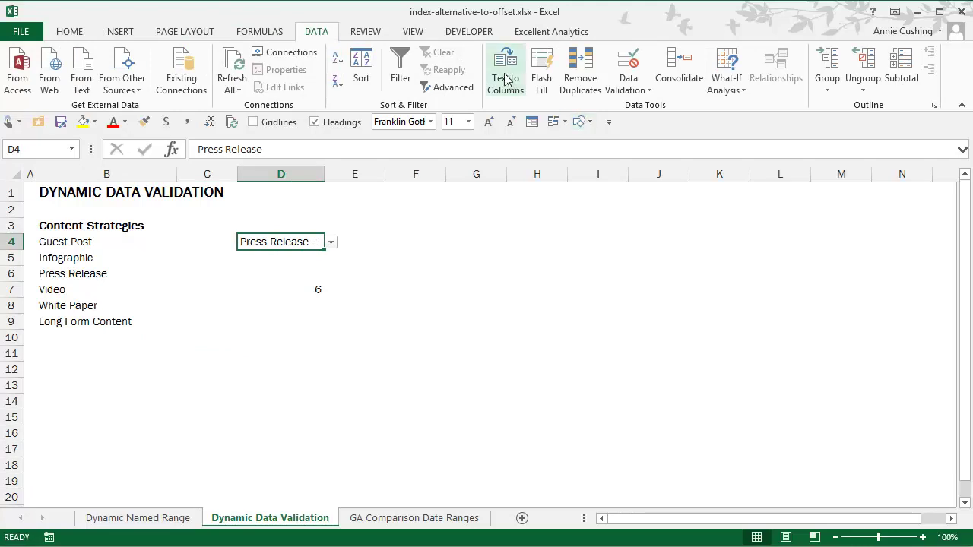
{"action": "left_click", "coordinate": [627, 62]}
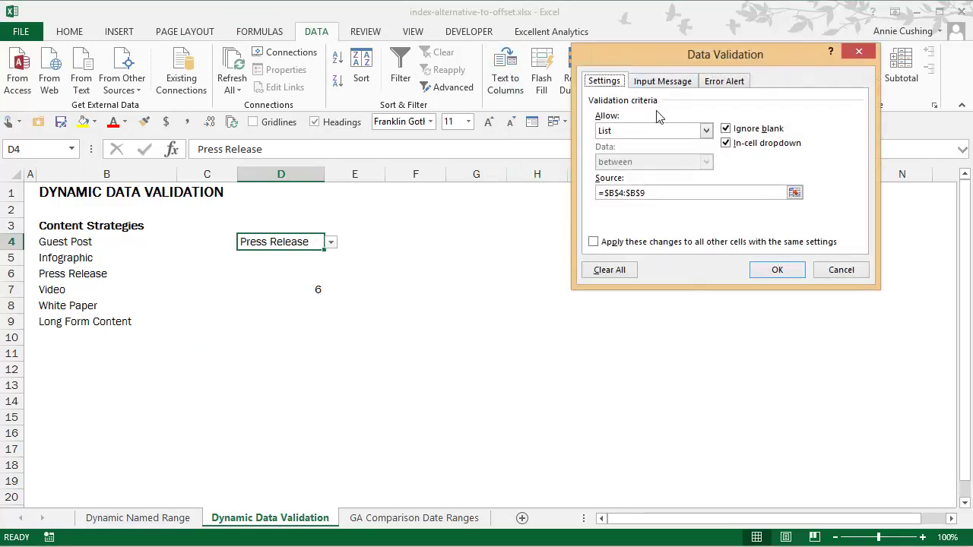
{"action": "triple_click", "coordinate": [612, 194]}
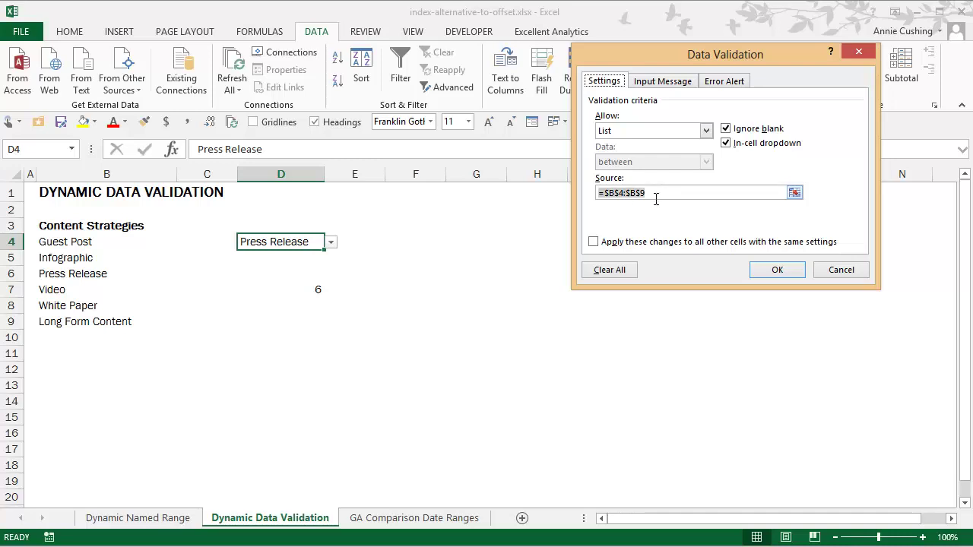
{"action": "key", "text": "ctrl+v"}
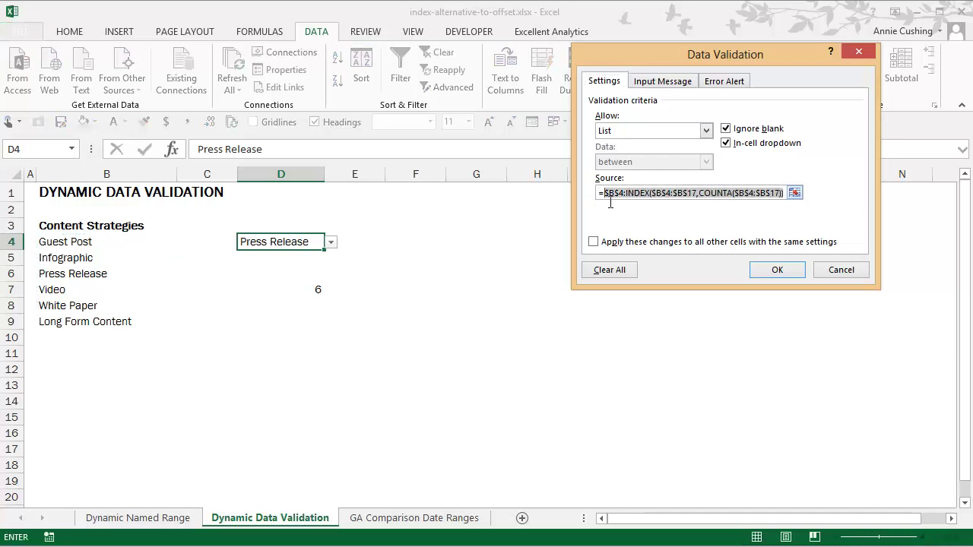
{"action": "type", "text": "D"}
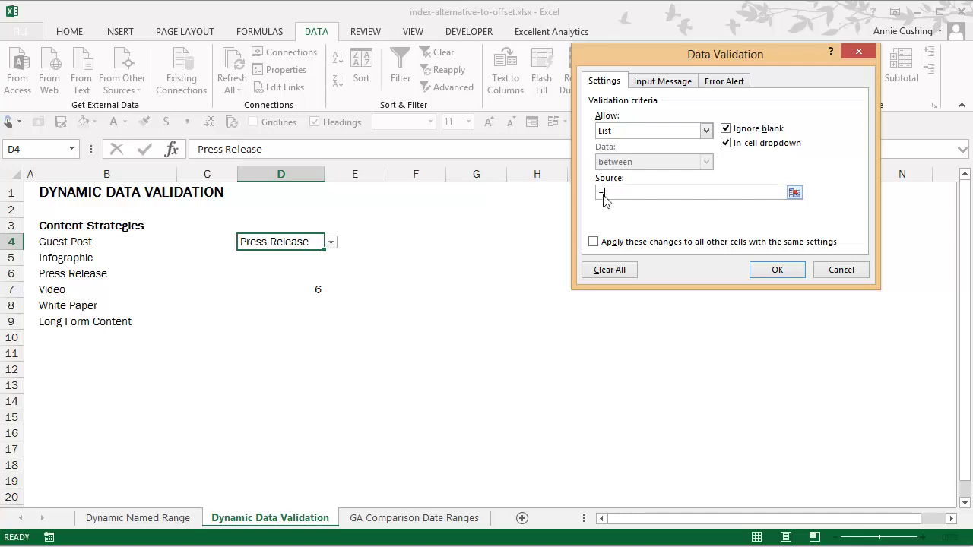
{"action": "key", "text": "F3"}
{"action": "double_click", "coordinate": [661, 135]}
{"action": "left_click", "coordinate": [777, 270]}
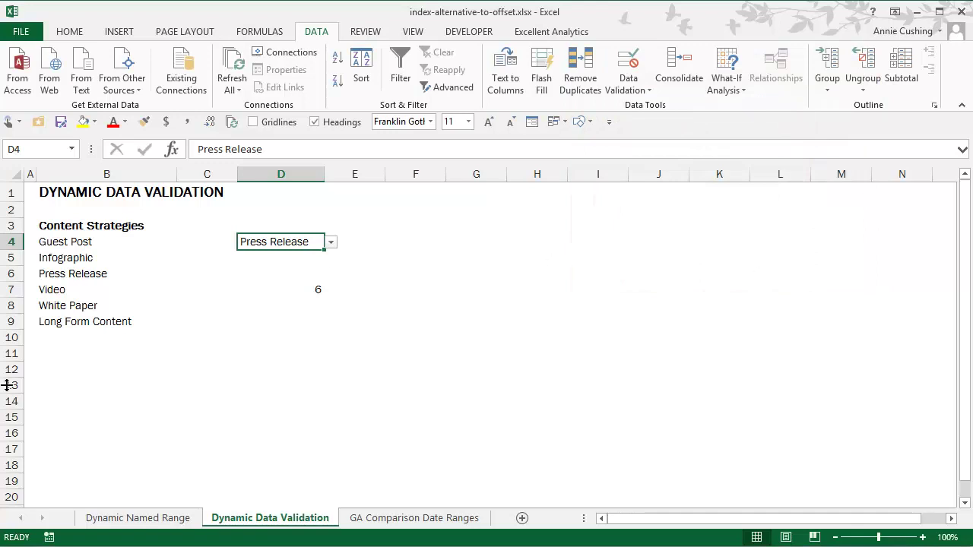
Step: Enter Test in B10 below the content strategies and check the choices offered by the D4 dropdown
{"action": "left_click", "coordinate": [53, 344]}
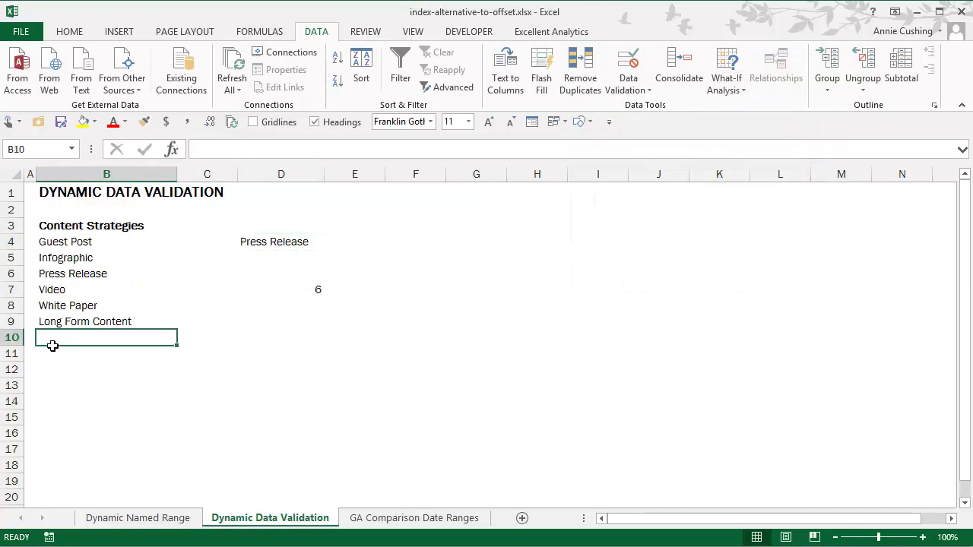
{"action": "type", "text": "Test"}
{"action": "key", "text": "Return"}
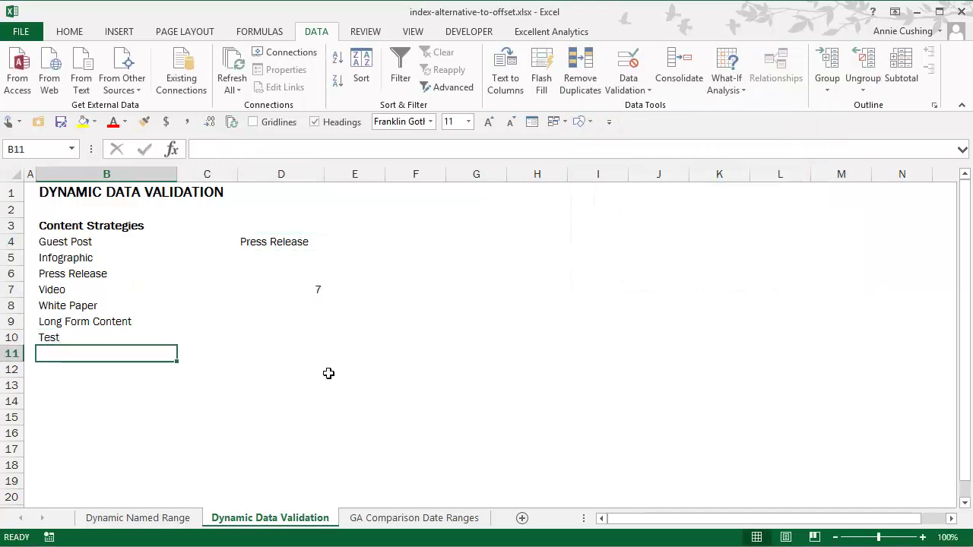
{"action": "left_click", "coordinate": [303, 246]}
{"action": "left_click", "coordinate": [331, 243]}
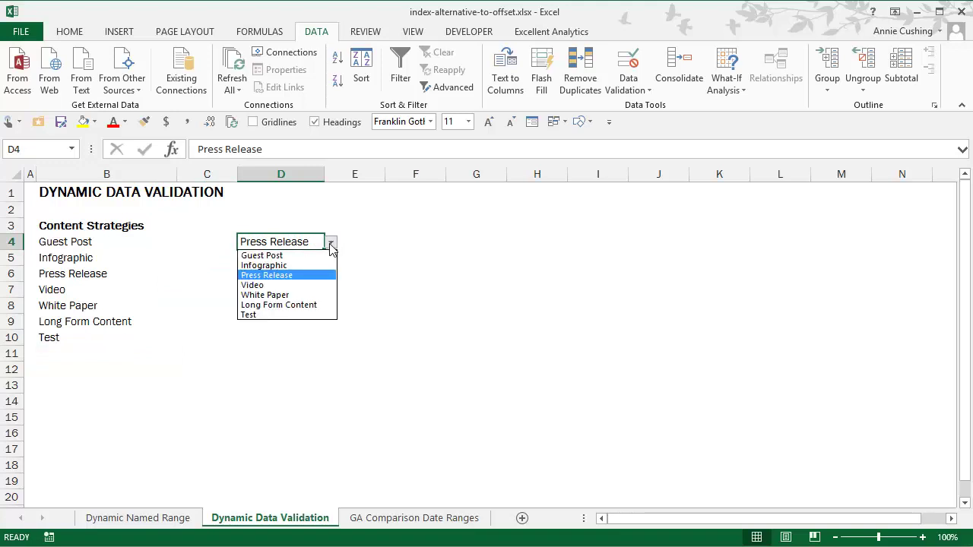
Step: Add Moar Blog Posts! in B11 and check the D4 dropdown choices again
{"action": "left_click", "coordinate": [60, 357]}
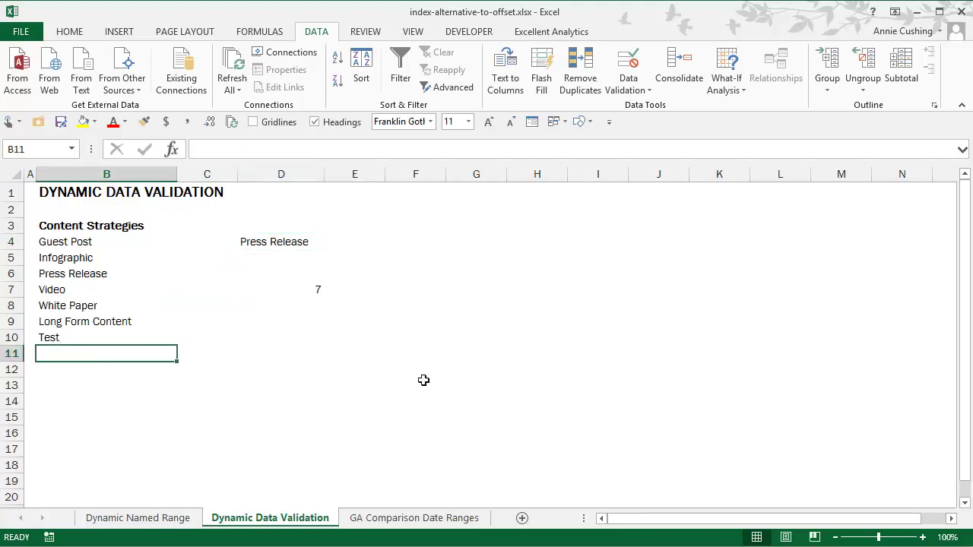
{"action": "type", "text": "Moar"}
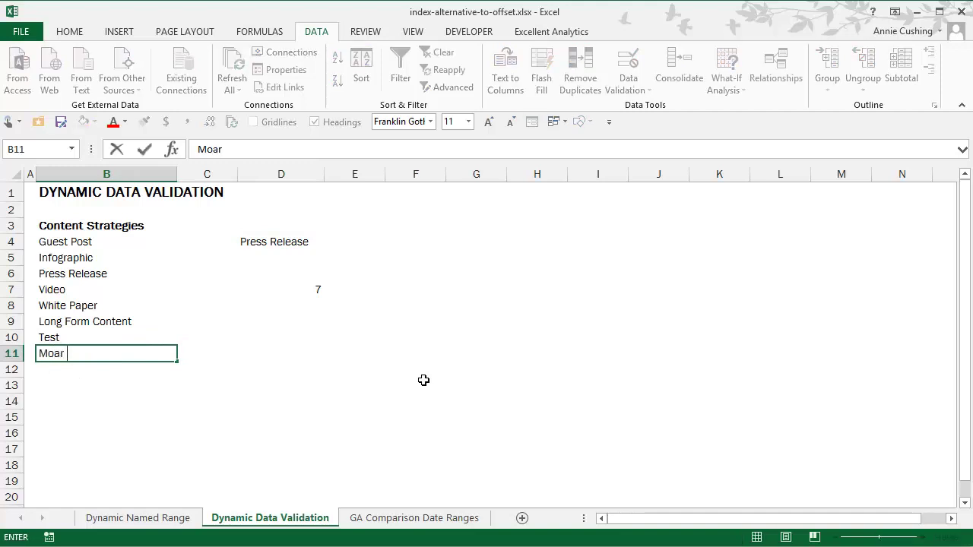
{"action": "type", "text": " Blog Posts!"}
{"action": "key", "text": "Return"}
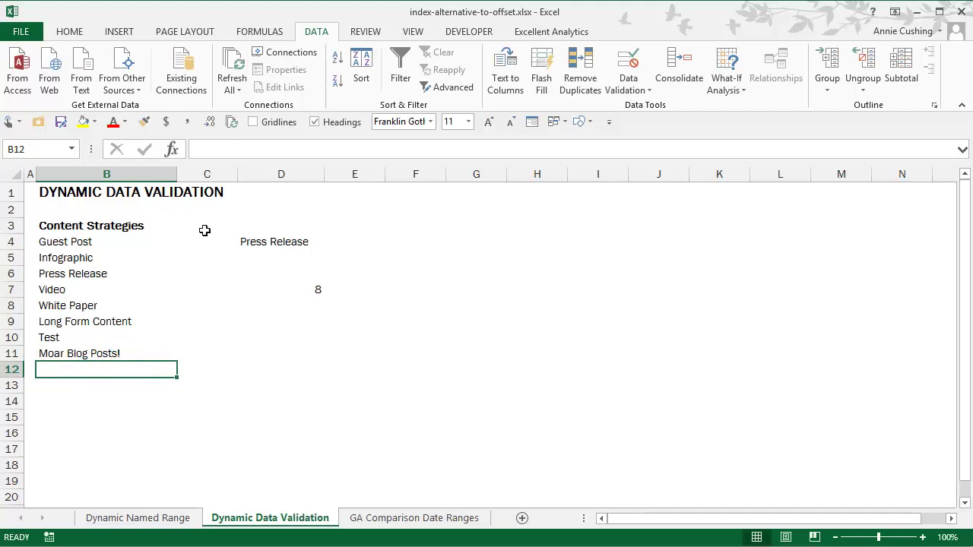
{"action": "left_click", "coordinate": [283, 249]}
{"action": "left_click", "coordinate": [331, 242]}
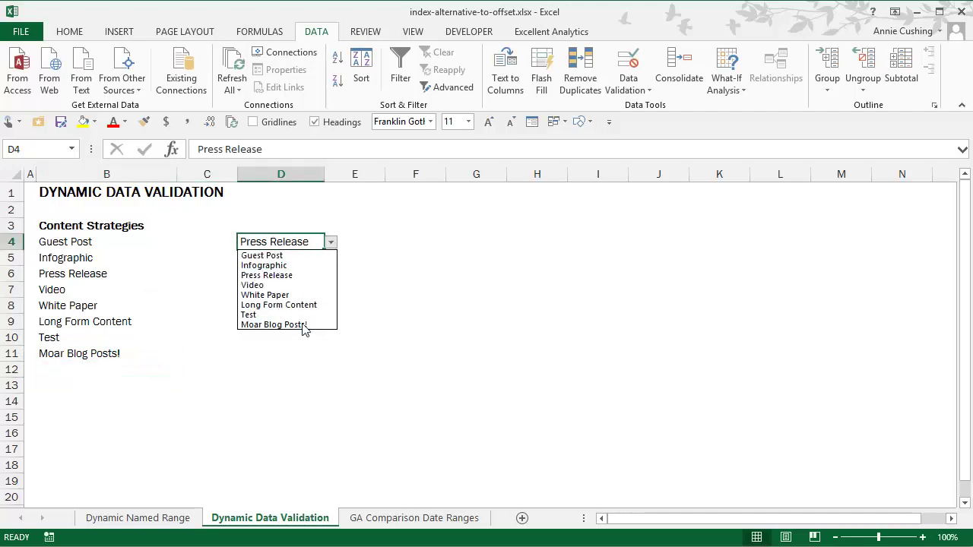
Step: Clear the two test entries in B10:B11
{"action": "left_click", "coordinate": [61, 340]}
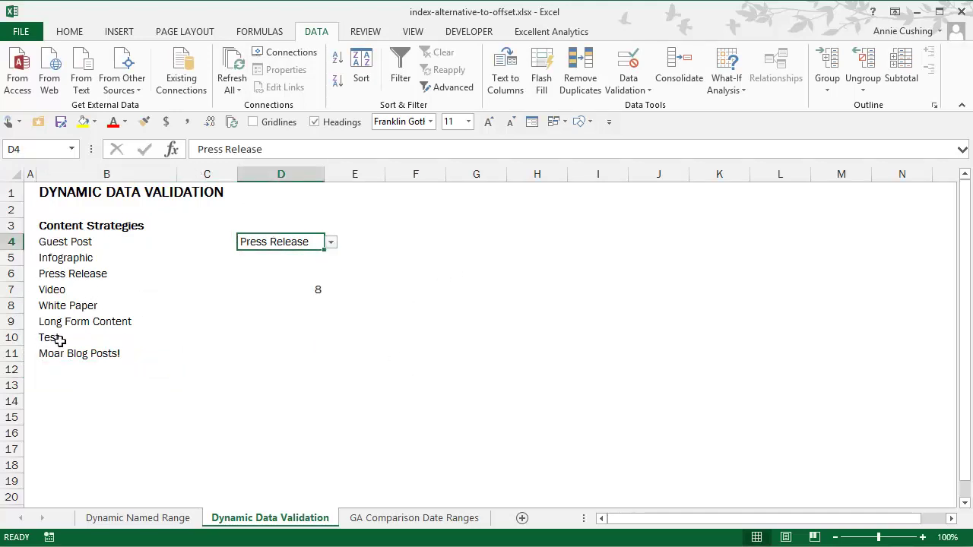
{"action": "mouse_move", "coordinate": [61, 340]}
{"action": "left_mouse_down"}
{"action": "mouse_move", "coordinate": [61, 373]}
{"action": "mouse_move", "coordinate": [63, 358]}
{"action": "left_mouse_up"}
{"action": "key", "text": "Delete"}
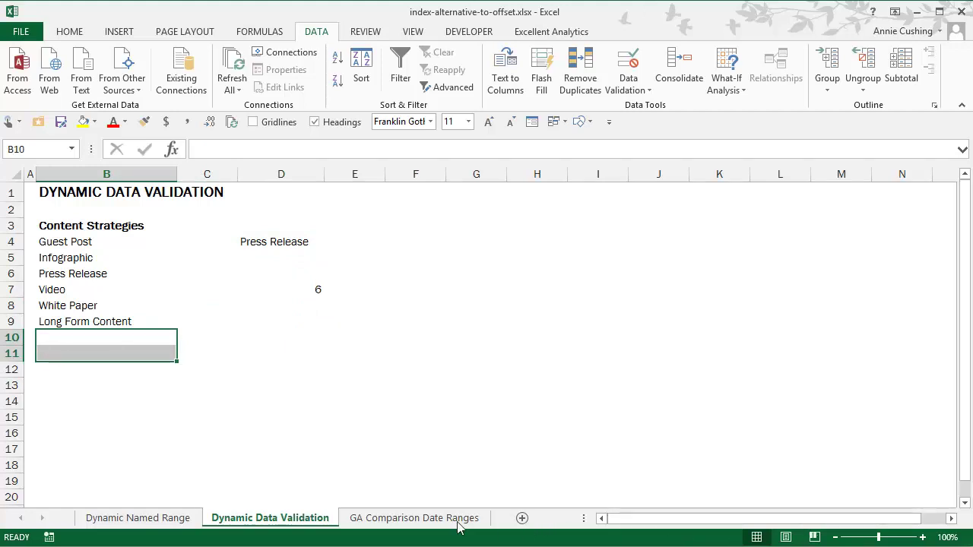
Step: Open the GA Comparison Date Ranges sheet and examine its source data, the medium comparison table and the column chart
{"action": "left_click", "coordinate": [409, 524]}
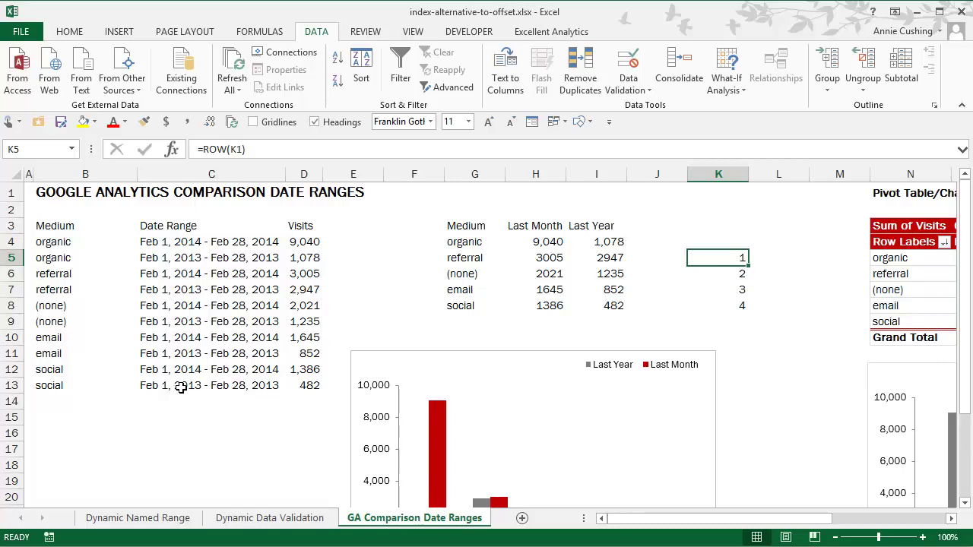
{"action": "scroll", "coordinate": [509, 362], "scroll_direction": "down", "scroll_amount": 1}
{"action": "scroll", "coordinate": [521, 342], "scroll_direction": "up", "scroll_amount": 1}
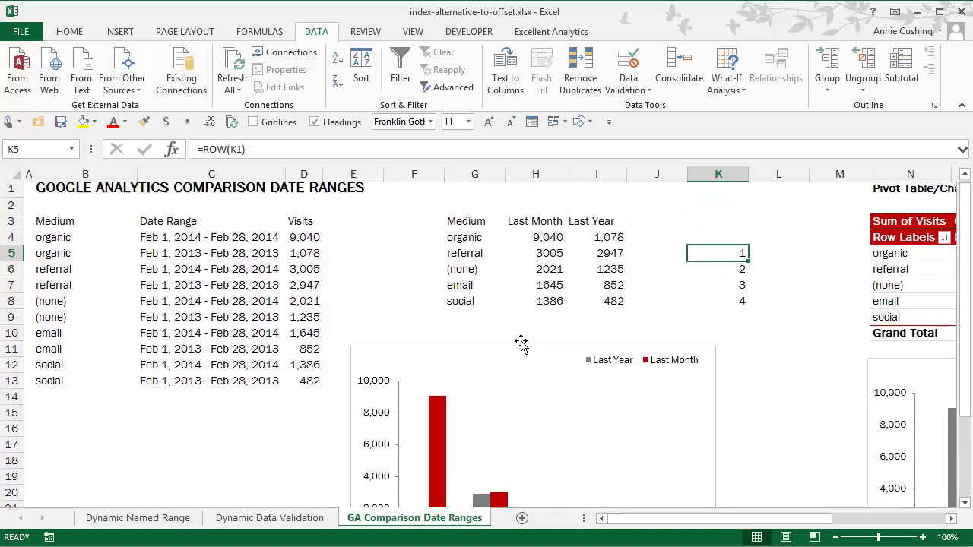
{"action": "scroll", "coordinate": [504, 424], "scroll_direction": "down", "scroll_amount": 1}
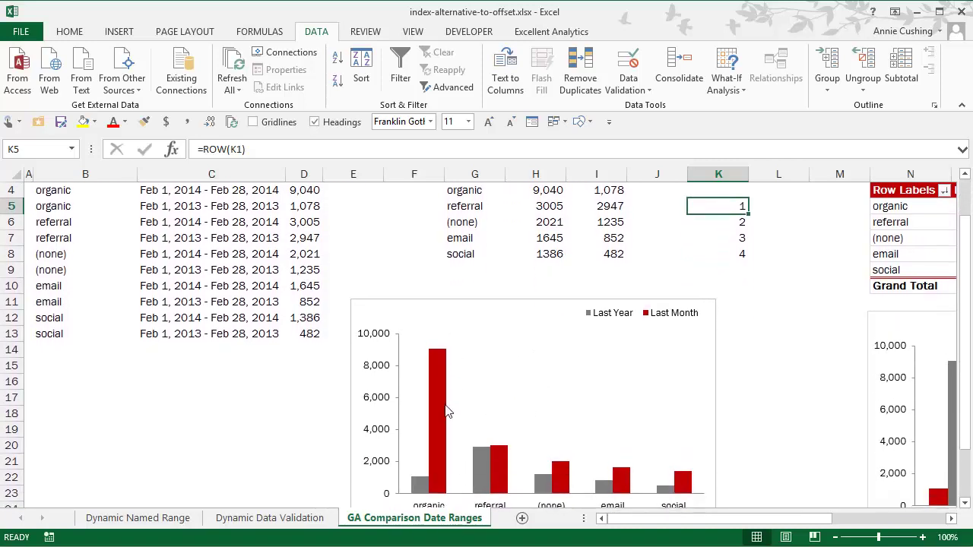
{"action": "scroll", "coordinate": [463, 424], "scroll_direction": "up", "scroll_amount": 1}
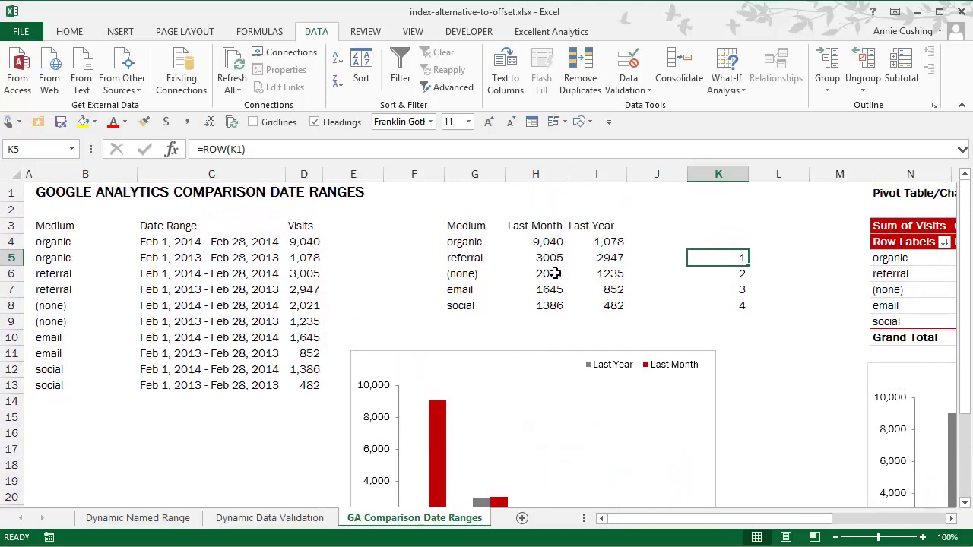
{"action": "scroll", "coordinate": [617, 354], "scroll_direction": "down", "scroll_amount": 2}
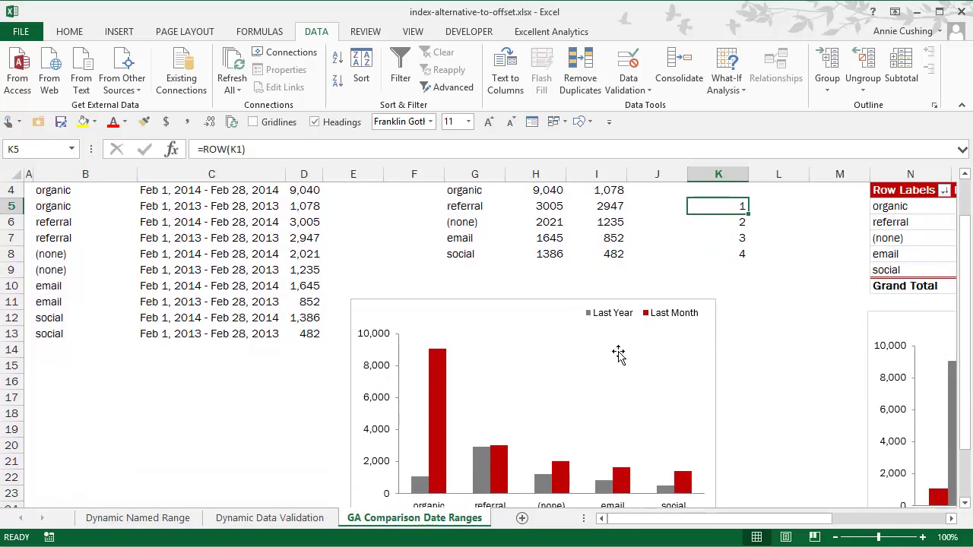
{"action": "mouse_move", "coordinate": [430, 414]}
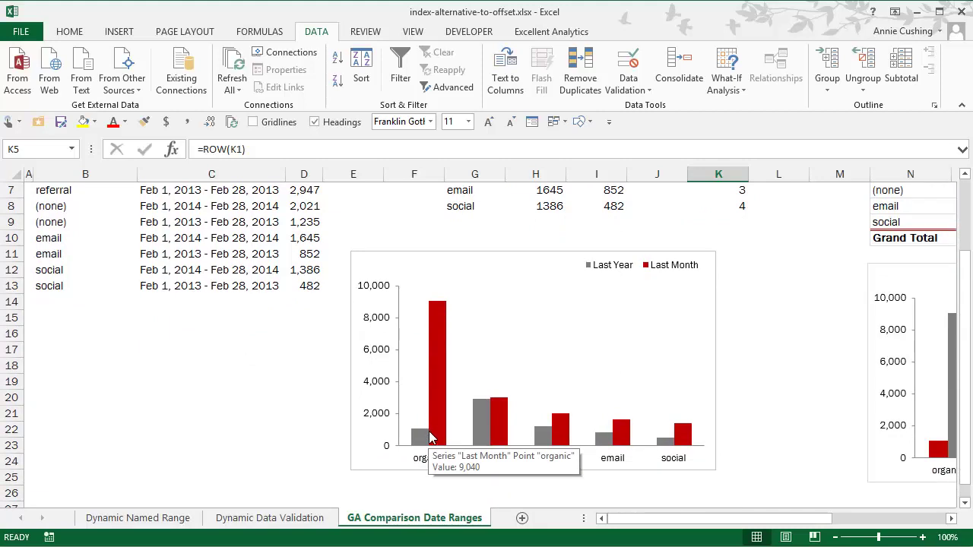
{"action": "scroll", "coordinate": [535, 282], "scroll_direction": "up", "scroll_amount": 2}
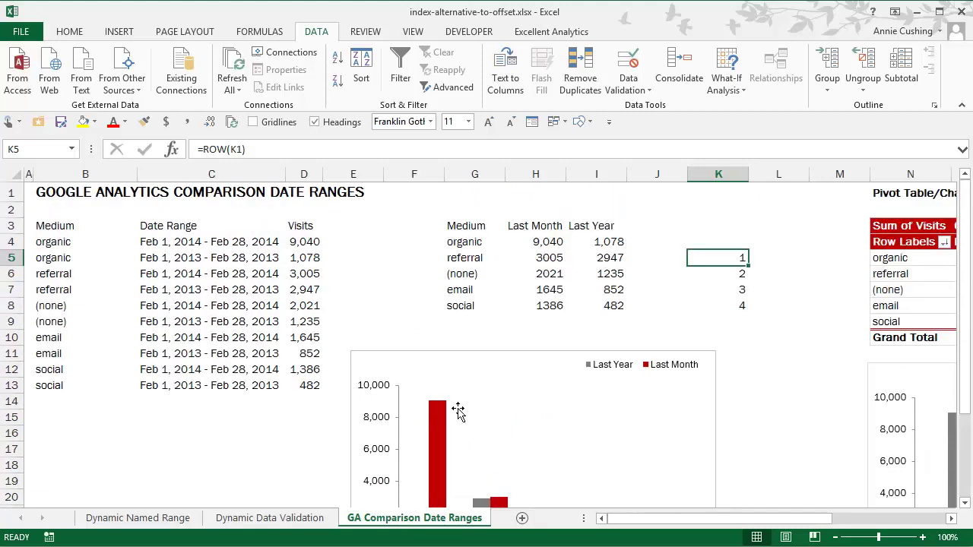
{"action": "scroll", "coordinate": [458, 411], "scroll_direction": "down", "scroll_amount": 1}
{"action": "scroll", "coordinate": [513, 400], "scroll_direction": "up", "scroll_amount": 1}
Step: Clear the comparison table values in G4:I8 and enter =B4 in G4 as the first medium
{"action": "left_click_drag", "start_coordinate": [470, 245], "coordinate": [627, 310]}
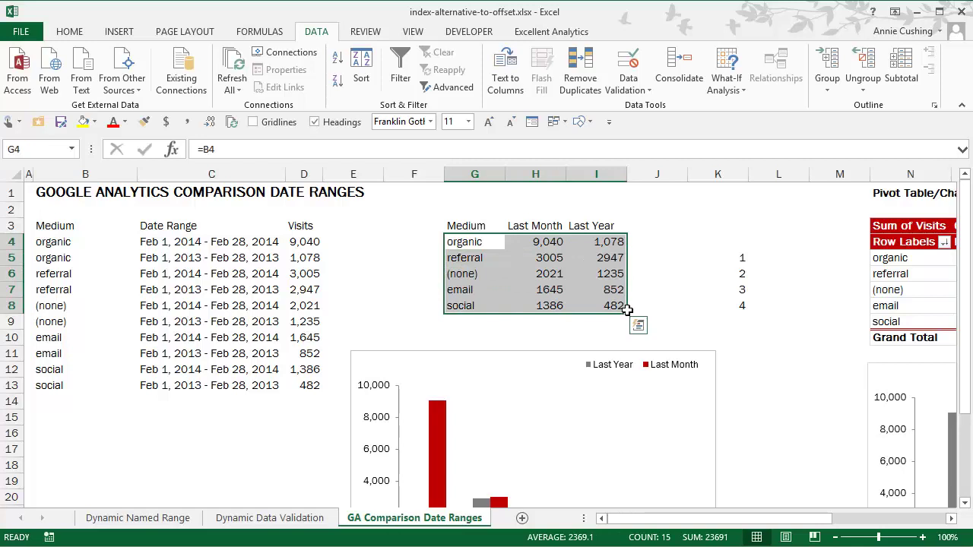
{"action": "key", "text": "Delete"}
{"action": "left_click", "coordinate": [464, 245]}
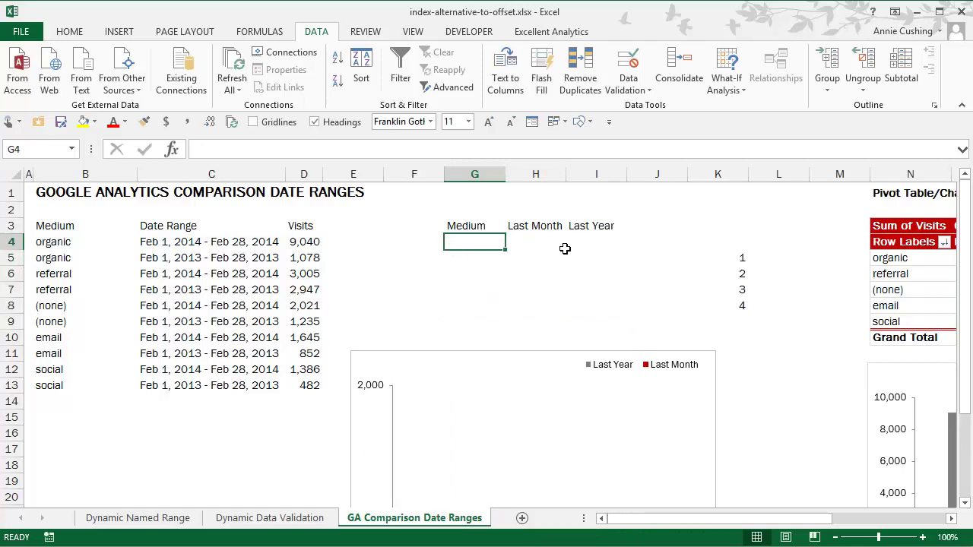
{"action": "type", "text": "="}
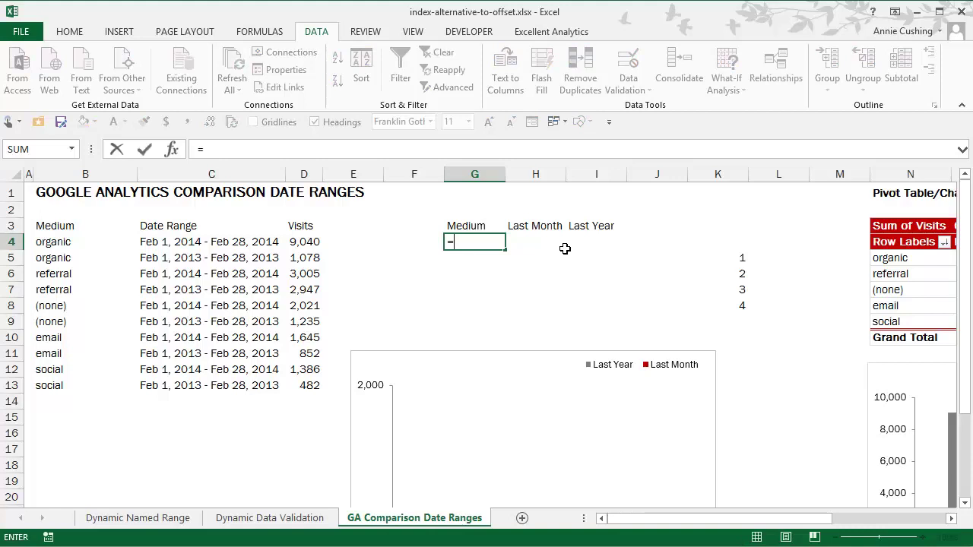
{"action": "left_click", "coordinate": [68, 245]}
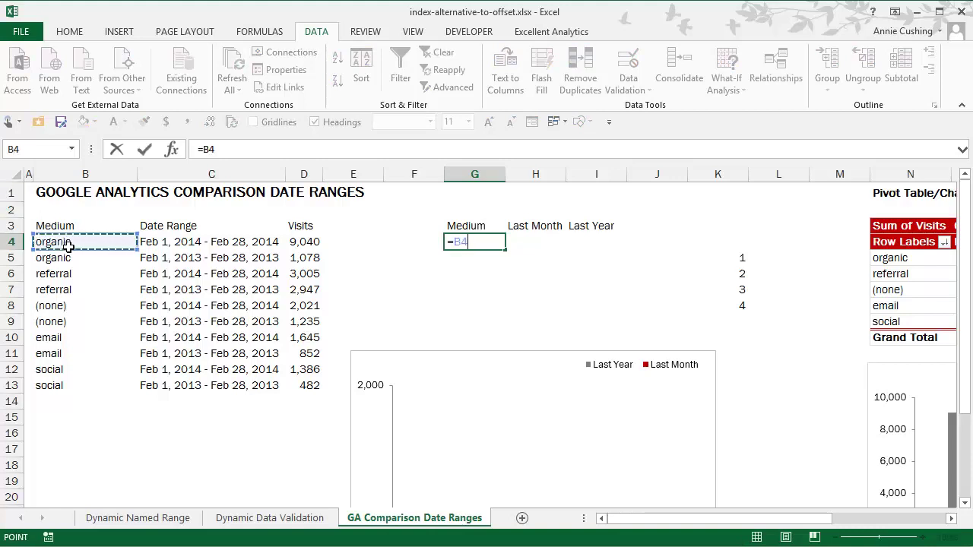
{"action": "key", "text": "Return"}
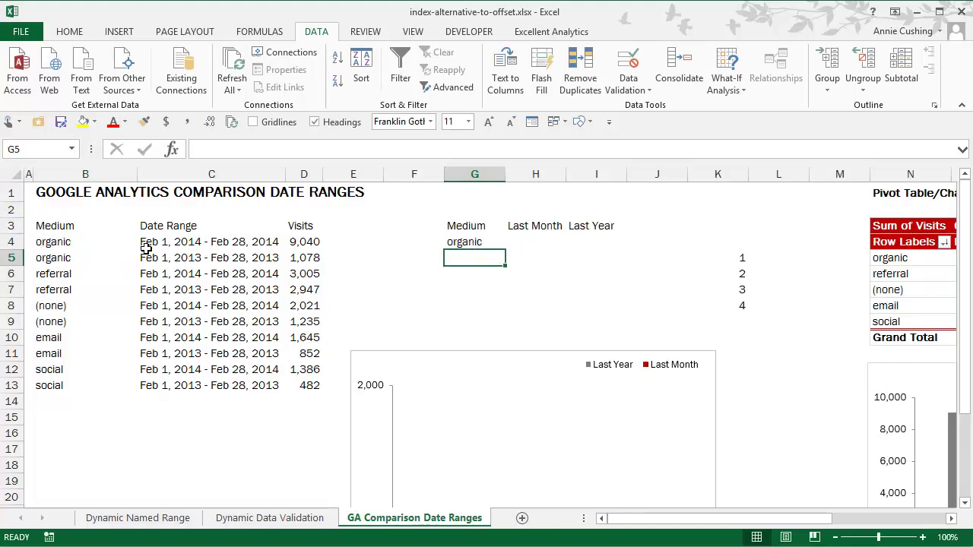
Step: Link the organic visits into the comparison table with =D4 in H4 for Last Month and =D5 in I4 for Last Year
{"action": "key", "text": "Up"}
{"action": "key", "text": "Right"}
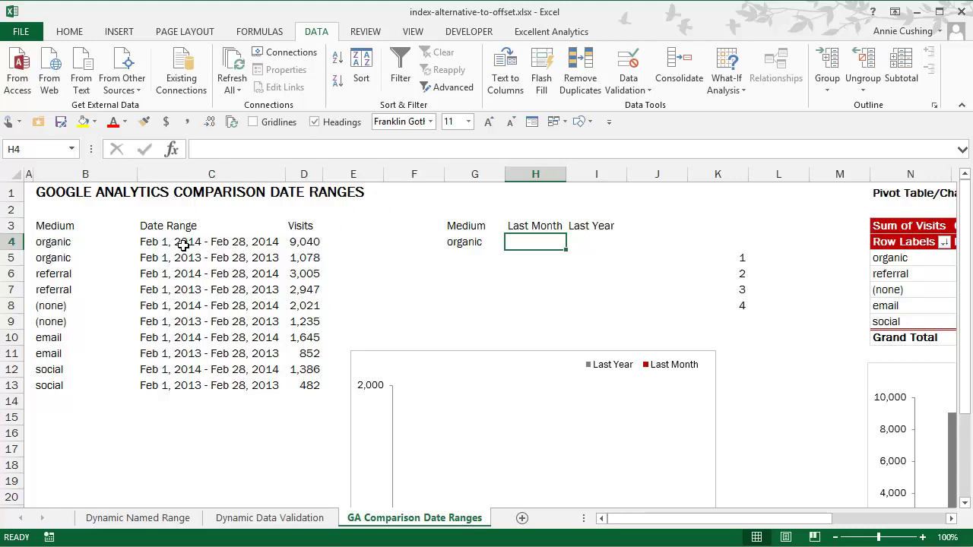
{"action": "type", "text": "="}
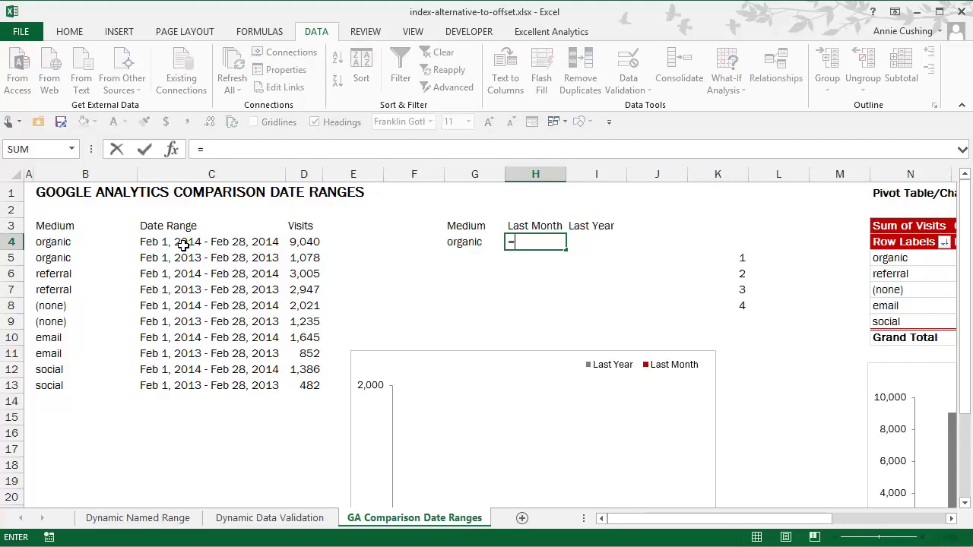
{"action": "left_click", "coordinate": [304, 242]}
{"action": "key", "text": "Return"}
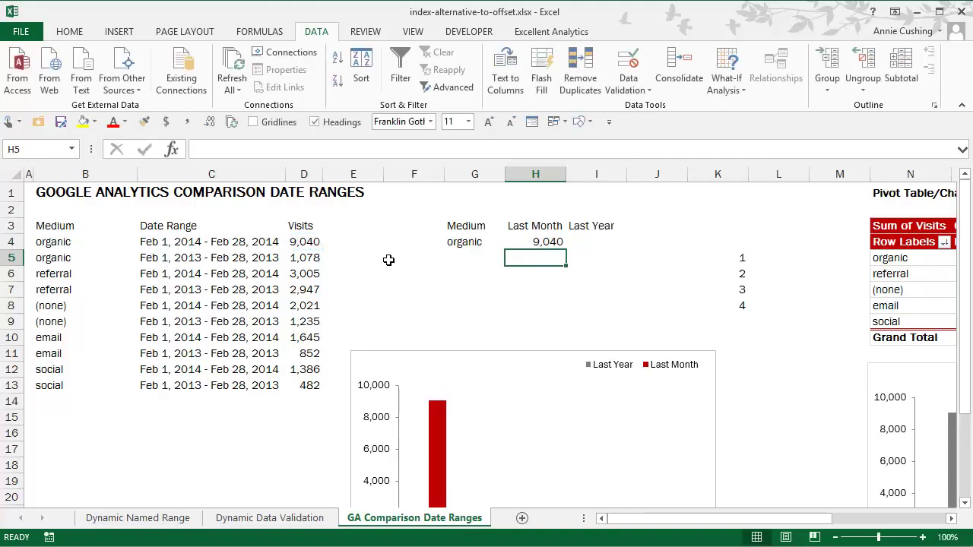
{"action": "left_click", "coordinate": [595, 245]}
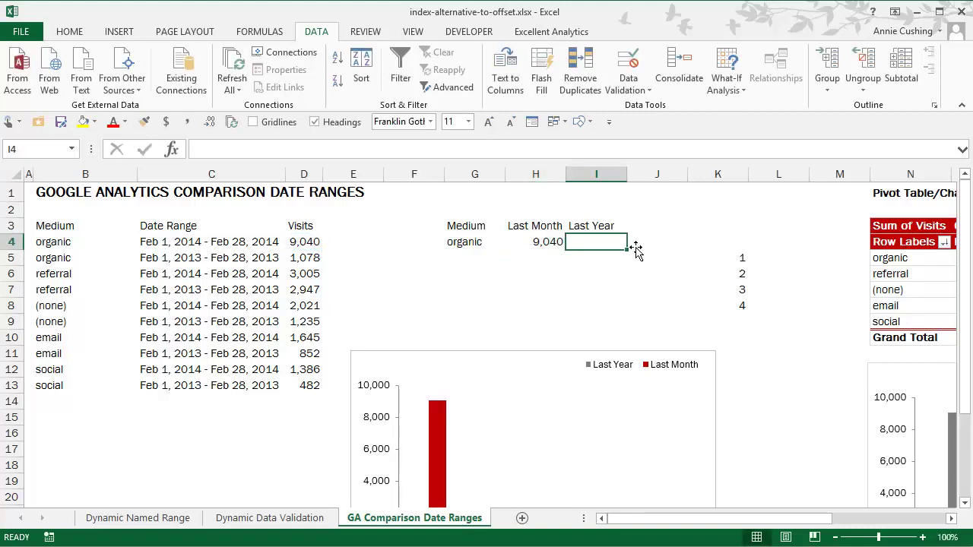
{"action": "type", "text": "="}
{"action": "left_click", "coordinate": [313, 262]}
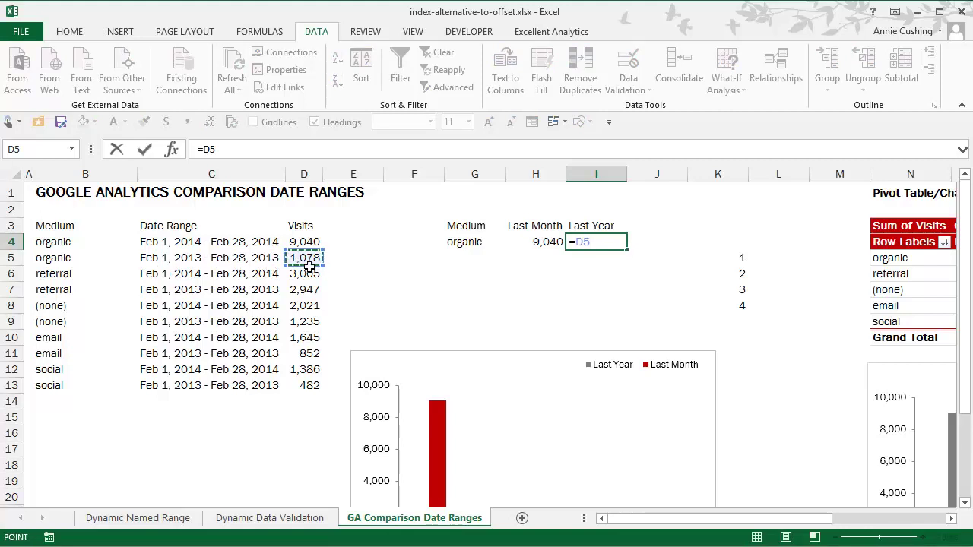
{"action": "key", "text": "Return"}
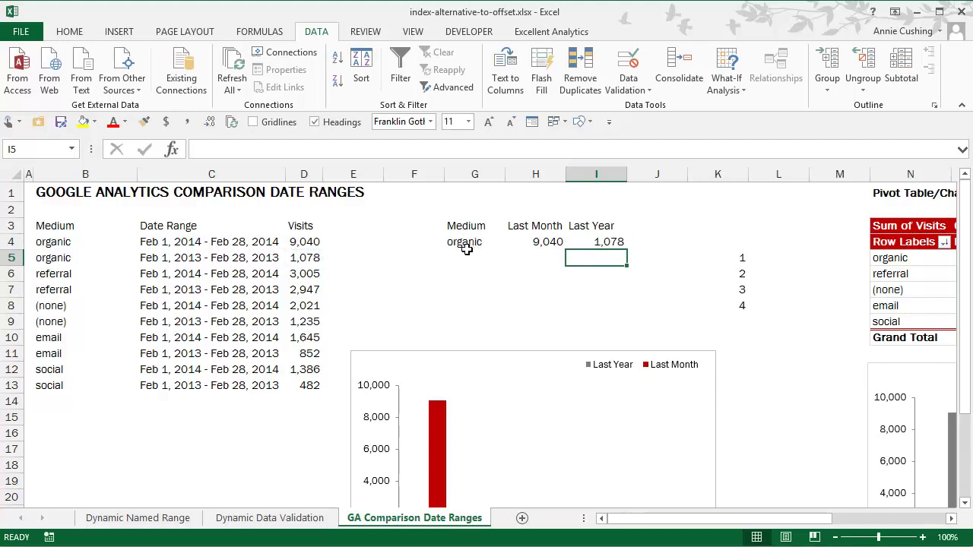
Step: Start an INDEX formula in G5 with the absolute medium range $B$5:$B$13 as its array
{"action": "left_click", "coordinate": [53, 250]}
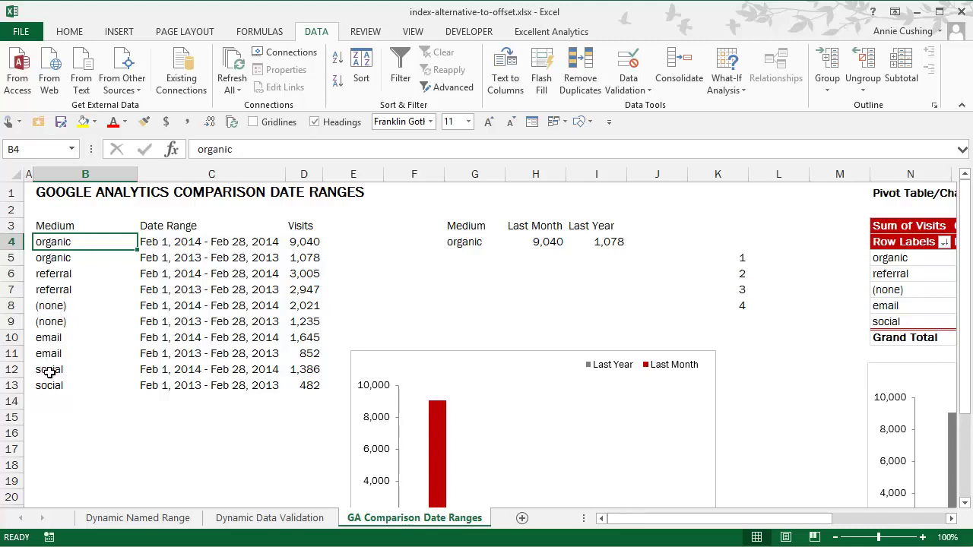
{"action": "left_click", "coordinate": [457, 263]}
{"action": "type", "text": "="}
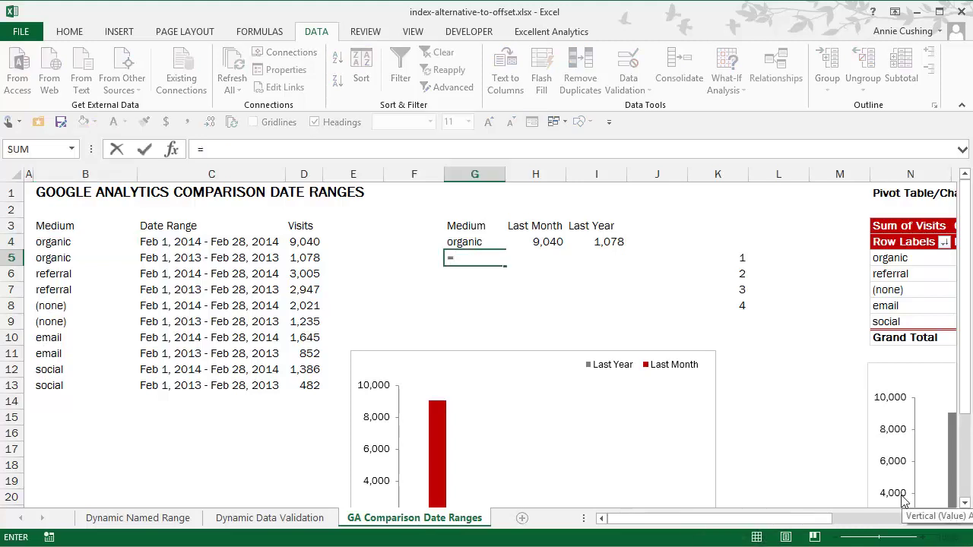
{"action": "key", "text": "BackSpace"}
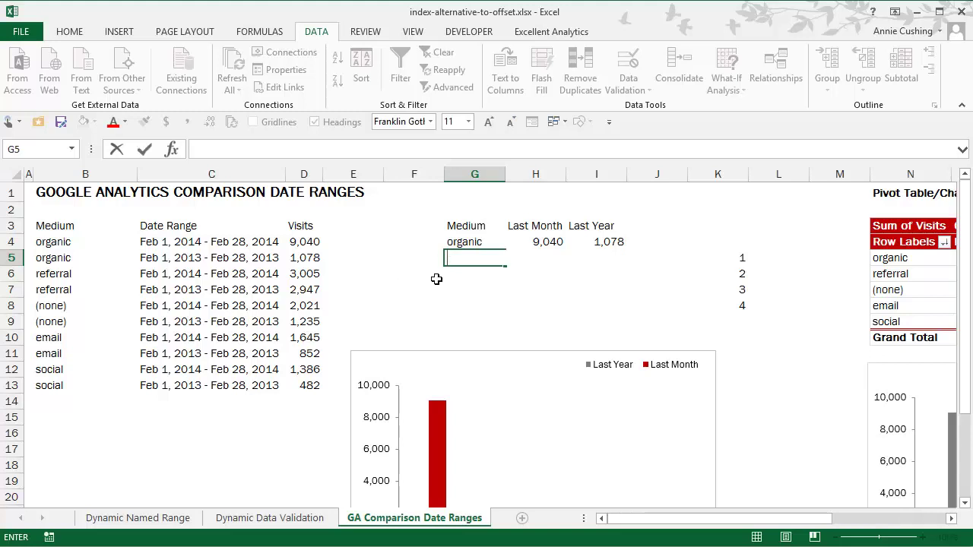
{"action": "type", "text": "="}
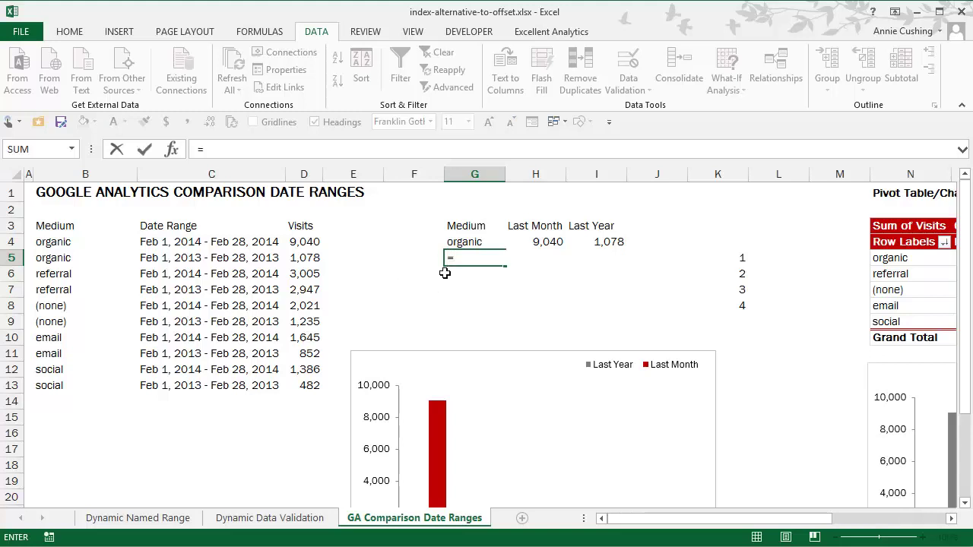
{"action": "type", "text": "INDEX("}
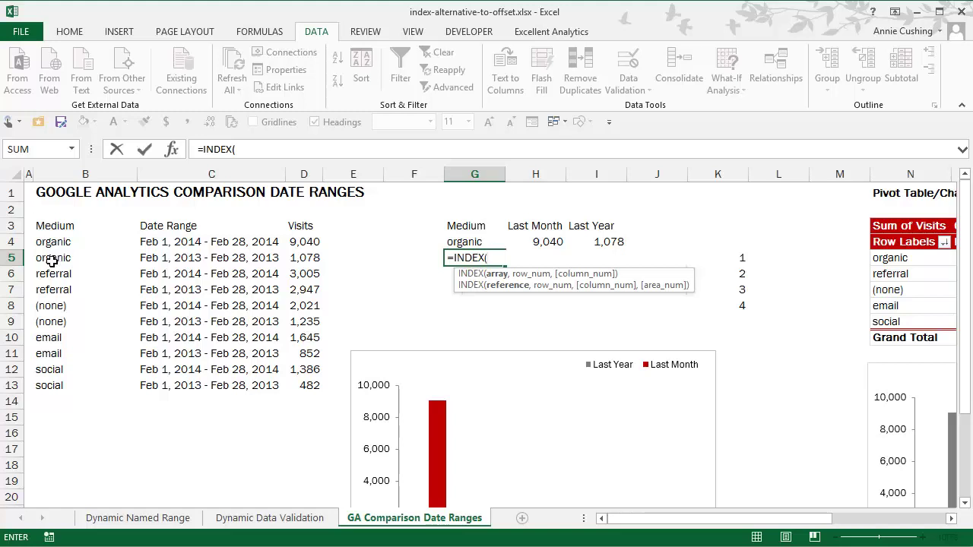
{"action": "left_click_drag", "start_coordinate": [52, 263], "coordinate": [38, 393]}
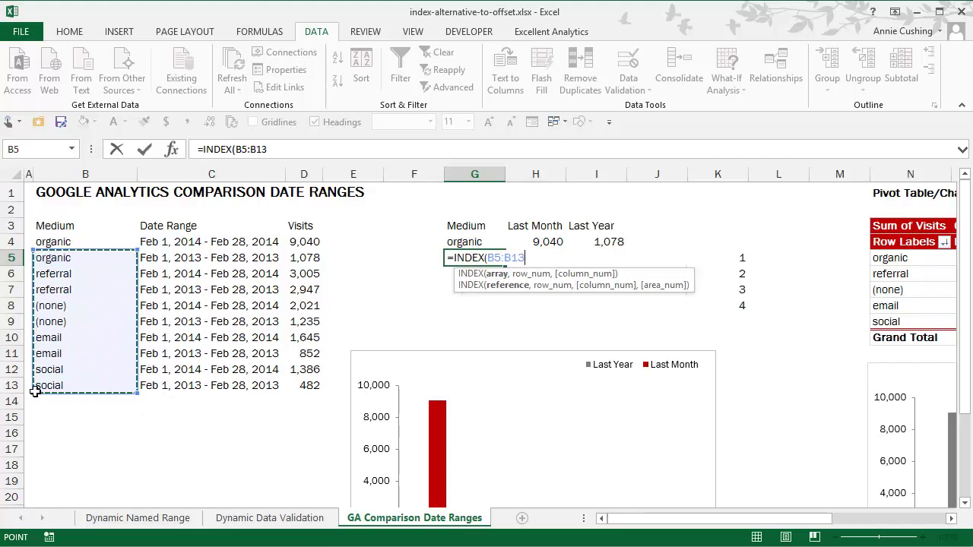
{"action": "key", "text": "F4"}
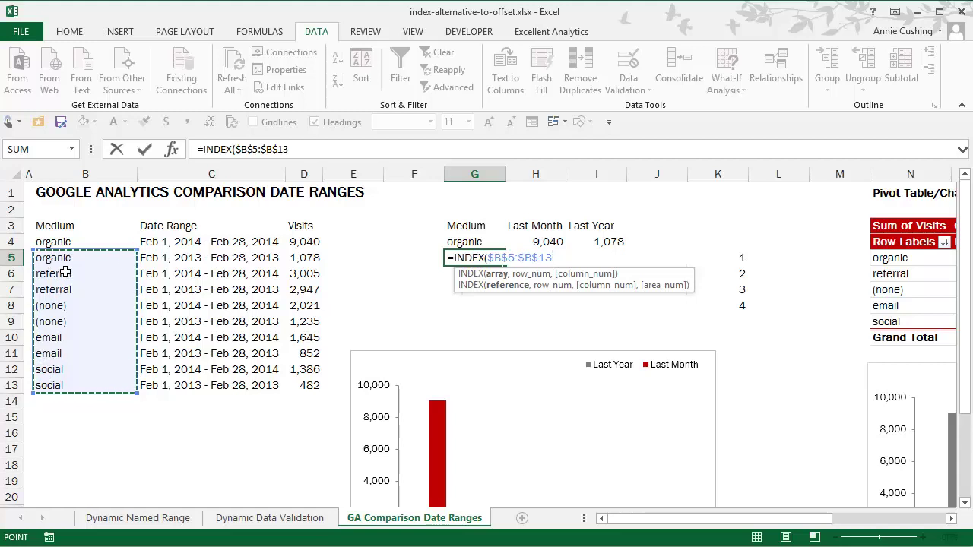
{"action": "type", "text": ","}
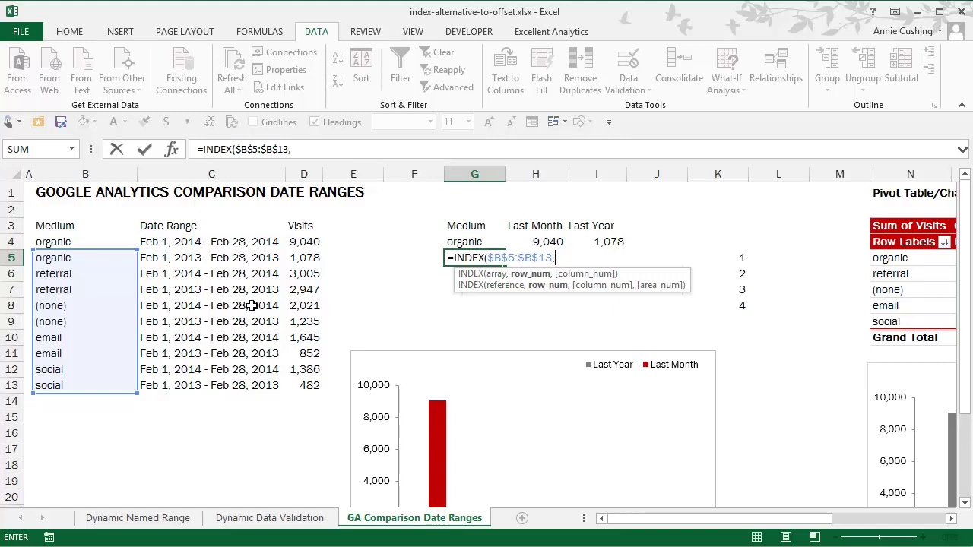
Step: Add ROW( as the row number argument in G5 and store the unfinished formula as text with a leading apostrophe
{"action": "type", "text": "row"}
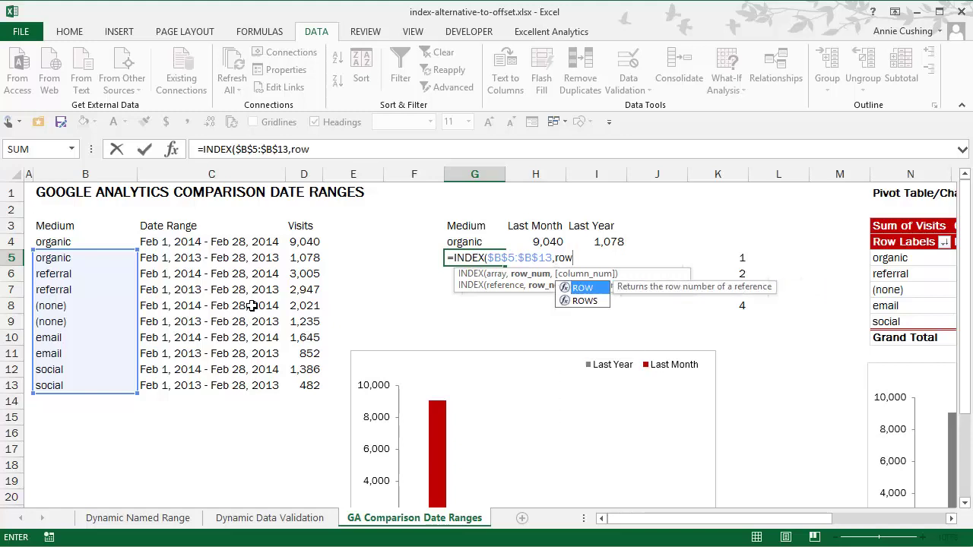
{"action": "key", "text": "Tab"}
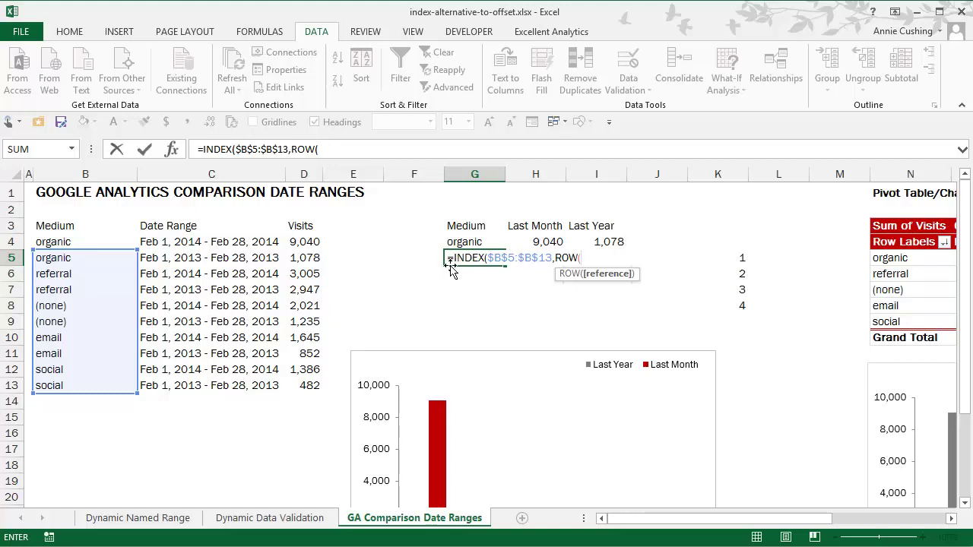
{"action": "key", "text": "Home"}
{"action": "type", "text": "'"}
{"action": "key", "text": "Return"}
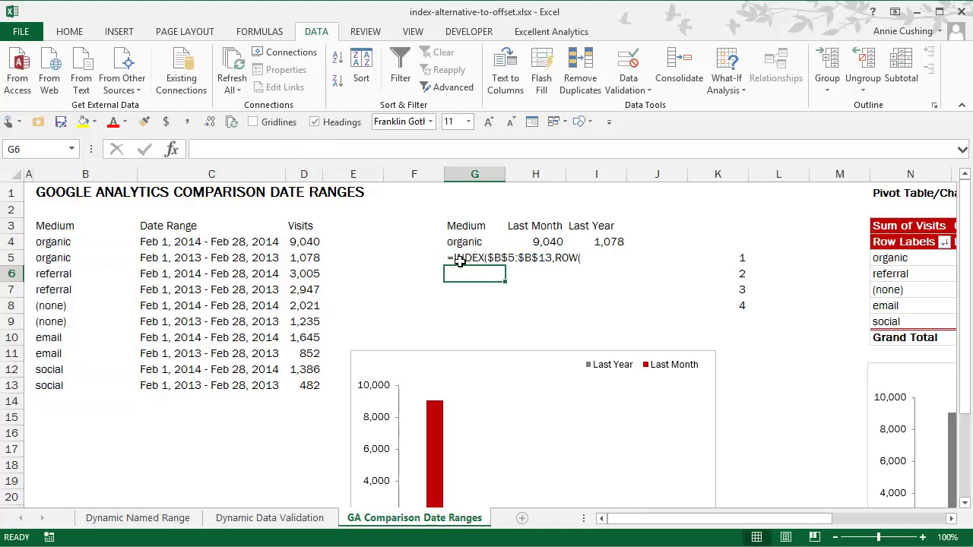
Step: Examine the ROW helper formulas in K5:K8 and the cells K1:K4 that they reference
{"action": "left_click", "coordinate": [739, 258]}
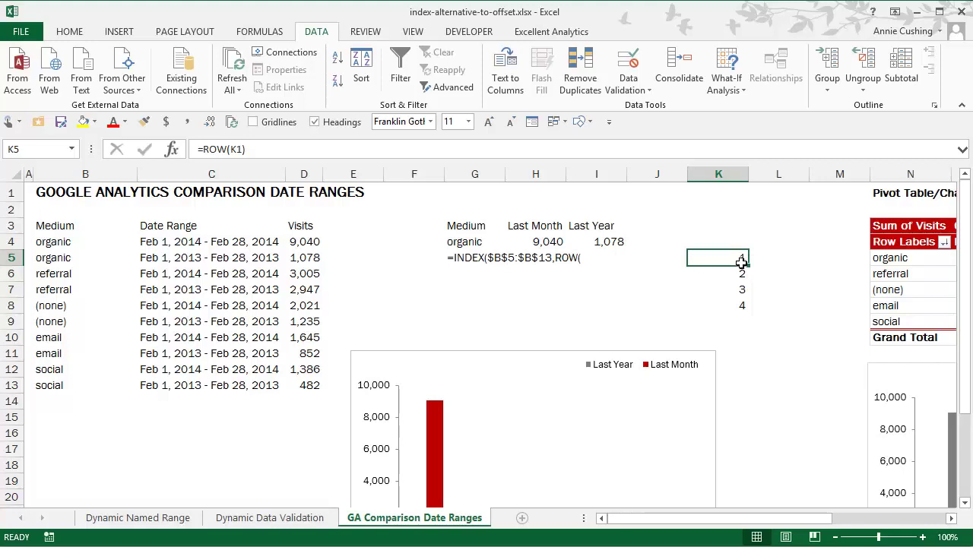
{"action": "left_click", "coordinate": [719, 196]}
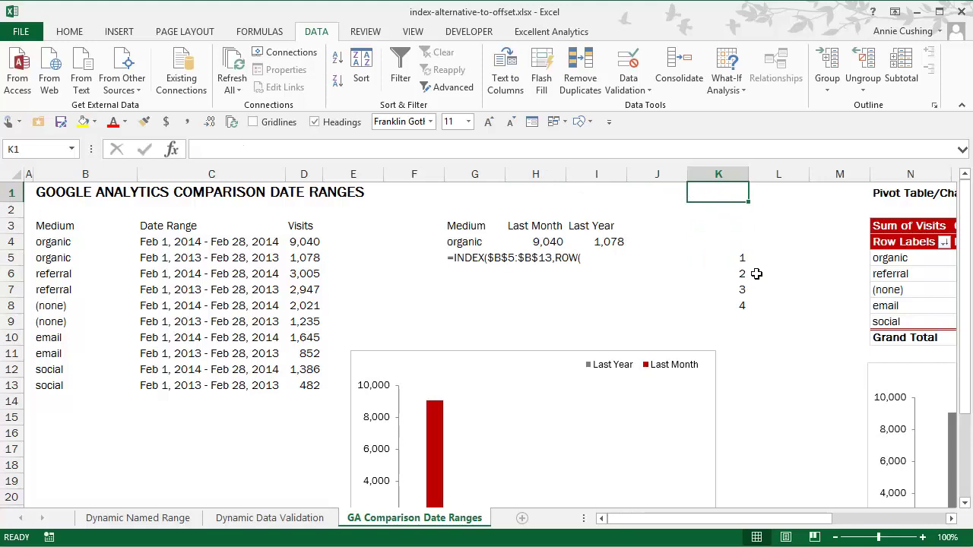
{"action": "left_click", "coordinate": [716, 216]}
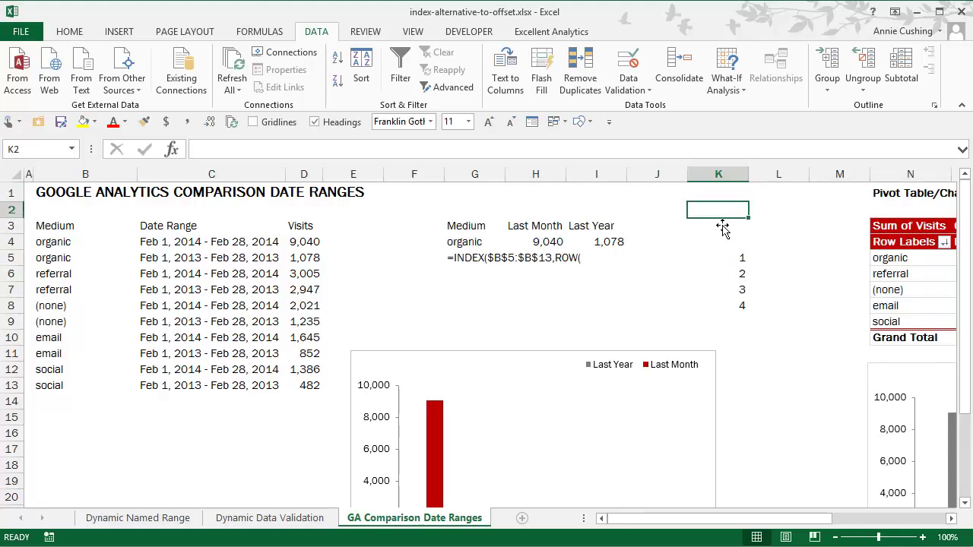
{"action": "left_click", "coordinate": [730, 230]}
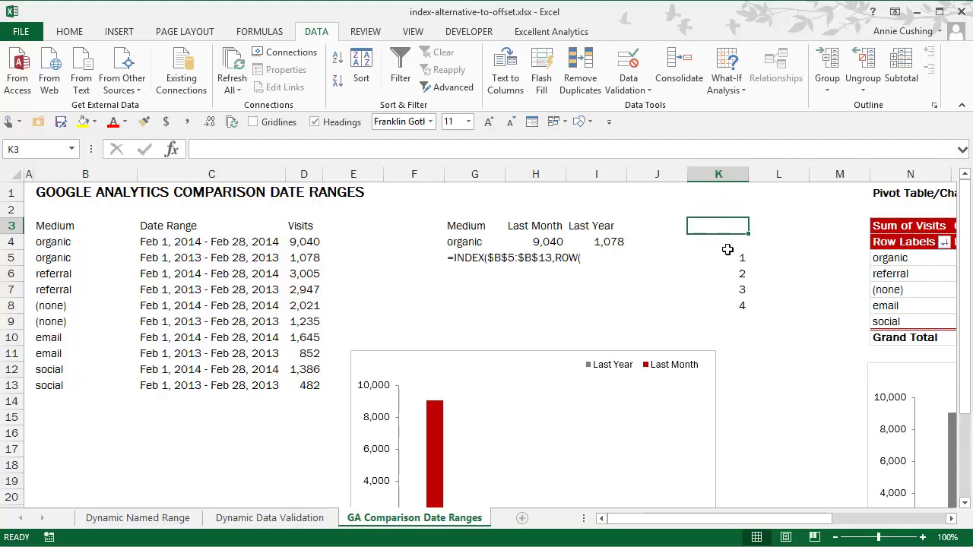
{"action": "left_click", "coordinate": [728, 245]}
{"action": "left_click", "coordinate": [749, 263]}
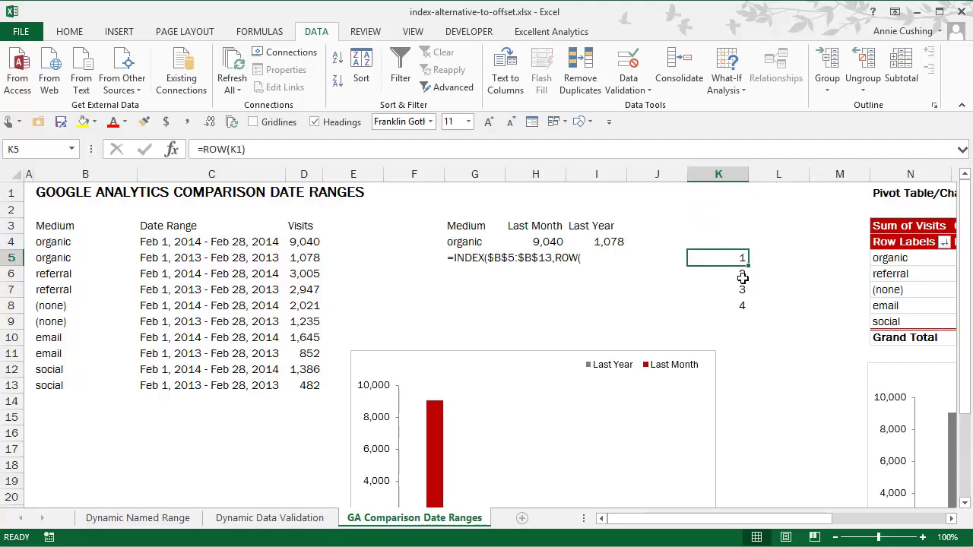
{"action": "left_click", "coordinate": [730, 275]}
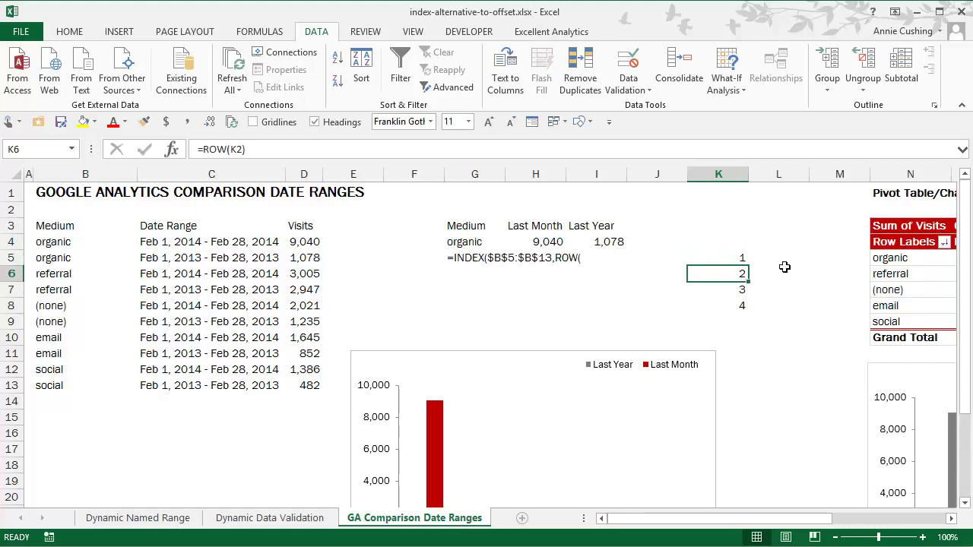
{"action": "left_click", "coordinate": [744, 293]}
{"action": "left_click", "coordinate": [747, 307]}
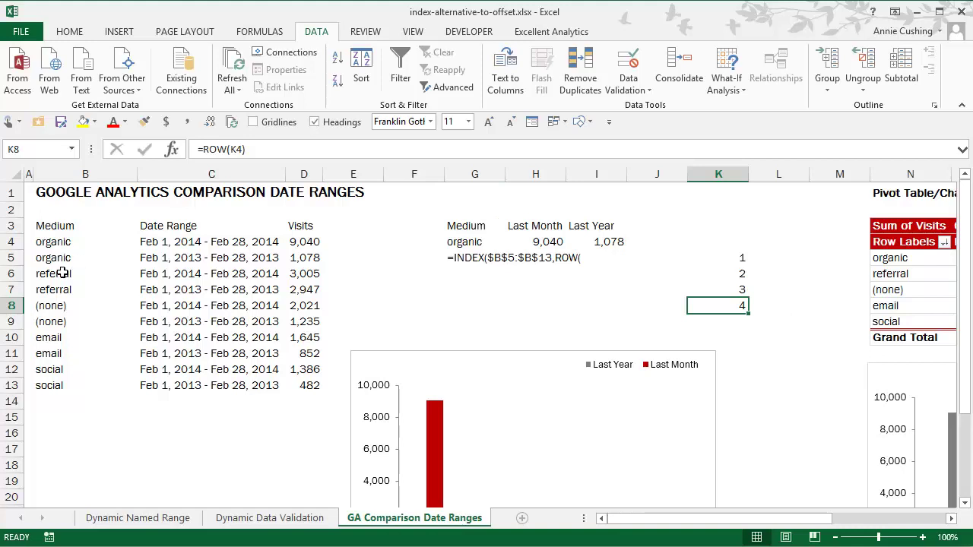
Step: Turn the text in G5 back into a formula and complete it as =INDEX($B$5:$B$13,ROW(B1)*2)
{"action": "left_click", "coordinate": [459, 261]}
{"action": "double_click", "coordinate": [459, 261]}
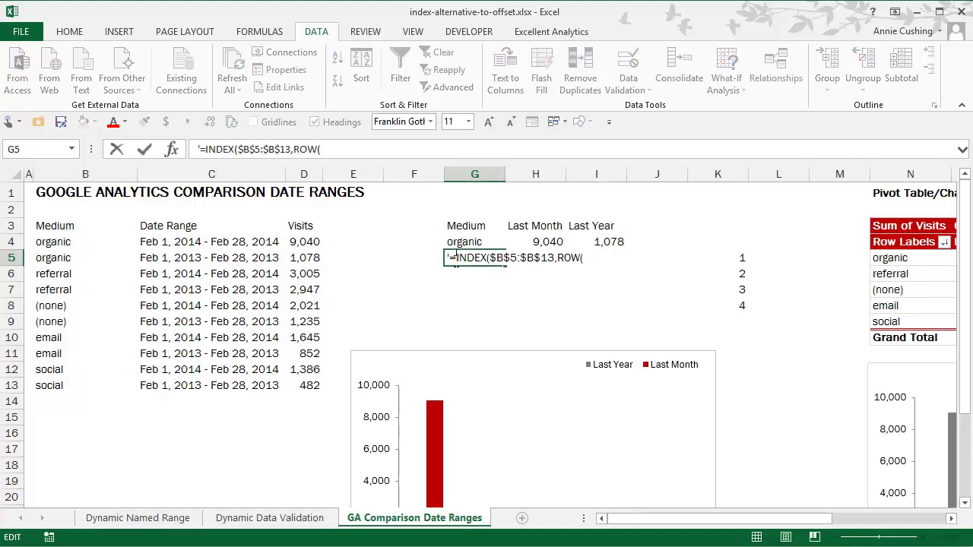
{"action": "key", "text": "BackSpace"}
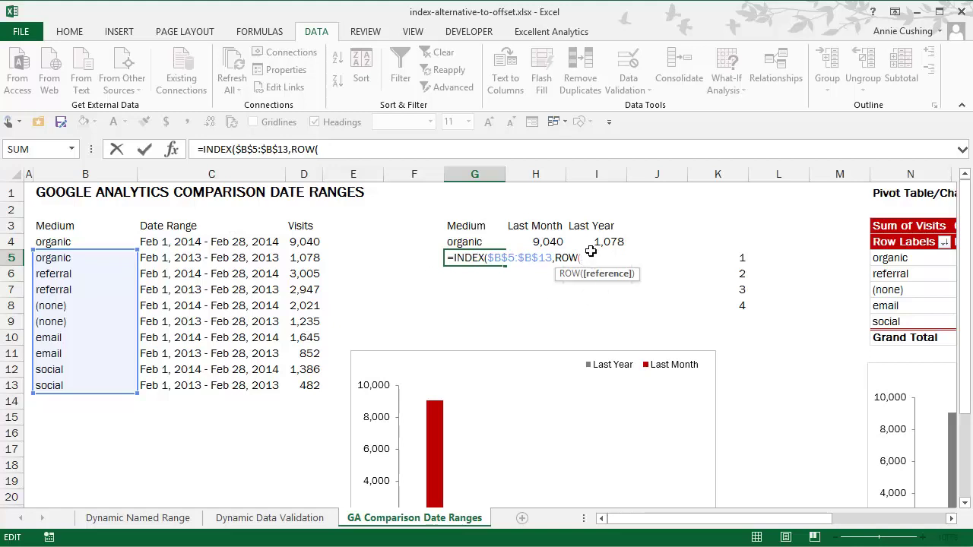
{"action": "left_click", "coordinate": [58, 195]}
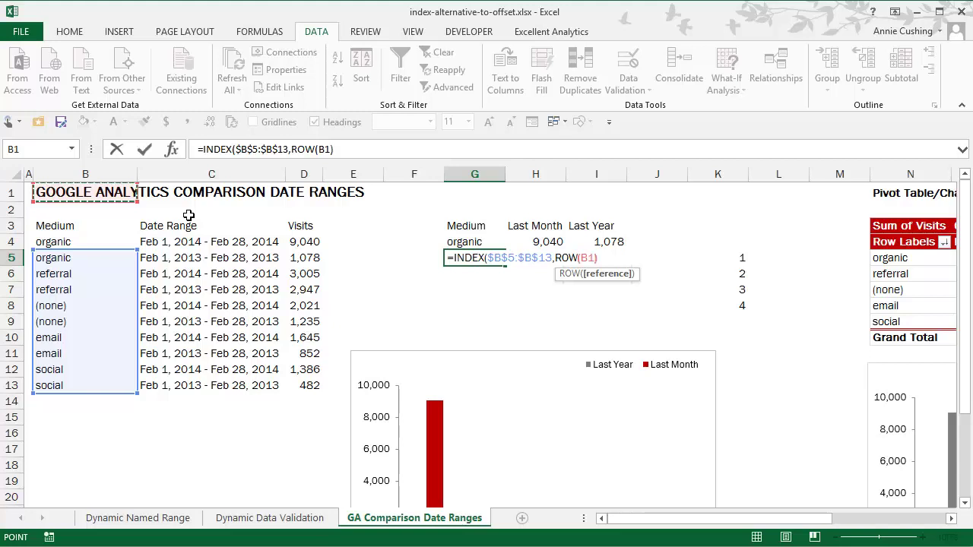
{"action": "type", "text": ")"}
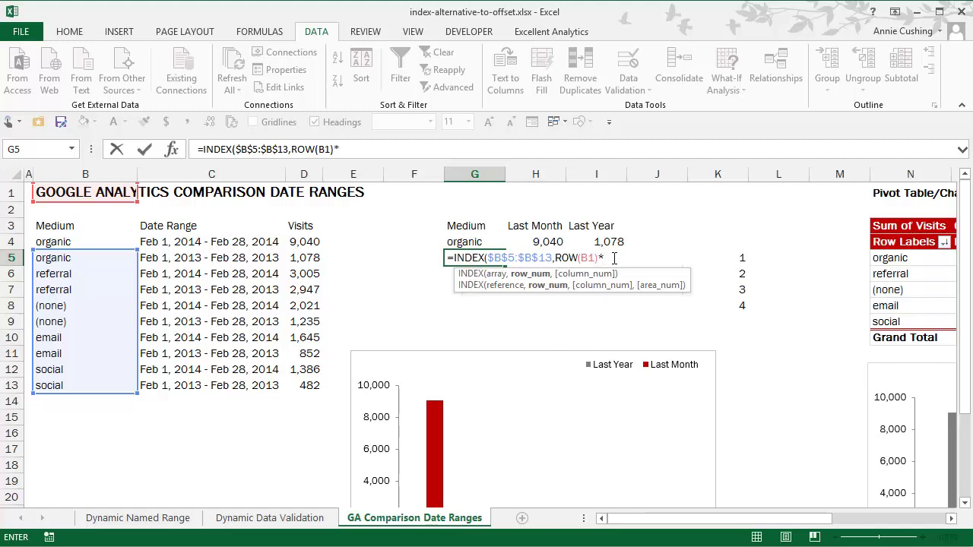
{"action": "type", "text": "2"}
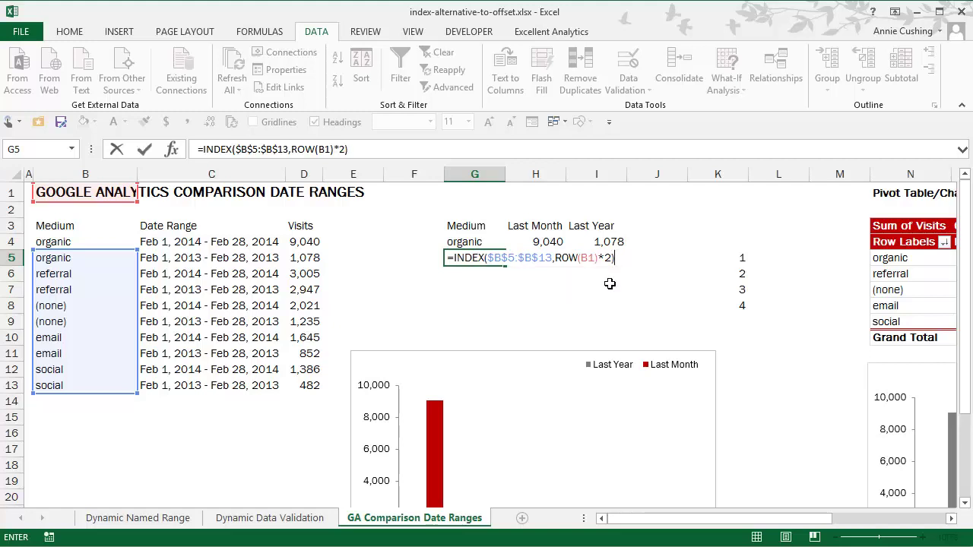
{"action": "key", "text": "Return"}
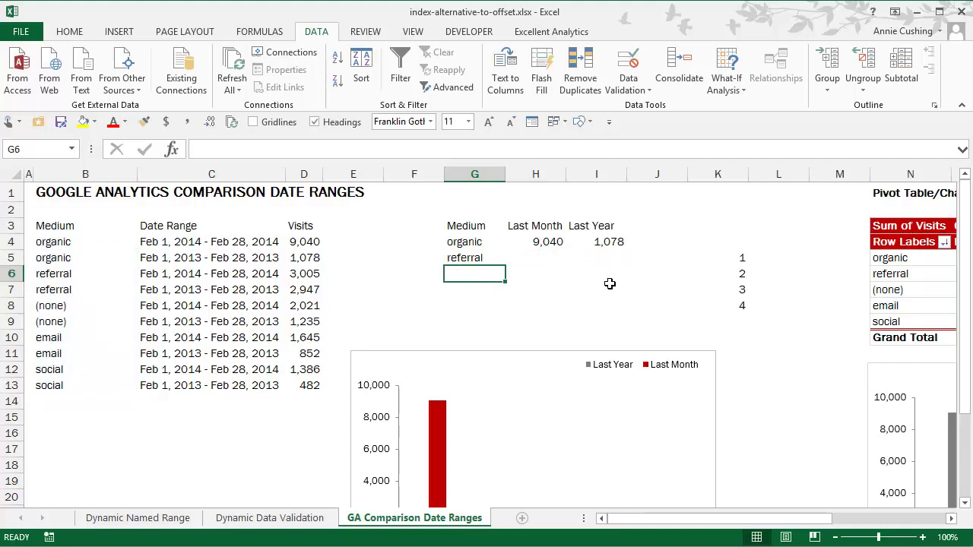
Step: Review the INDEX formula in G5, fill it down to G6 and check the copied formula
{"action": "left_click", "coordinate": [464, 258]}
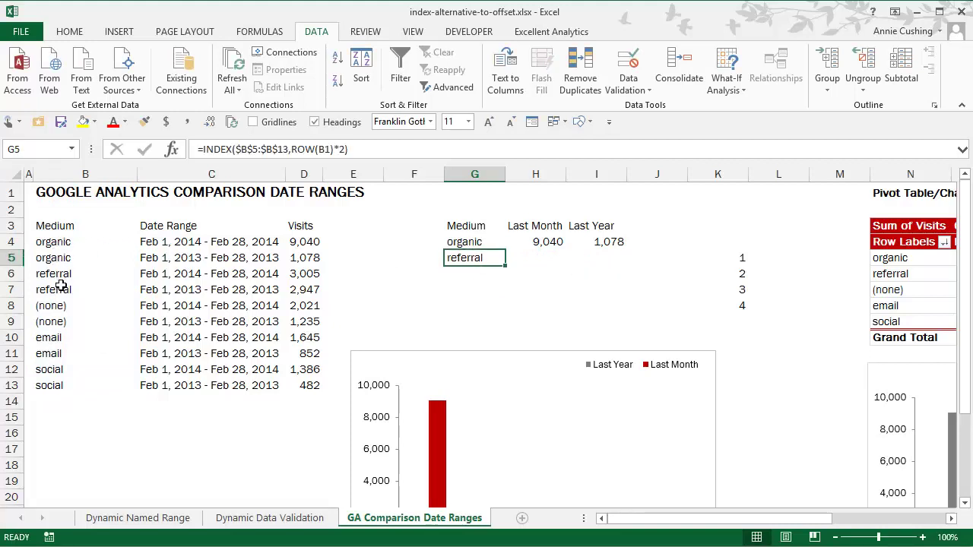
{"action": "double_click", "coordinate": [469, 259]}
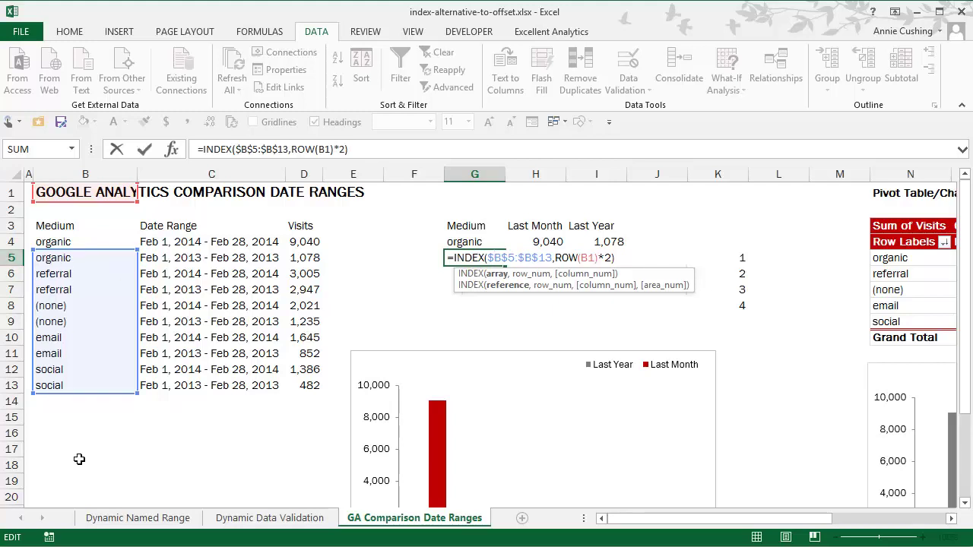
{"action": "key", "text": "ctrl+Return"}
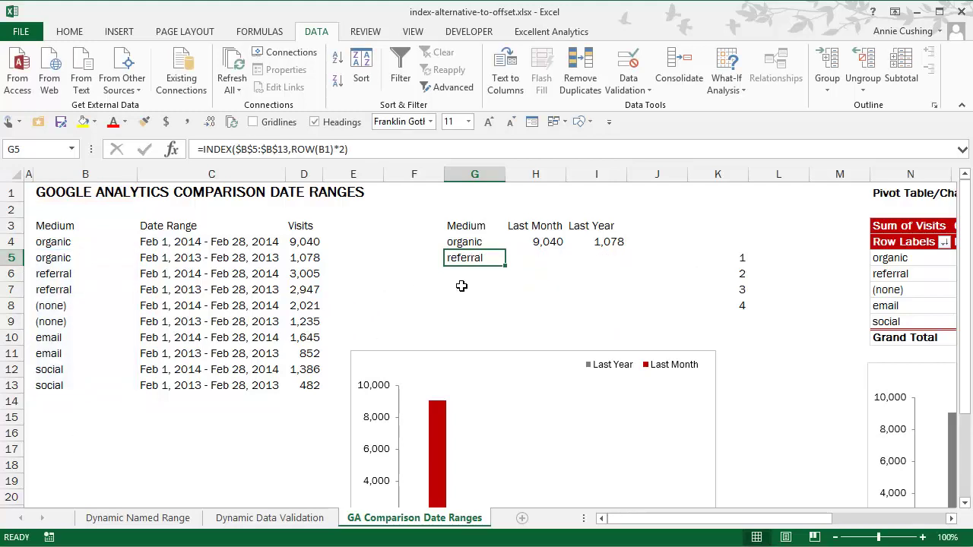
{"action": "left_click_drag", "start_coordinate": [508, 268], "coordinate": [513, 289]}
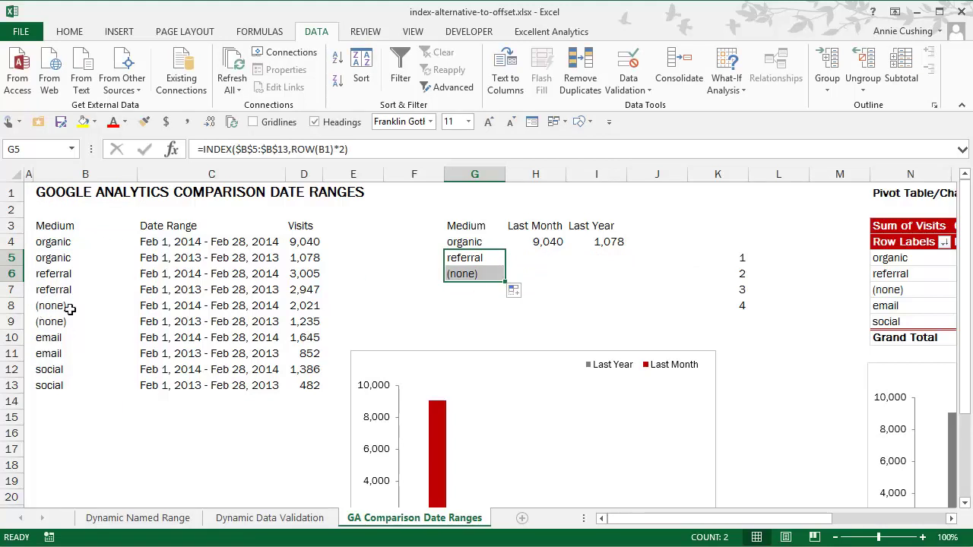
{"action": "left_click", "coordinate": [480, 278]}
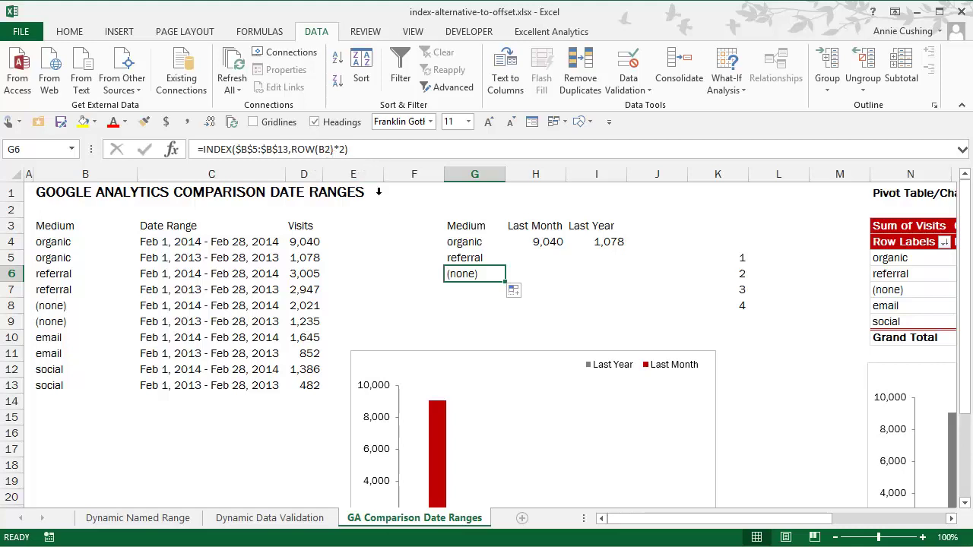
Step: Fill the INDEX formula in G6 down to G8 and check the copied formula in the last row
{"action": "left_click_drag", "start_coordinate": [508, 282], "coordinate": [510, 319]}
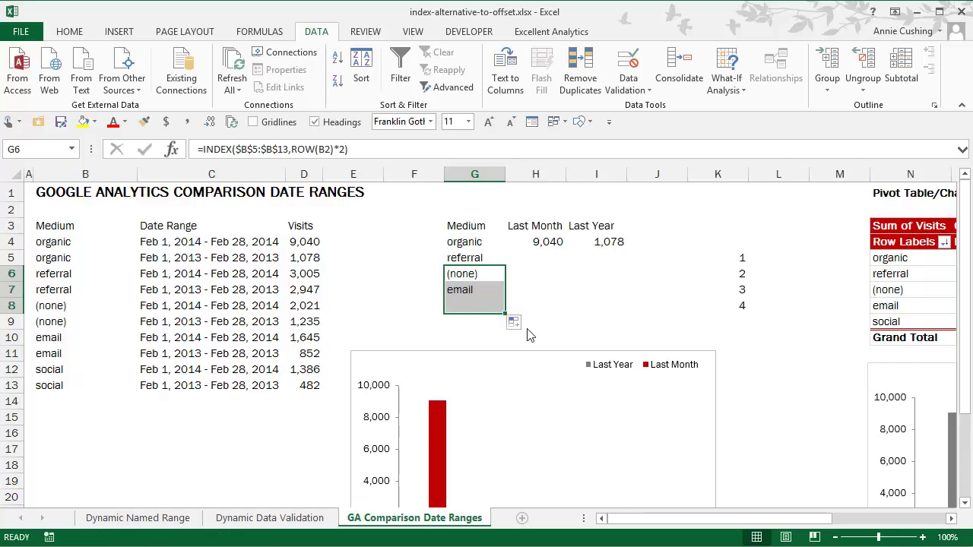
{"action": "left_click", "coordinate": [474, 297]}
{"action": "key", "text": "Down"}
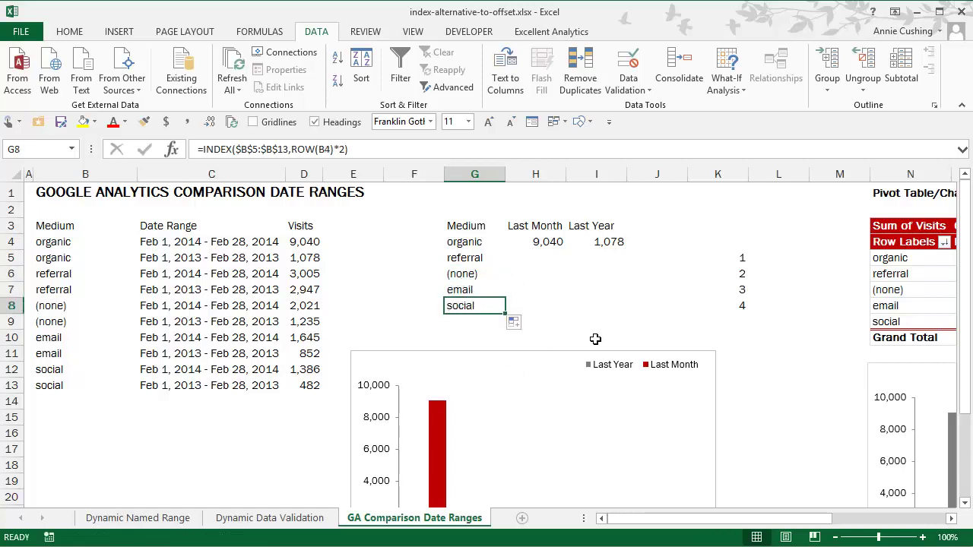
Step: Start an INDEX formula in H5 with the absolute array $D$5:$D$13, ready for the row number argument
{"action": "left_click", "coordinate": [548, 259]}
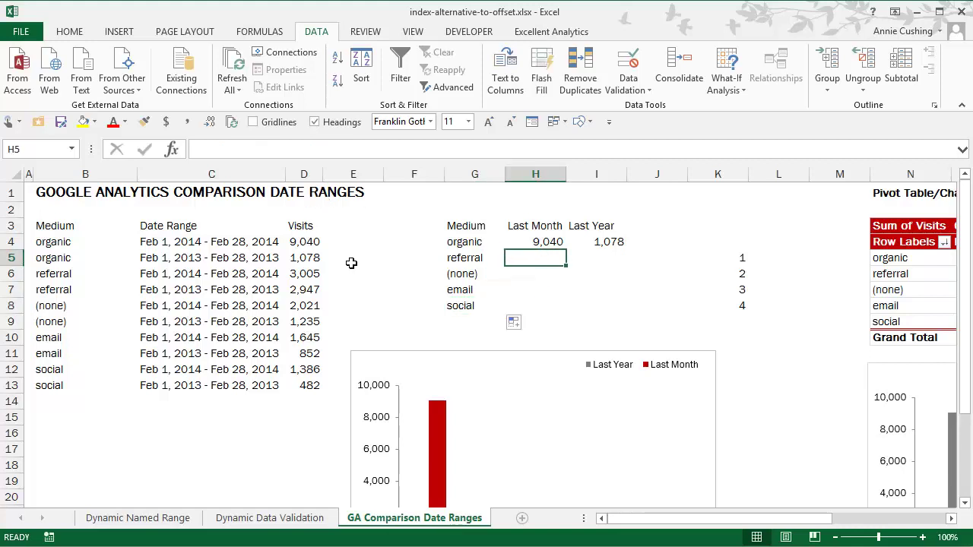
{"action": "left_click", "coordinate": [309, 275]}
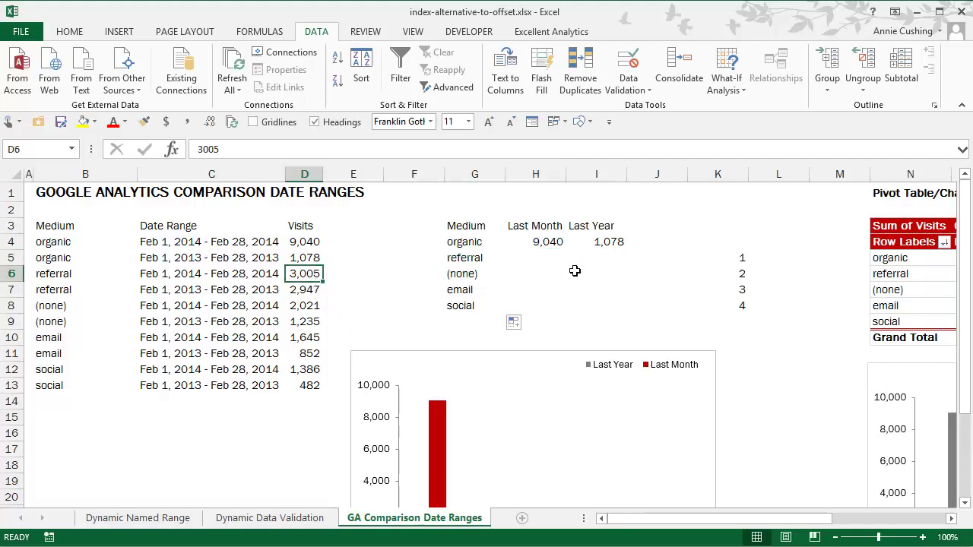
{"action": "left_click", "coordinate": [549, 262]}
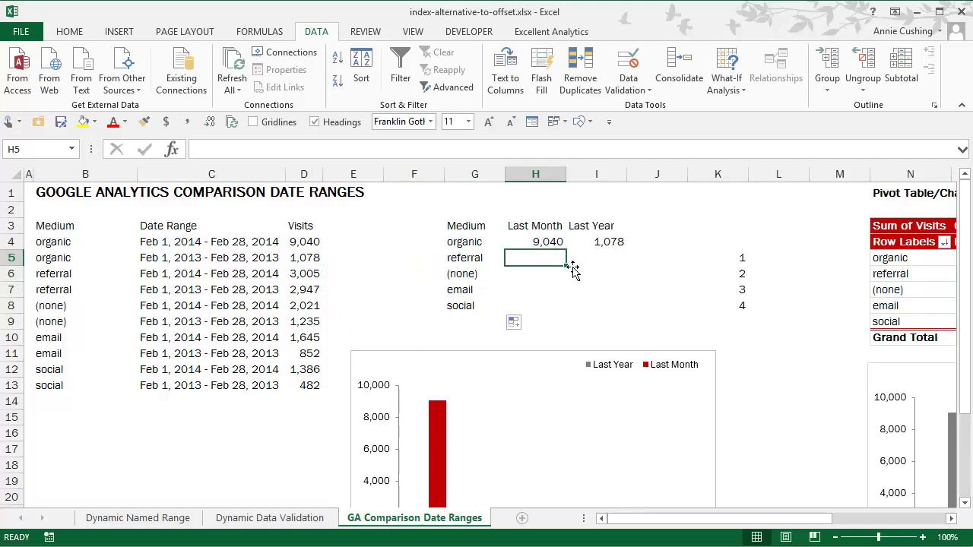
{"action": "left_click", "coordinate": [615, 263]}
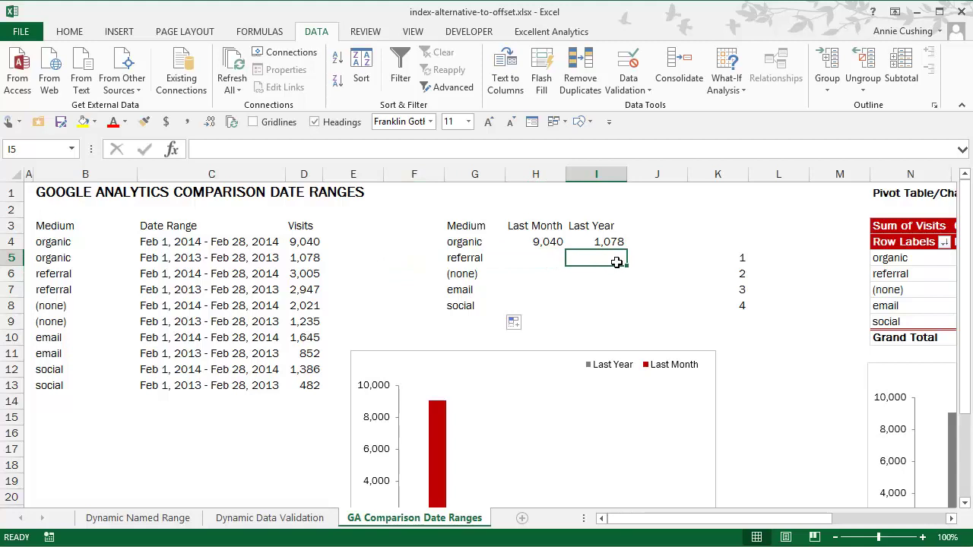
{"action": "left_click", "coordinate": [537, 264]}
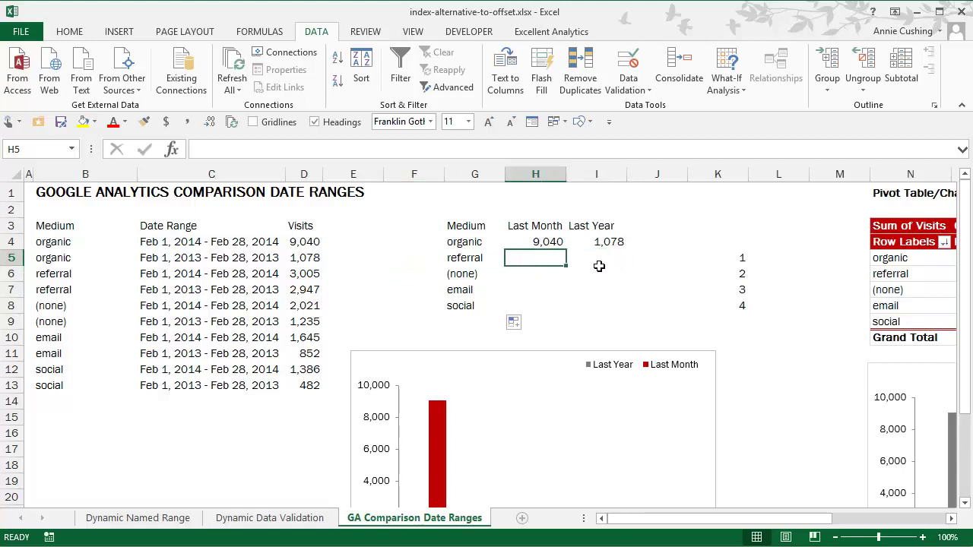
{"action": "type", "text": "="}
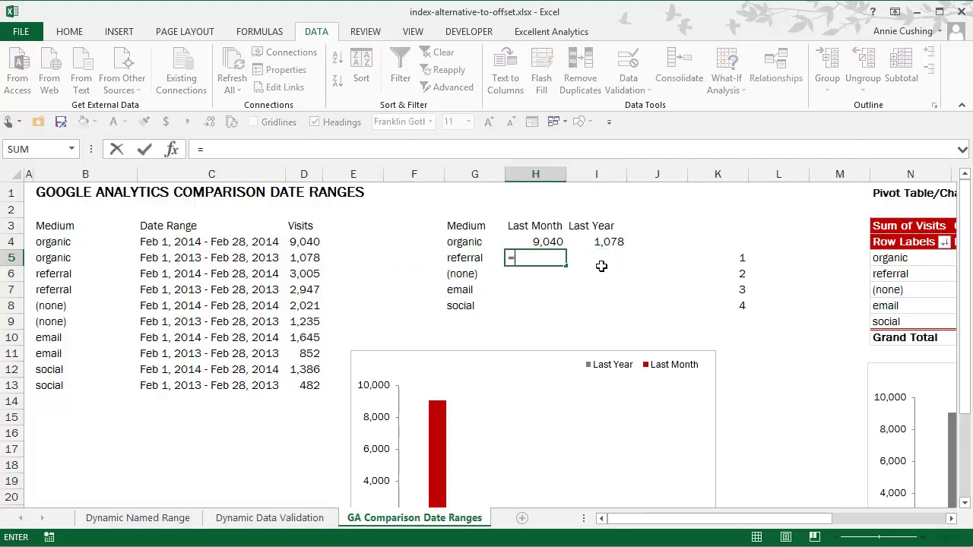
{"action": "type", "text": "in"}
{"action": "key", "text": "Tab"}
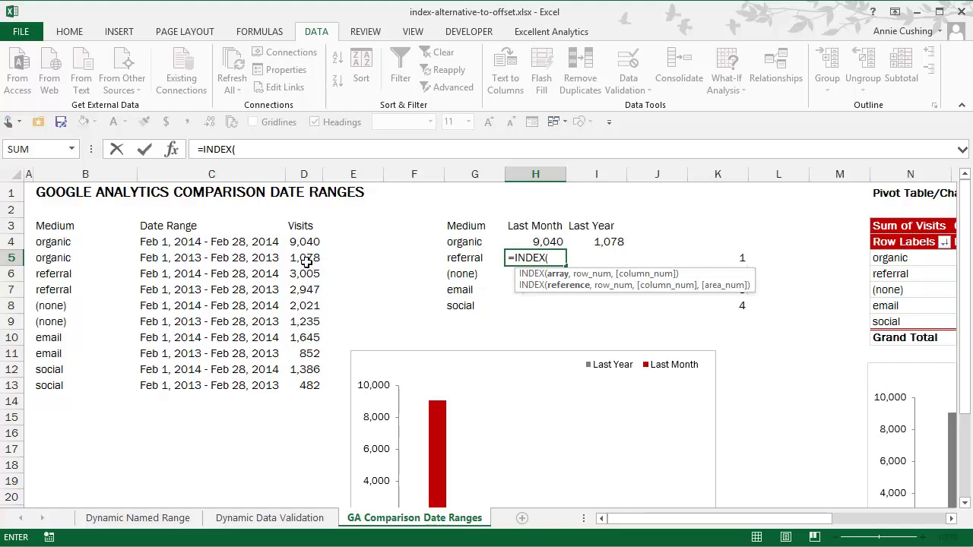
{"action": "left_click_drag", "start_coordinate": [305, 261], "coordinate": [300, 391]}
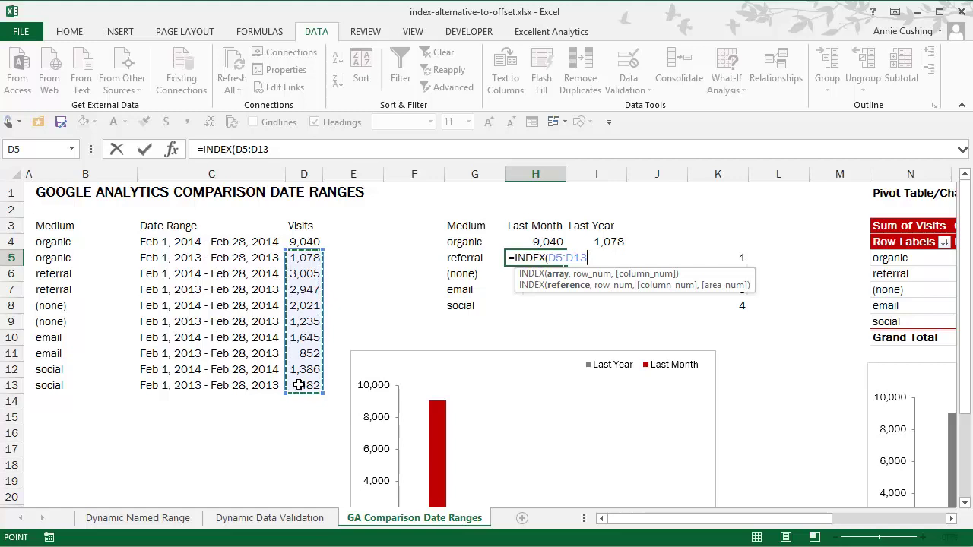
{"action": "key", "text": "F4"}
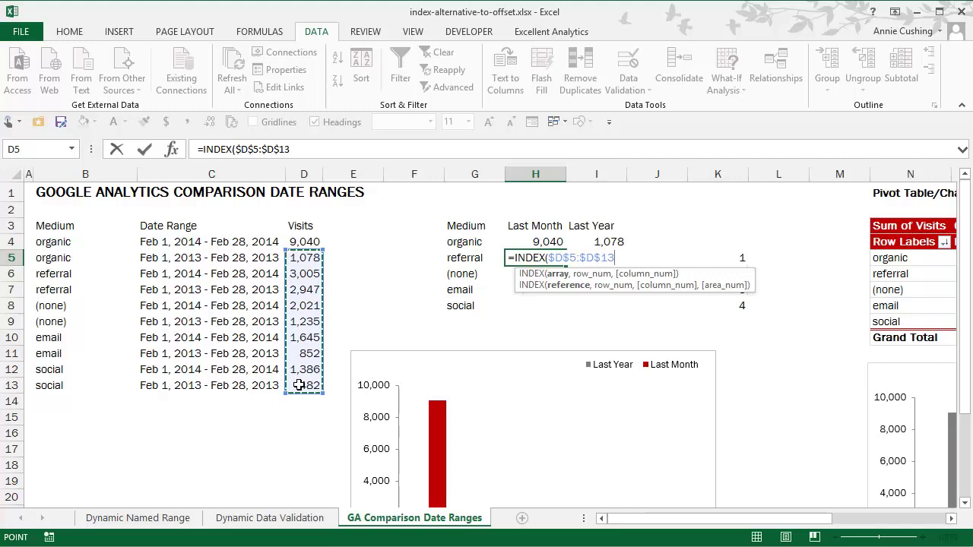
{"action": "type", "text": ","}
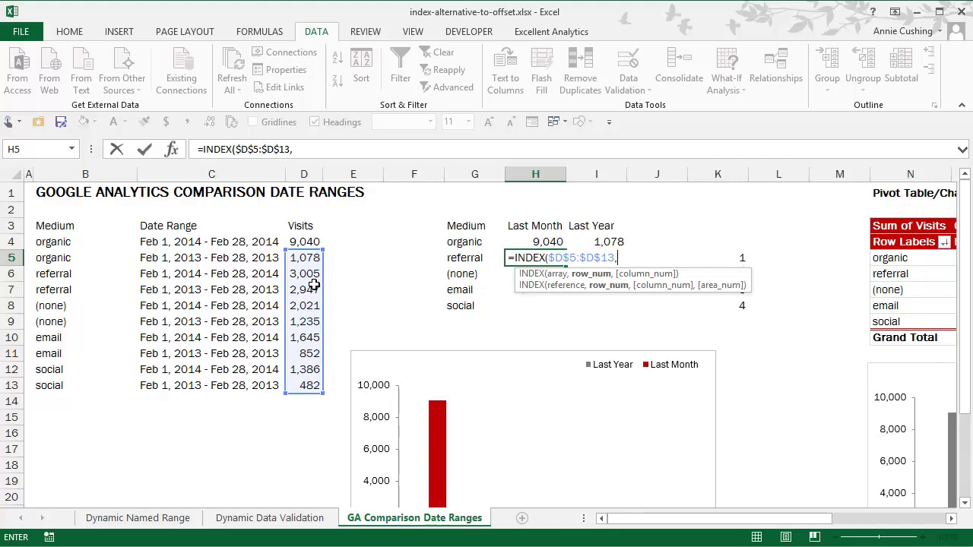
Step: Complete the formula in H5 as =INDEX($D$5:$D$13,ROW(B1)*2)
{"action": "type", "text": "B1"}
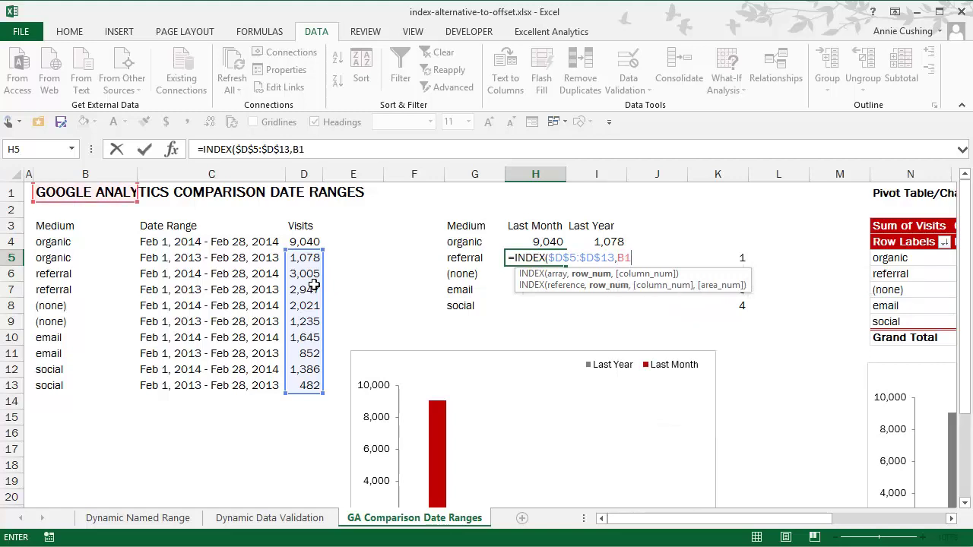
{"action": "key", "text": "BackSpace"}
{"action": "key", "text": "BackSpace"}
{"action": "type", "text": "r"}
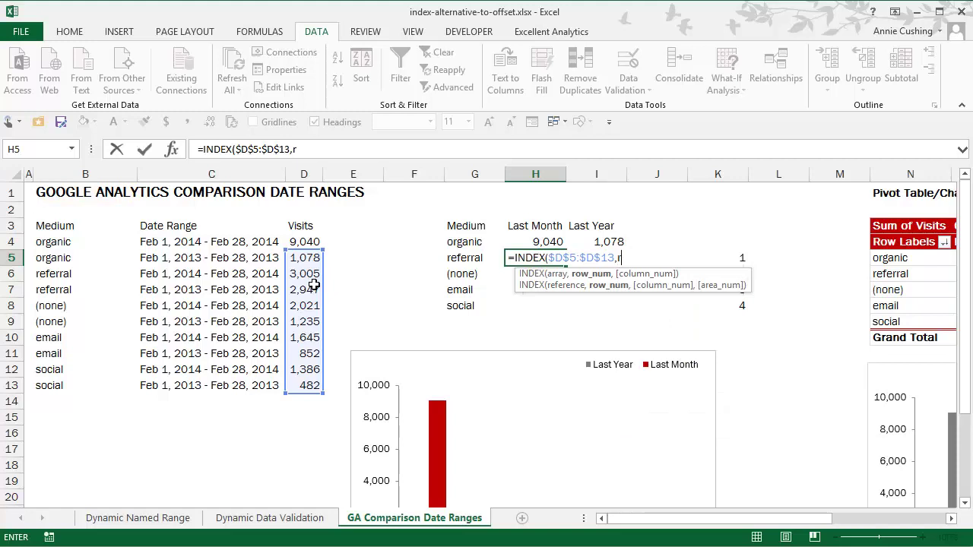
{"action": "type", "text": "ow(B"}
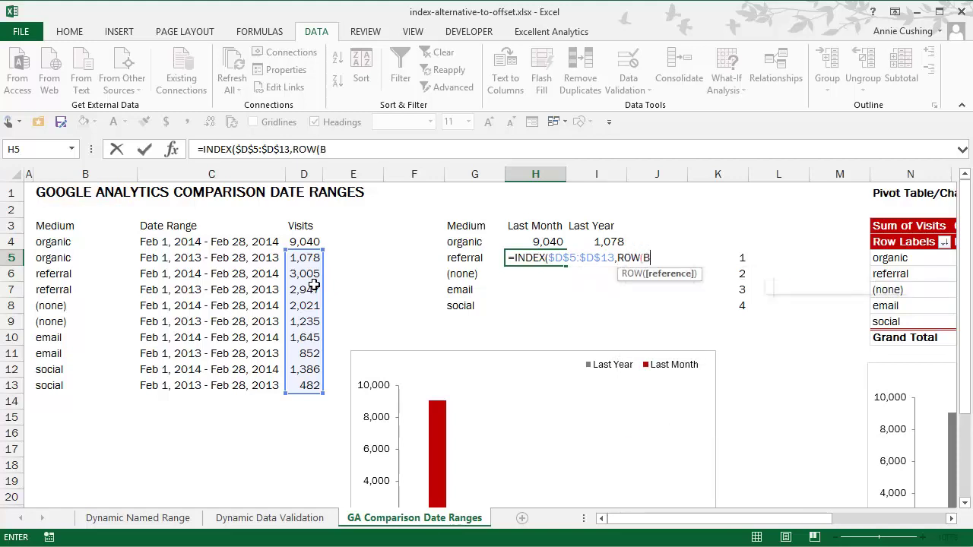
{"action": "type", "text": "1)*2"}
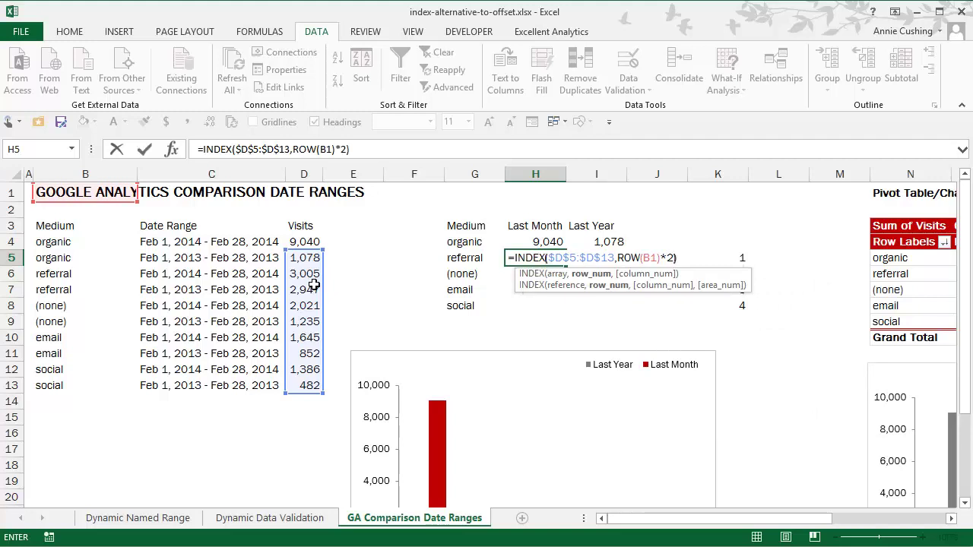
{"action": "type", "text": ")"}
{"action": "key", "text": "Return"}
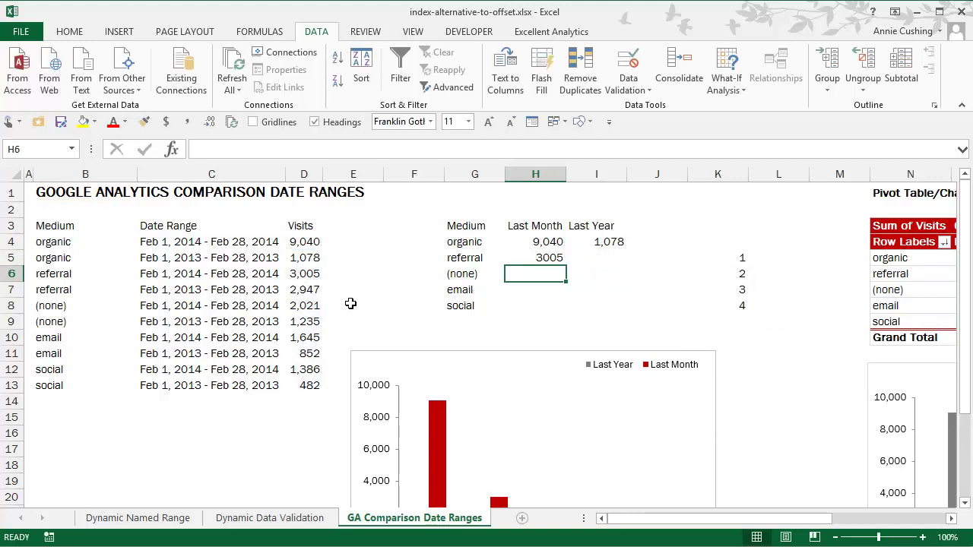
Step: Compare H5 with its source visits in D6, fill the formula down to H8 and check the copied formula
{"action": "left_click", "coordinate": [310, 280]}
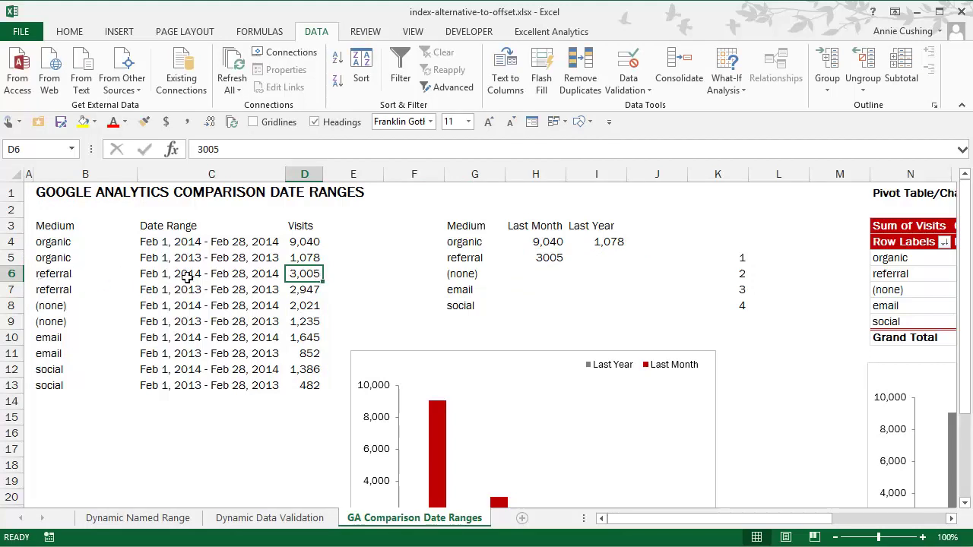
{"action": "left_click", "coordinate": [564, 259]}
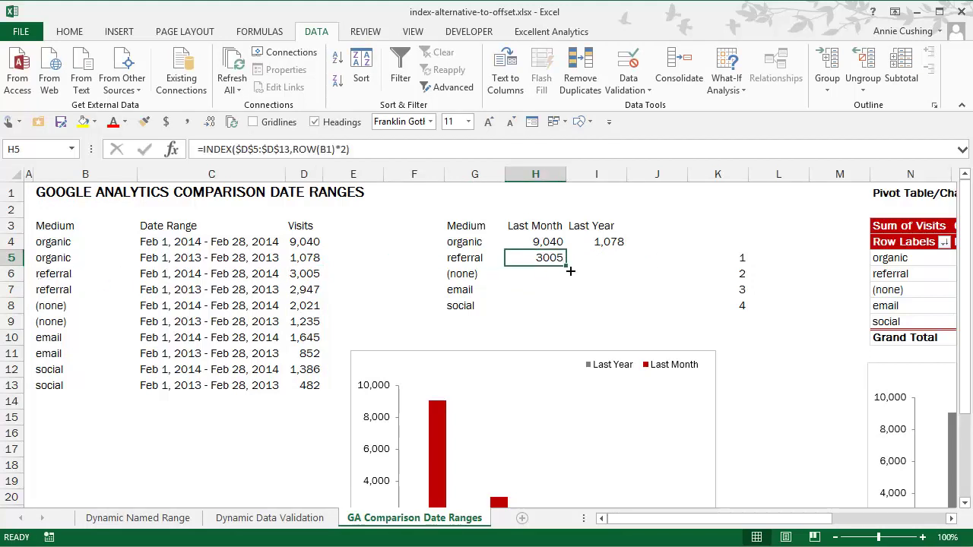
{"action": "left_click_drag", "start_coordinate": [569, 270], "coordinate": [569, 318]}
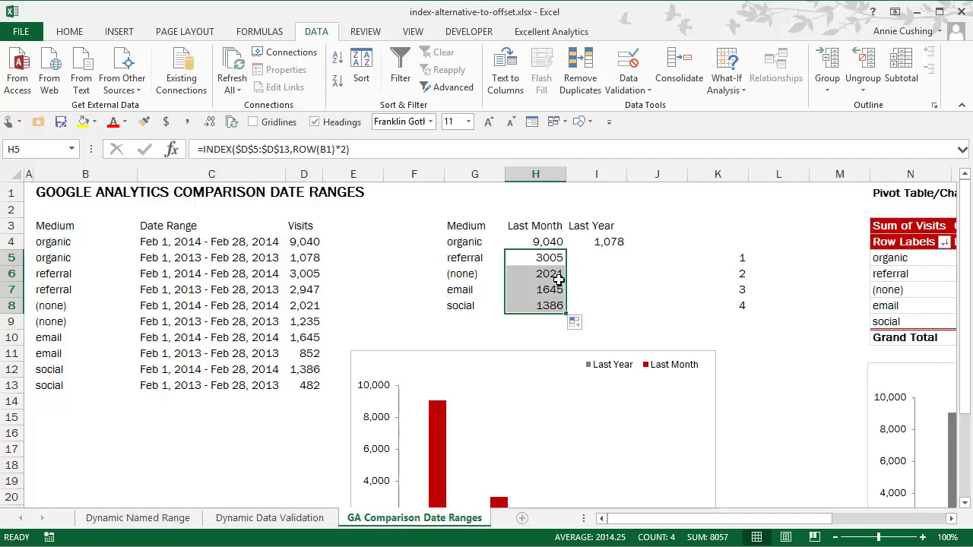
{"action": "left_click", "coordinate": [556, 276]}
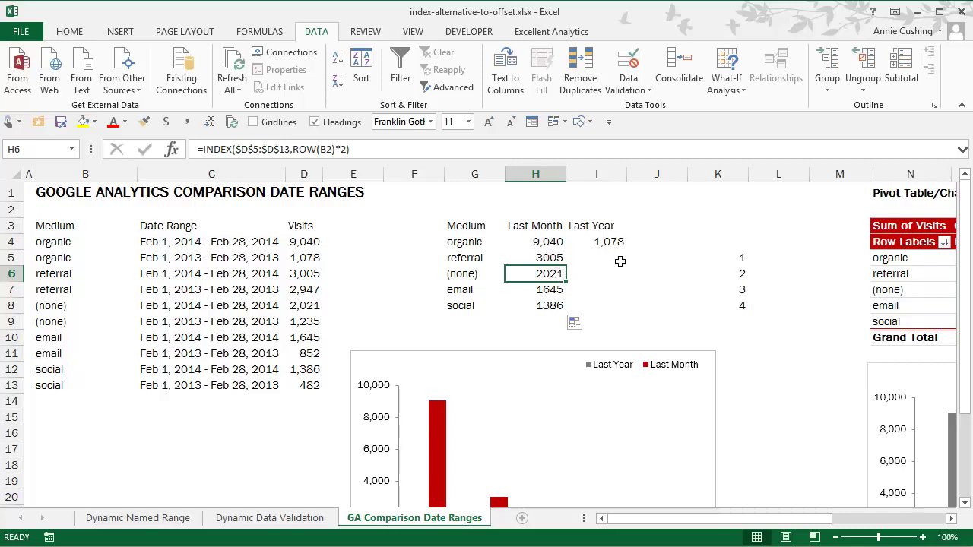
{"action": "left_click", "coordinate": [549, 263]}
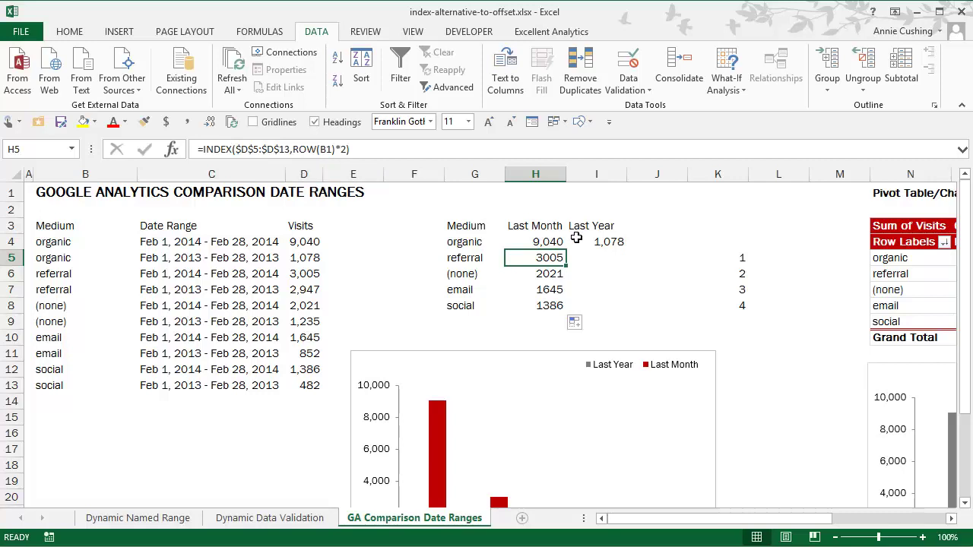
Step: Start an INDEX formula in I5 with the absolute array $D$6:$D$13, ready for the row number argument
{"action": "left_click", "coordinate": [618, 265]}
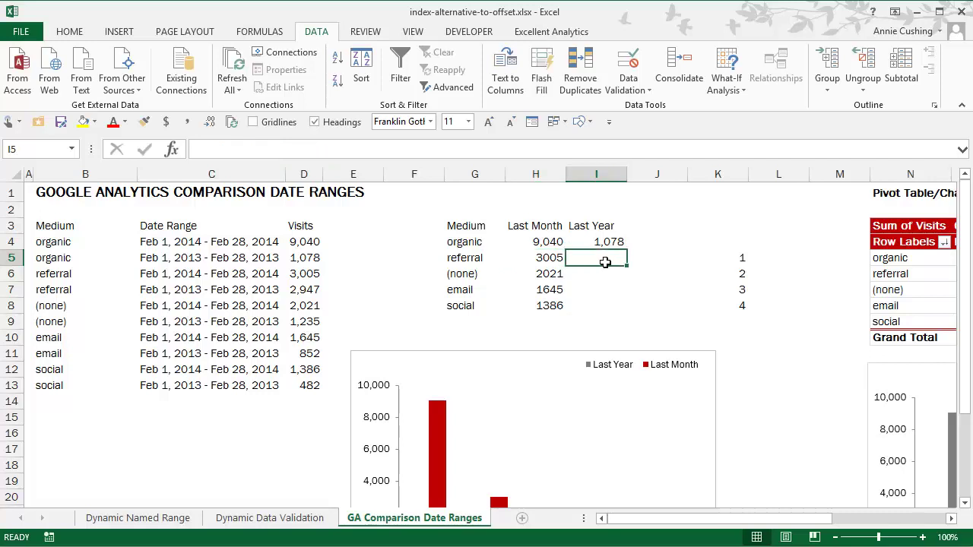
{"action": "type", "text": "=INDEX("}
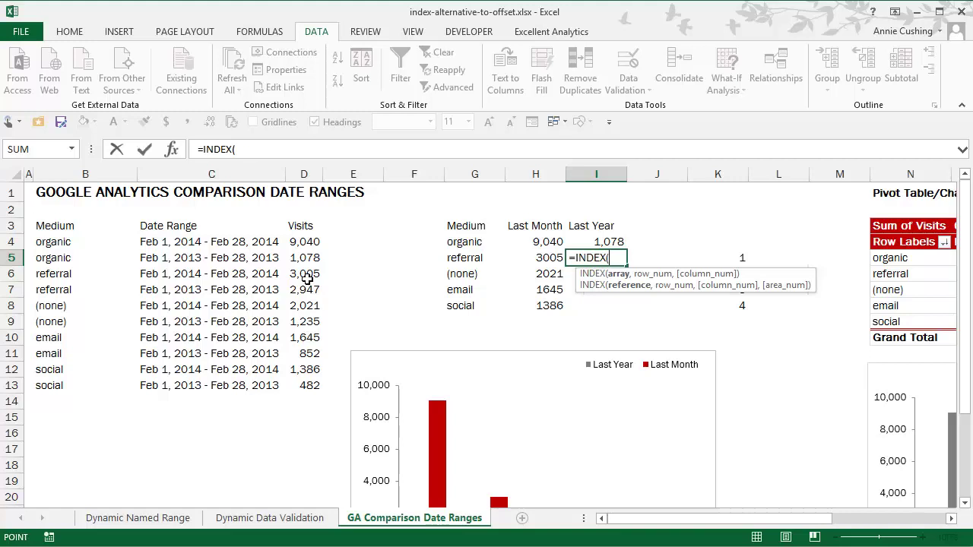
{"action": "left_click_drag", "start_coordinate": [307, 279], "coordinate": [309, 391]}
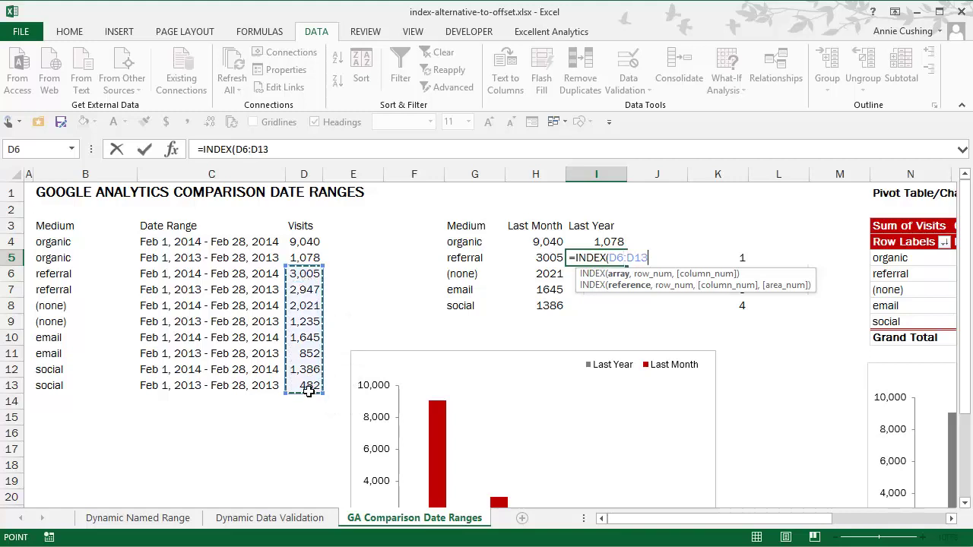
{"action": "key", "text": "F4"}
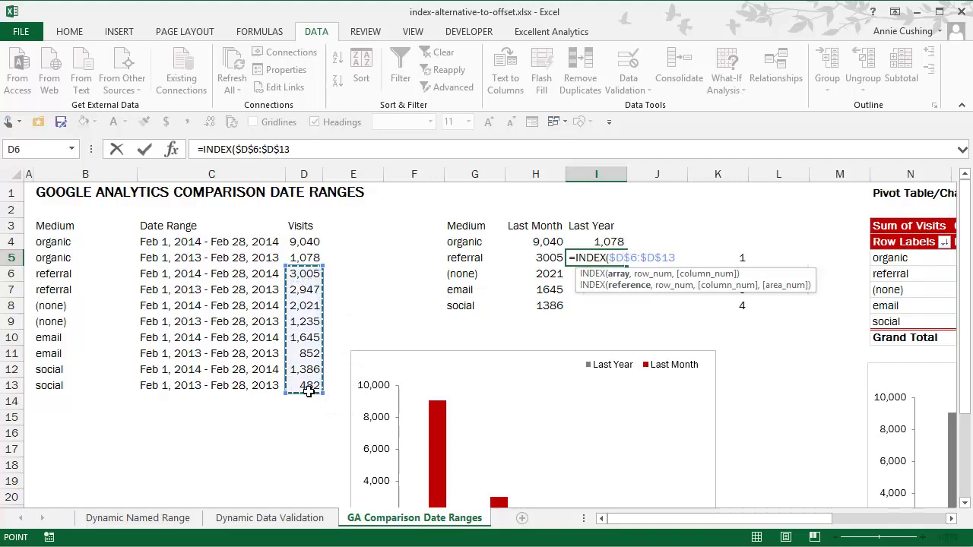
{"action": "type", "text": ","}
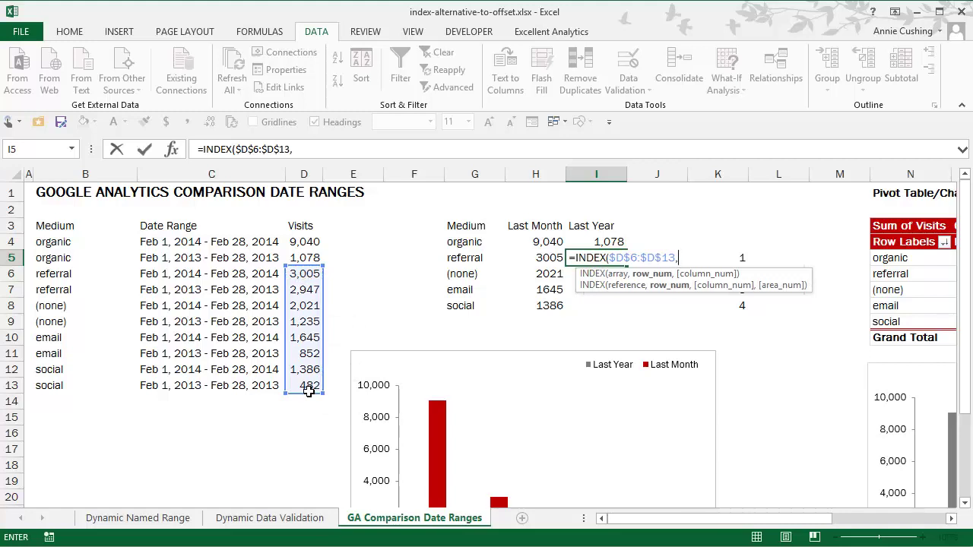
Step: Complete the formula in I5 as =INDEX($D$6:$D$13,ROW(B1)*2)
{"action": "type", "text": "ro"}
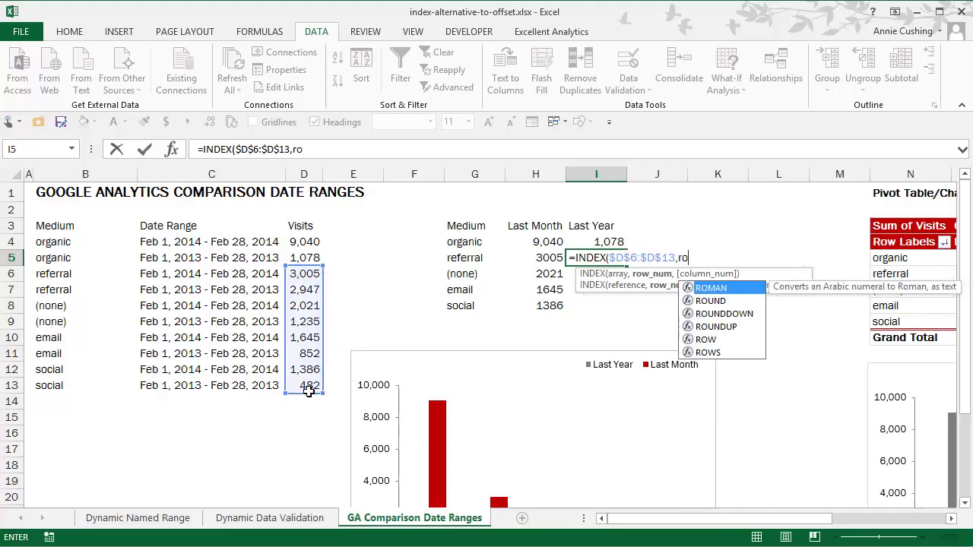
{"action": "type", "text": "w"}
{"action": "key", "text": "Tab"}
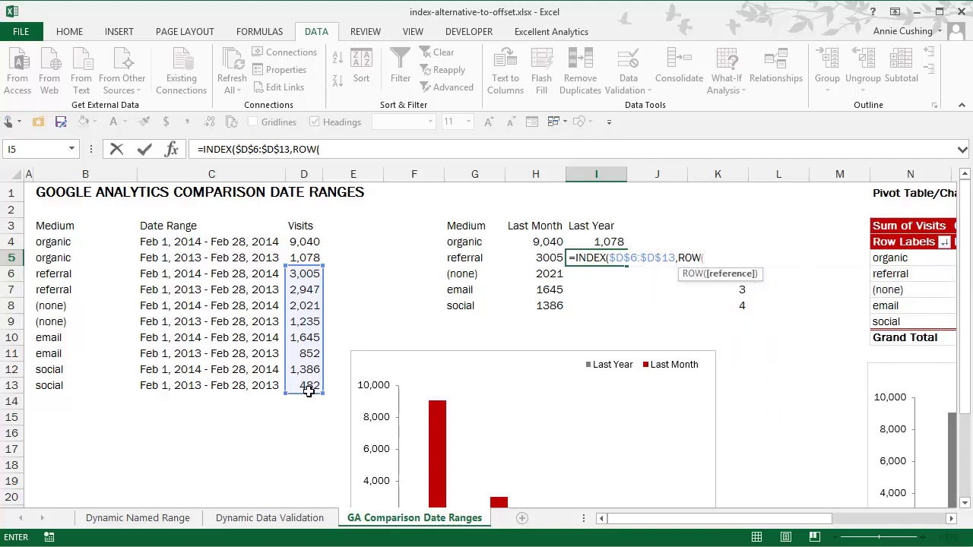
{"action": "type", "text": "B1)*2"}
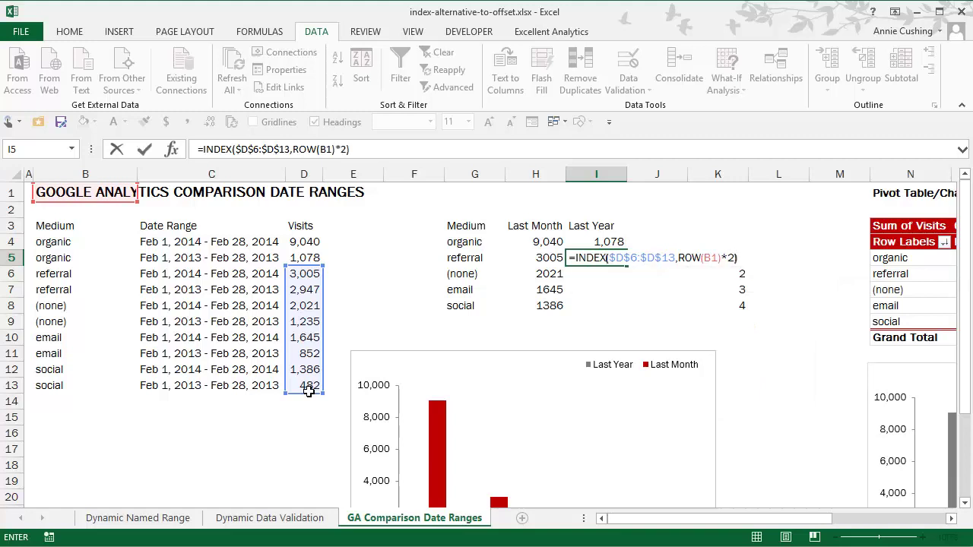
{"action": "key", "text": "Return"}
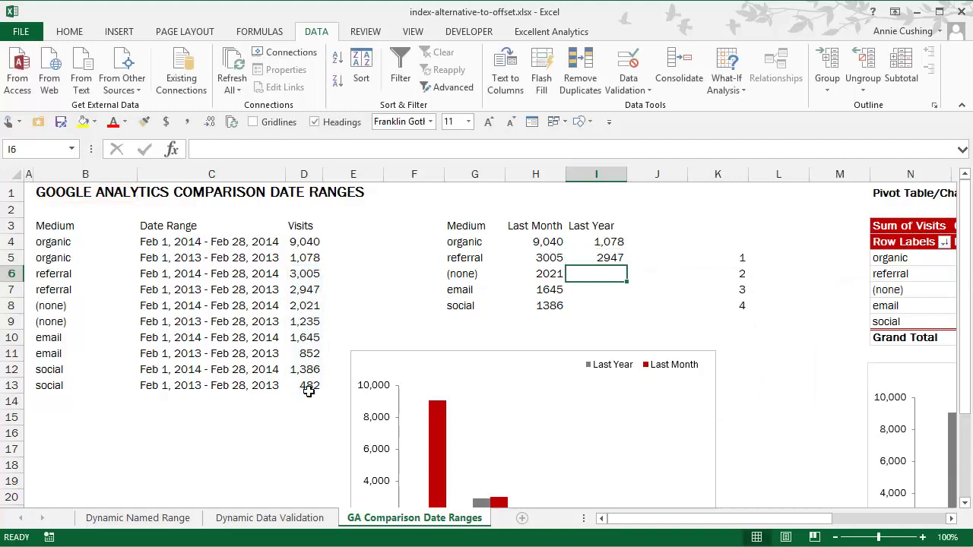
Step: Fill the Last Year formula in I5 down to I8 and review the copied formula and the comparison chart
{"action": "left_click", "coordinate": [612, 259]}
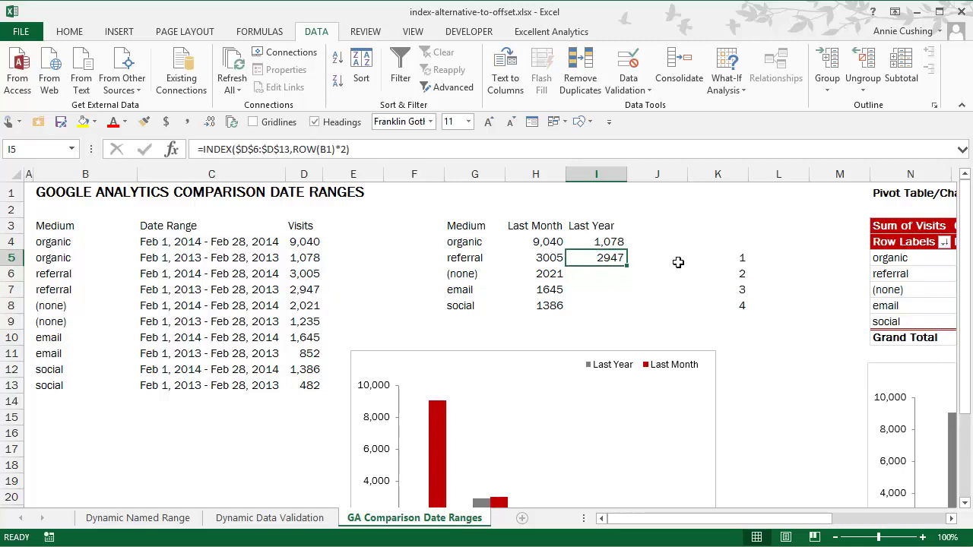
{"action": "left_click_drag", "start_coordinate": [627, 266], "coordinate": [635, 305]}
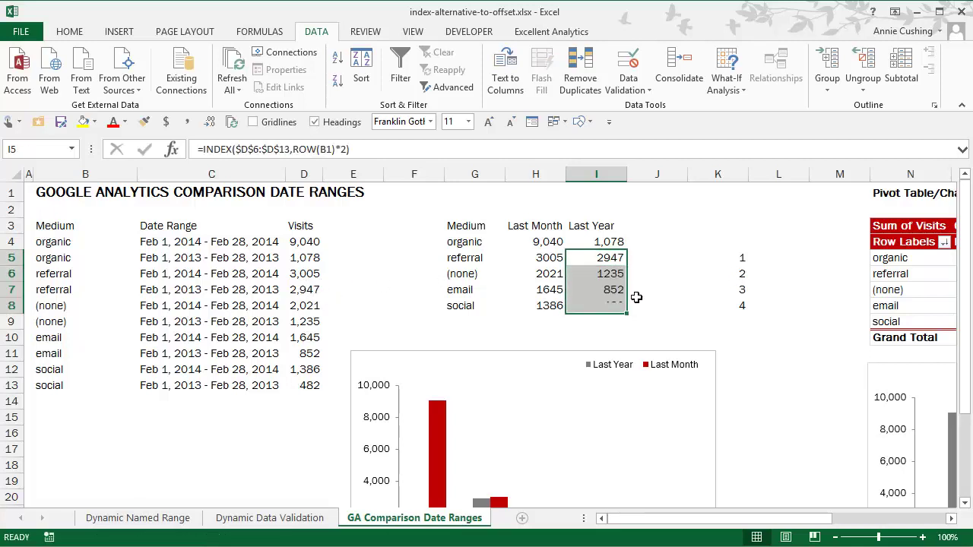
{"action": "left_click", "coordinate": [608, 274]}
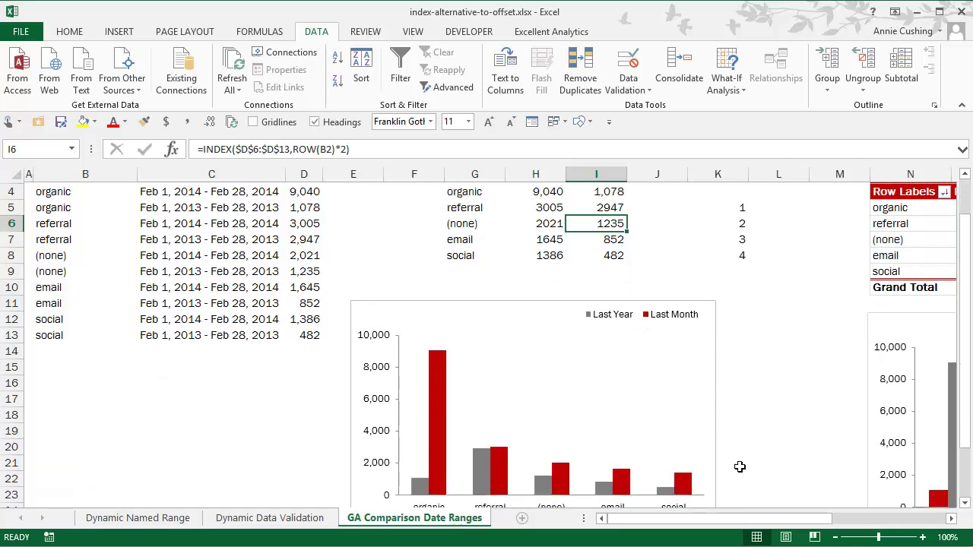
{"action": "scroll", "coordinate": [733, 460], "scroll_direction": "down", "scroll_amount": 2}
{"action": "scroll", "coordinate": [600, 357], "scroll_direction": "up", "scroll_amount": 2}
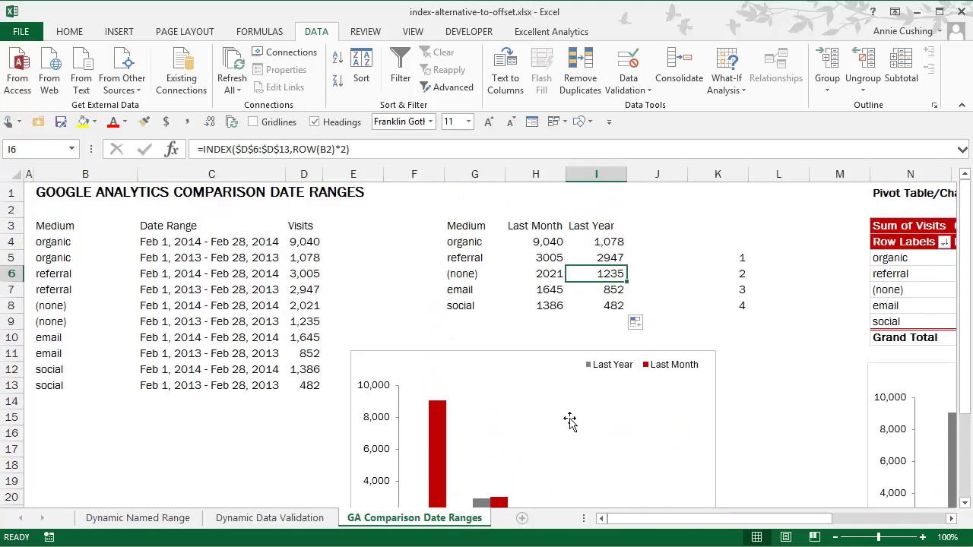
{"action": "scroll", "coordinate": [560, 404], "scroll_direction": "down", "scroll_amount": 1}
{"action": "scroll", "coordinate": [555, 419], "scroll_direction": "up", "scroll_amount": 1}
{"action": "scroll", "coordinate": [535, 441], "scroll_direction": "down", "scroll_amount": 1}
{"action": "scroll", "coordinate": [535, 439], "scroll_direction": "up", "scroll_amount": 1}
Step: Insert a 2-D clustered column chart from the Medium, Last Month and Last Year table and move it over the source data
{"action": "left_click", "coordinate": [557, 259]}
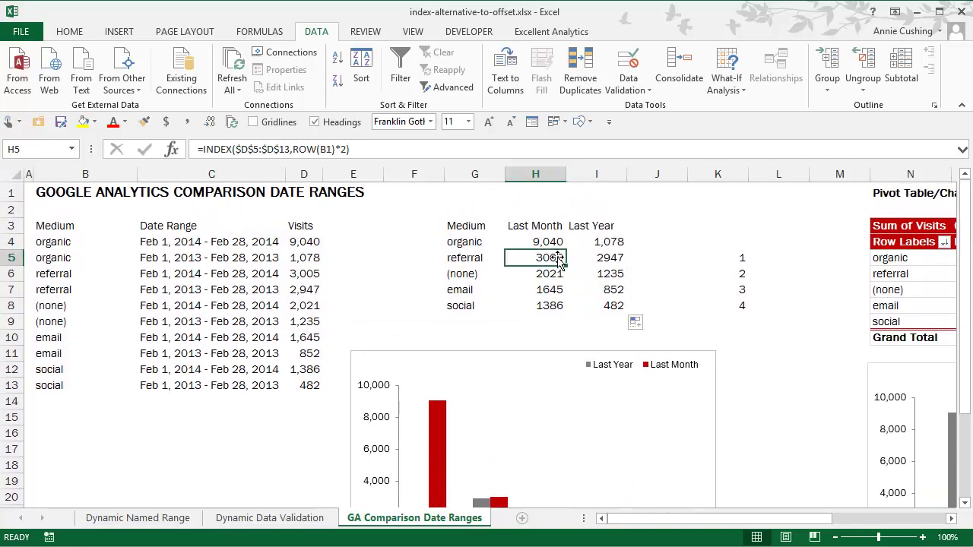
{"action": "left_click", "coordinate": [122, 32]}
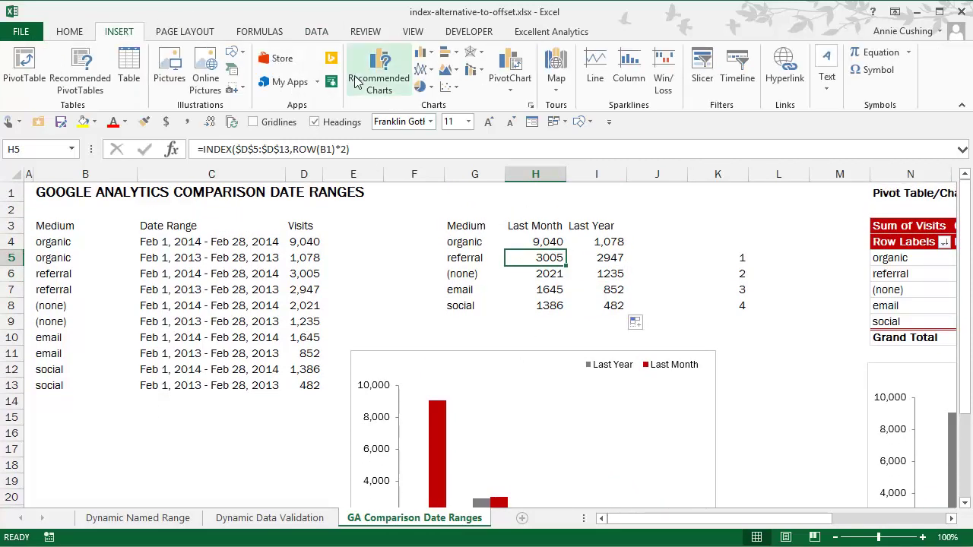
{"action": "left_click", "coordinate": [424, 54]}
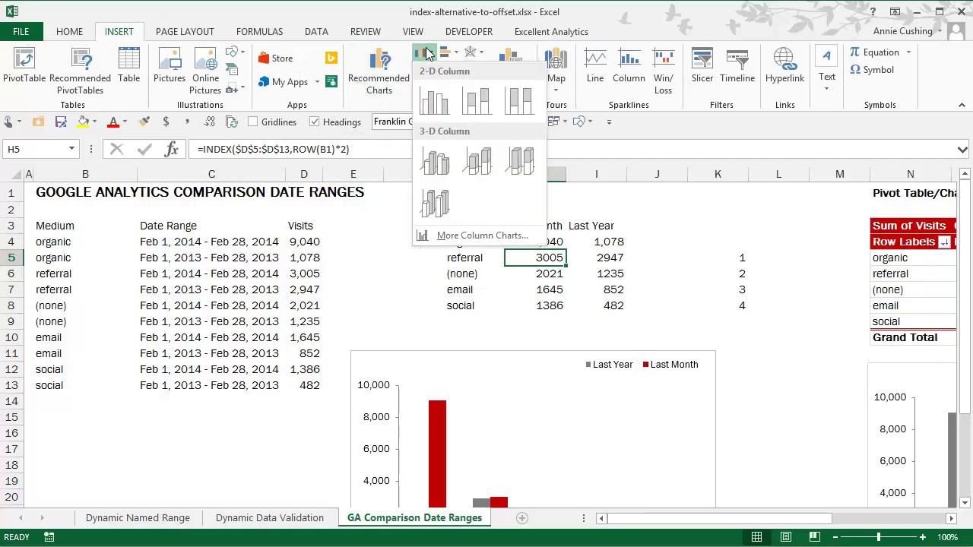
{"action": "left_click", "coordinate": [434, 105]}
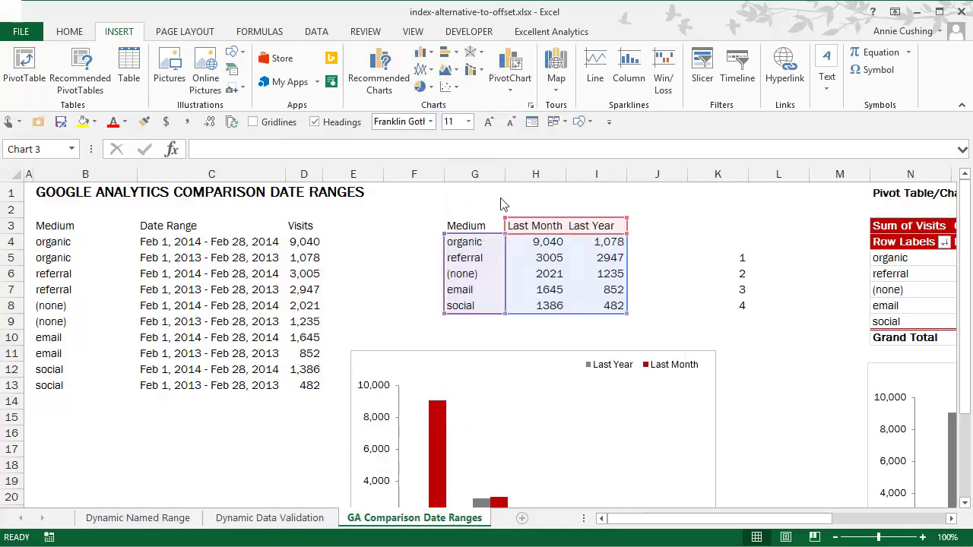
{"action": "left_click_drag", "start_coordinate": [425, 254], "coordinate": [143, 167]}
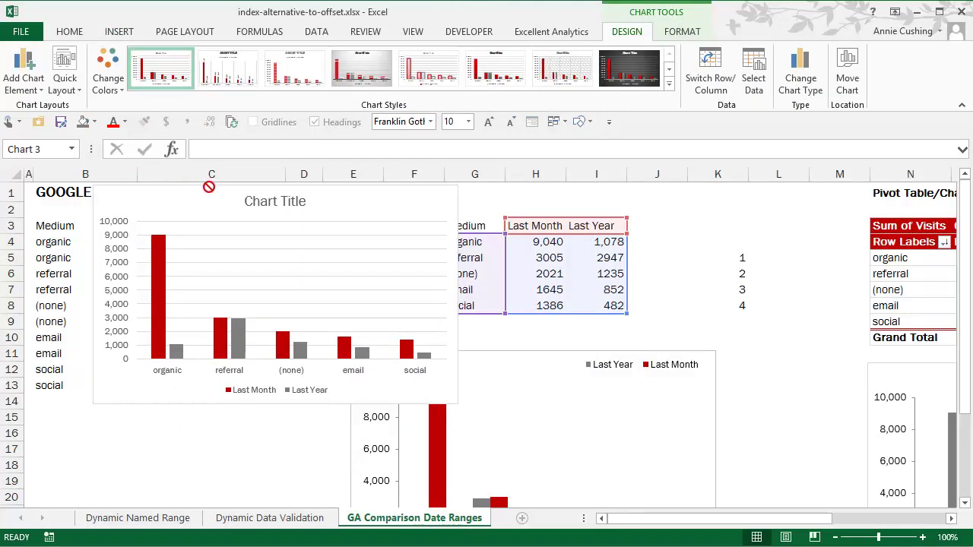
{"action": "left_click_drag", "start_coordinate": [209, 187], "coordinate": [259, 208]}
{"action": "key", "text": "Escape"}
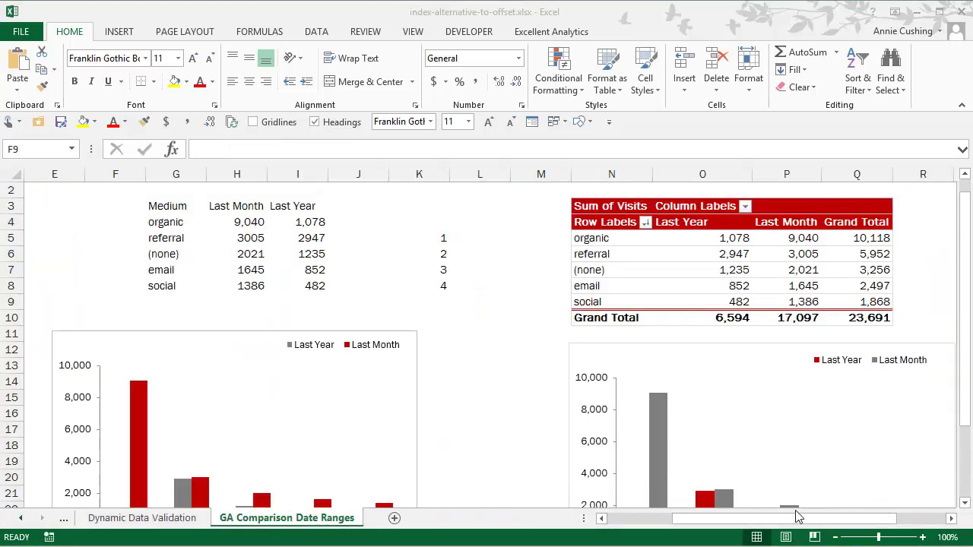
Step: Compare the source data in columns B to D with the existing pivot table that sums visits by medium and date range
{"action": "left_click_drag", "start_coordinate": [745, 521], "coordinate": [690, 524]}
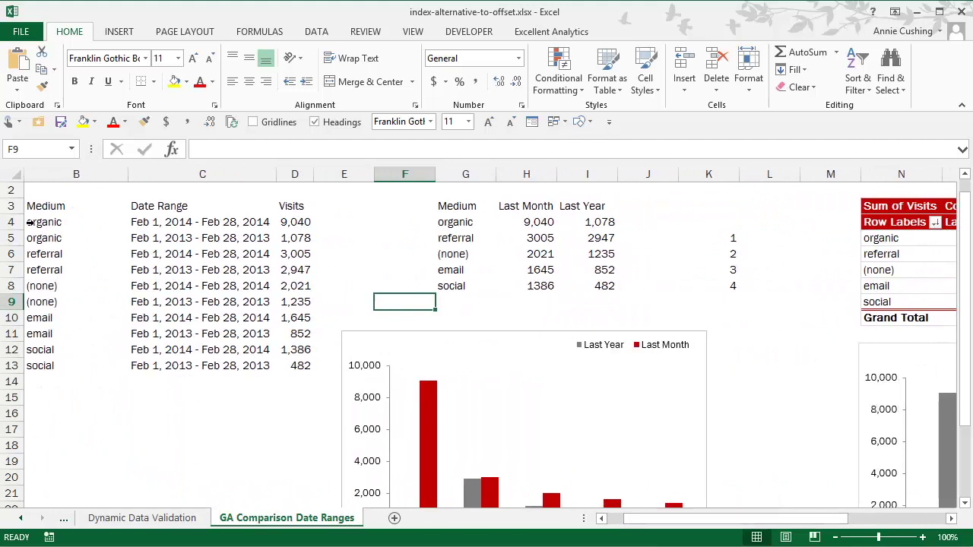
{"action": "left_click", "coordinate": [158, 241]}
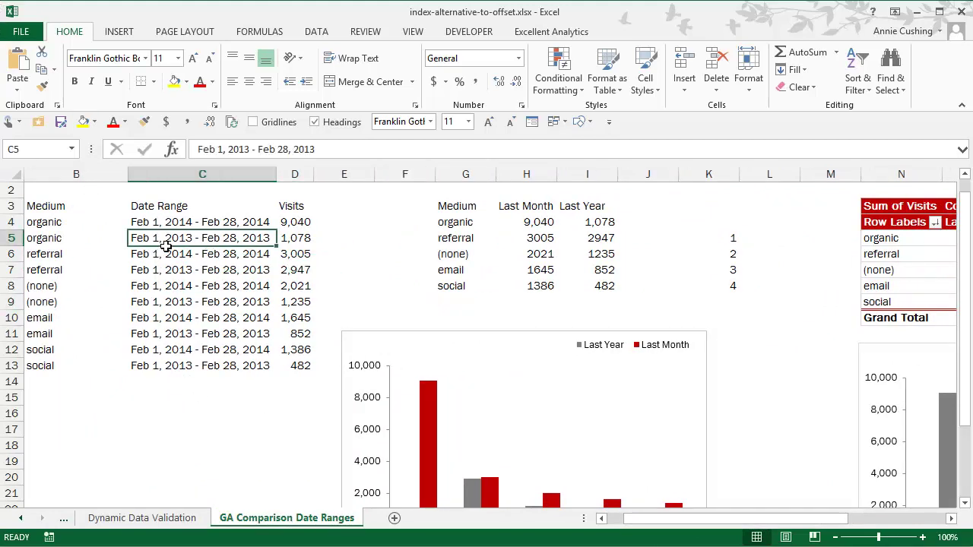
{"action": "left_click", "coordinate": [898, 261]}
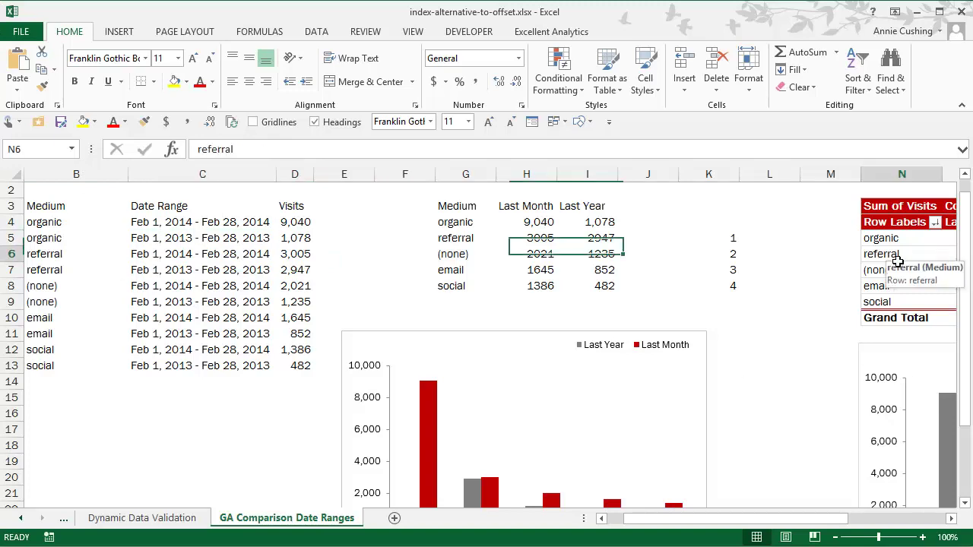
{"action": "left_click_drag", "start_coordinate": [612, 520], "coordinate": [695, 520]}
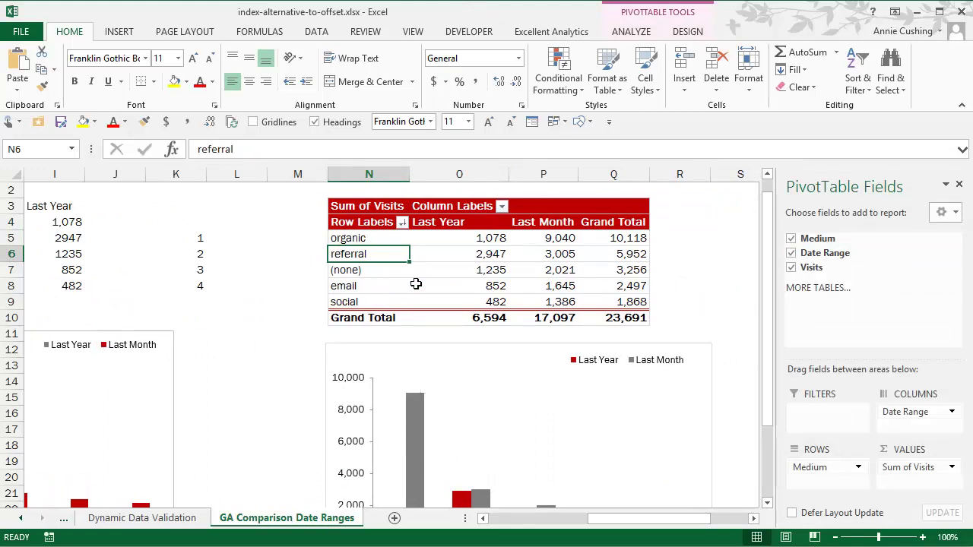
{"action": "mouse_move", "coordinate": [416, 284]}
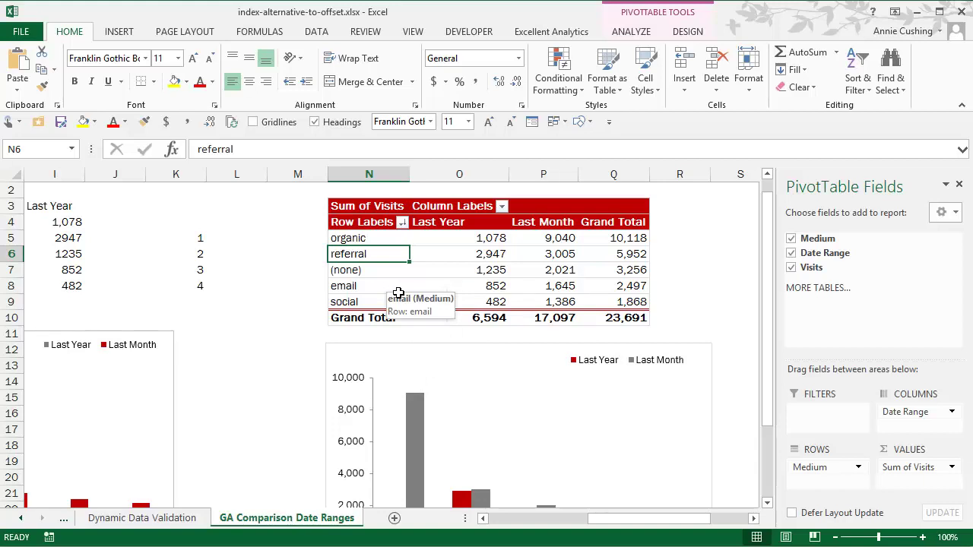
Step: Create a PivotTable on a new worksheet from the source data in $B$3:$D$13 of GA Comparison Date Ranges
{"action": "left_click_drag", "start_coordinate": [627, 518], "coordinate": [525, 519]}
{"action": "left_click", "coordinate": [164, 256]}
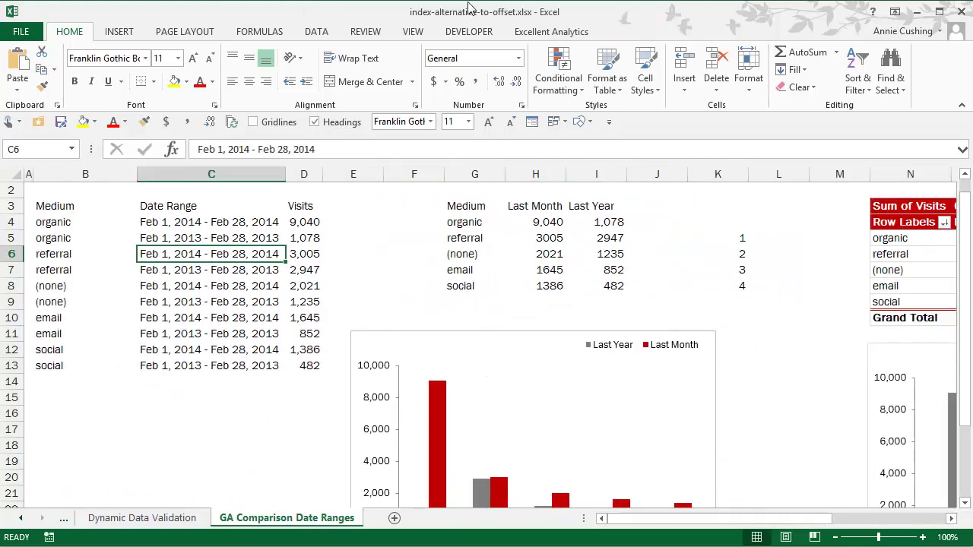
{"action": "left_click", "coordinate": [122, 31]}
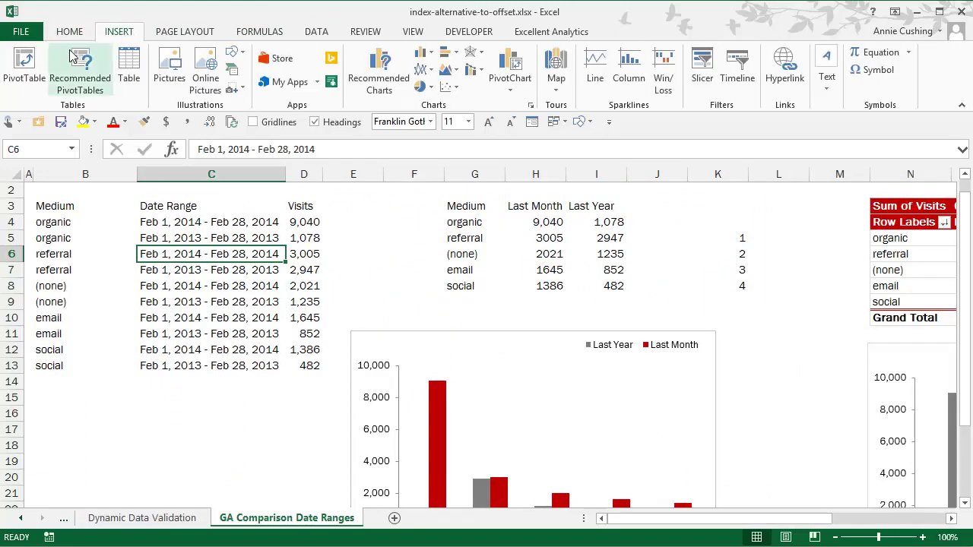
{"action": "left_click", "coordinate": [25, 61]}
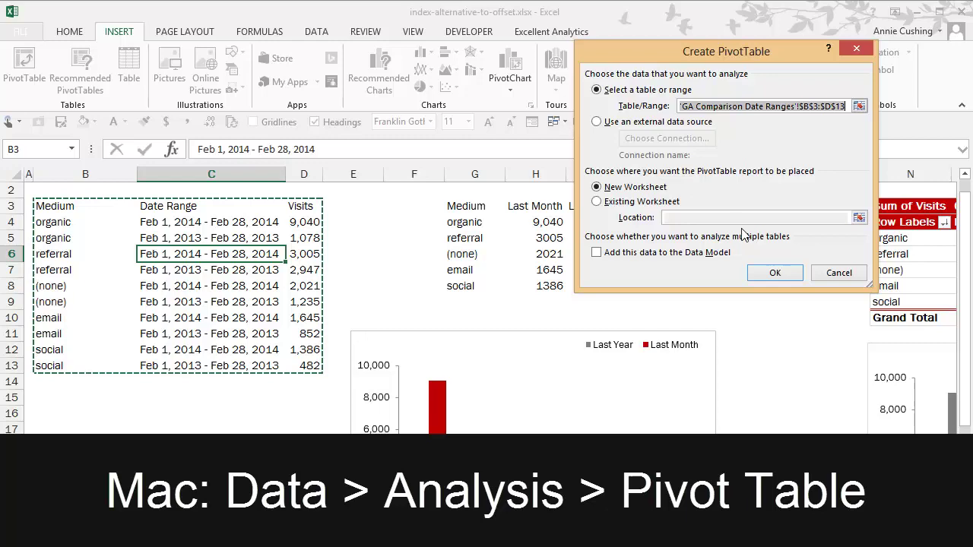
{"action": "left_click", "coordinate": [775, 274]}
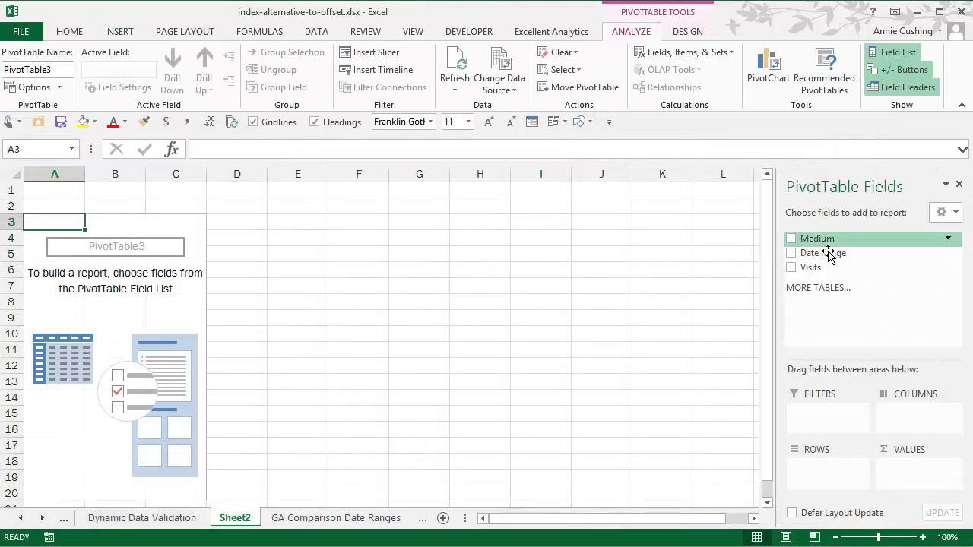
Step: Lay out the pivot table with Medium as rows, Date Range as columns and the sum of Visits as values
{"action": "left_click_drag", "start_coordinate": [821, 244], "coordinate": [808, 471]}
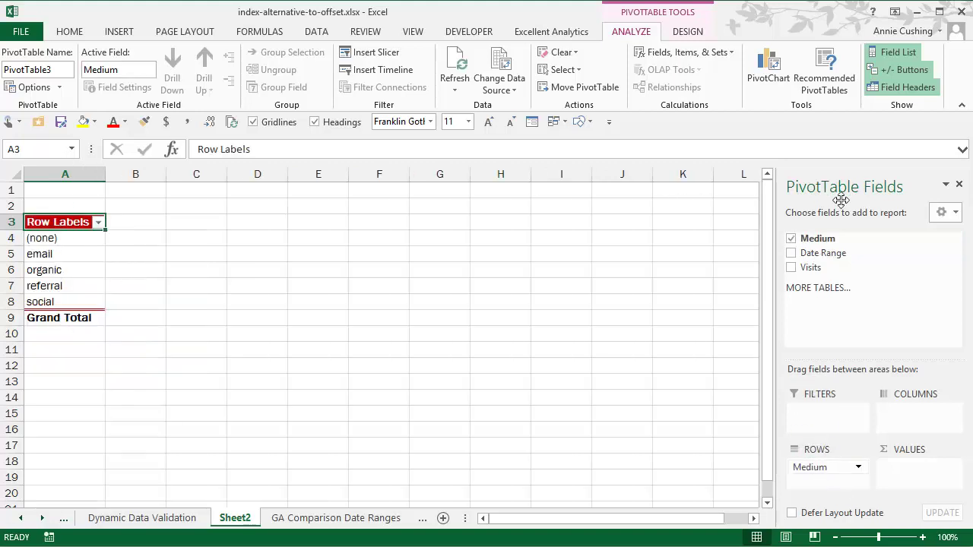
{"action": "left_click_drag", "start_coordinate": [829, 264], "coordinate": [903, 424]}
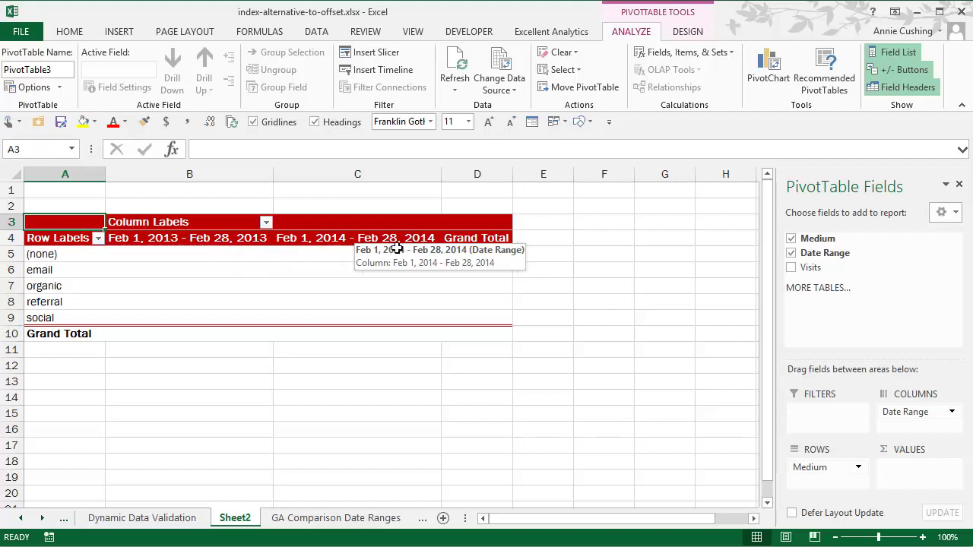
{"action": "left_click_drag", "start_coordinate": [820, 271], "coordinate": [910, 481]}
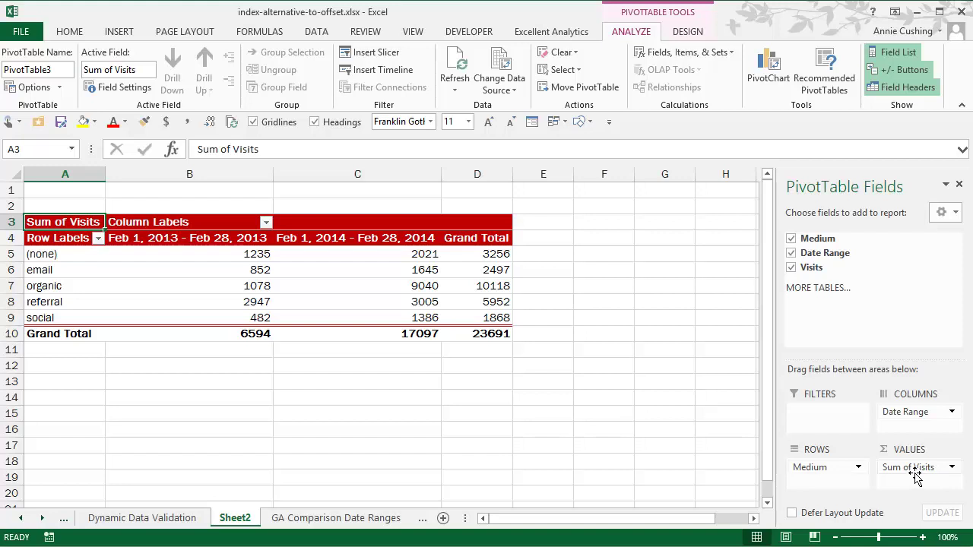
Step: Rename the pivot table's 2013 column Last Year, its 2014 column Last Month and its Grand Total heading Total
{"action": "left_click", "coordinate": [180, 242]}
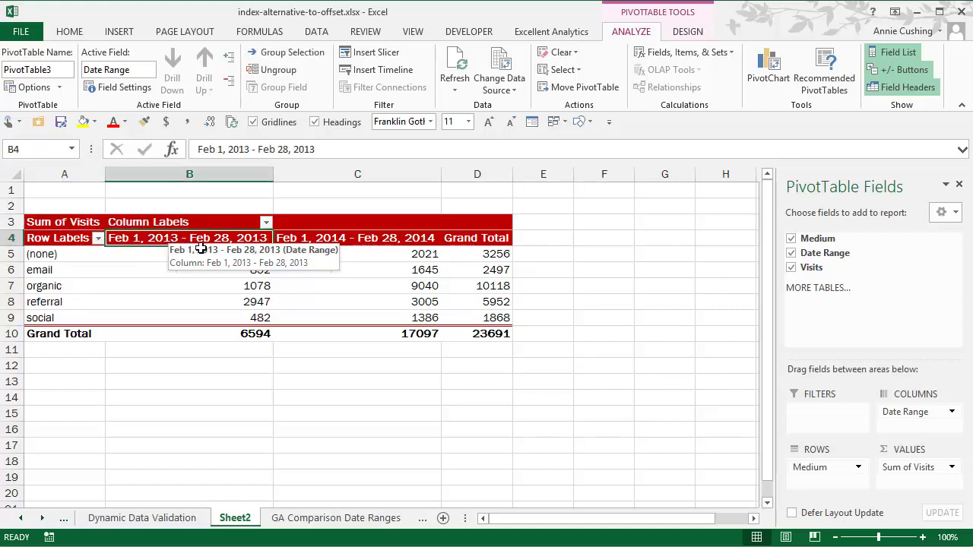
{"action": "type", "text": "Last Y"}
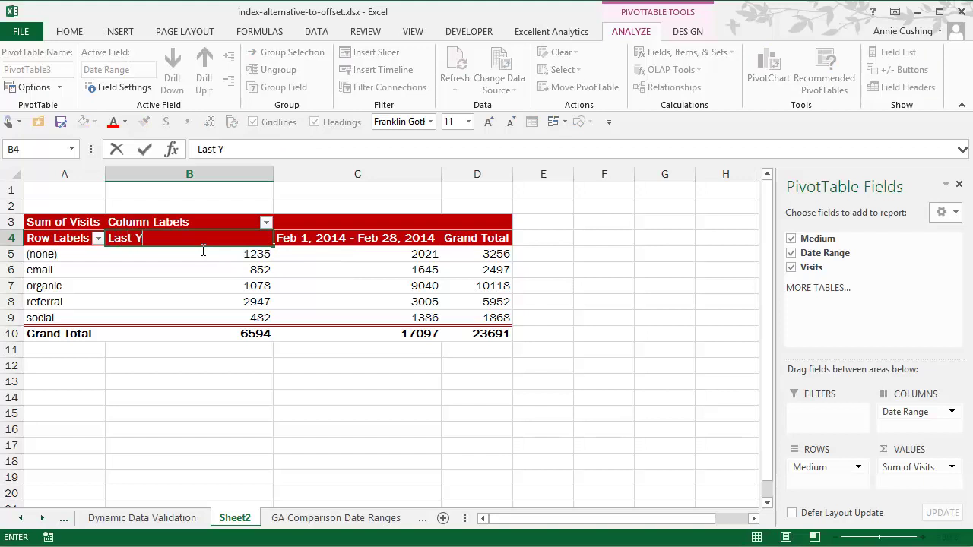
{"action": "type", "text": "ear"}
{"action": "key", "text": "Tab"}
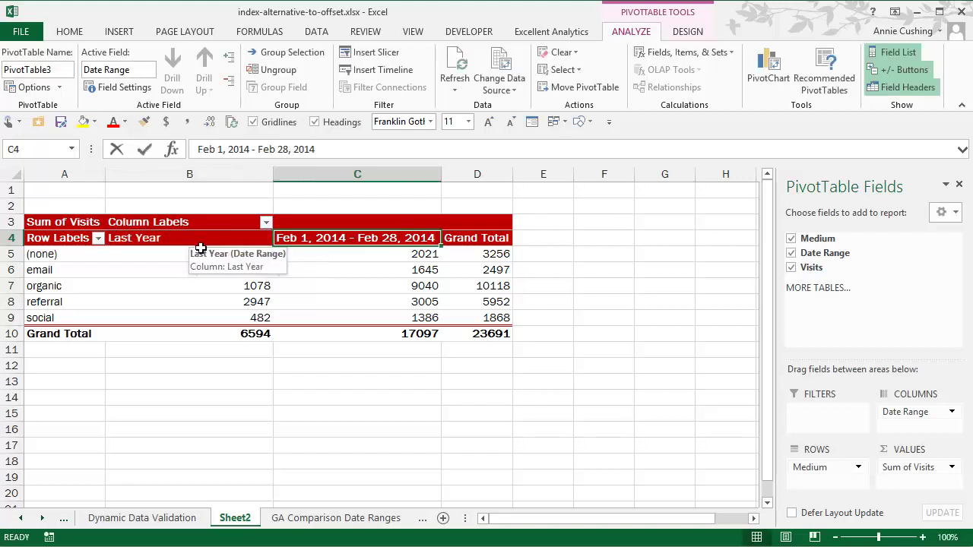
{"action": "type", "text": "Last Month"}
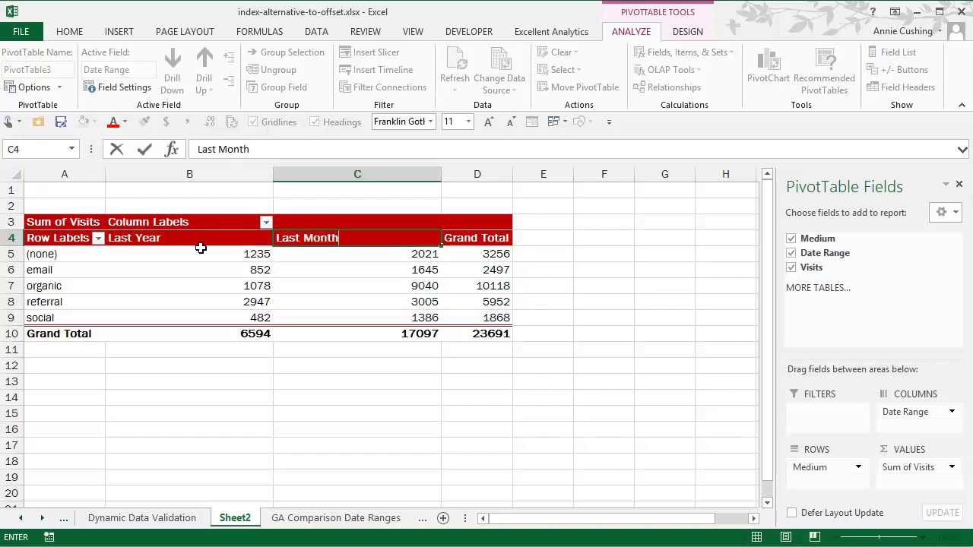
{"action": "key", "text": "Tab"}
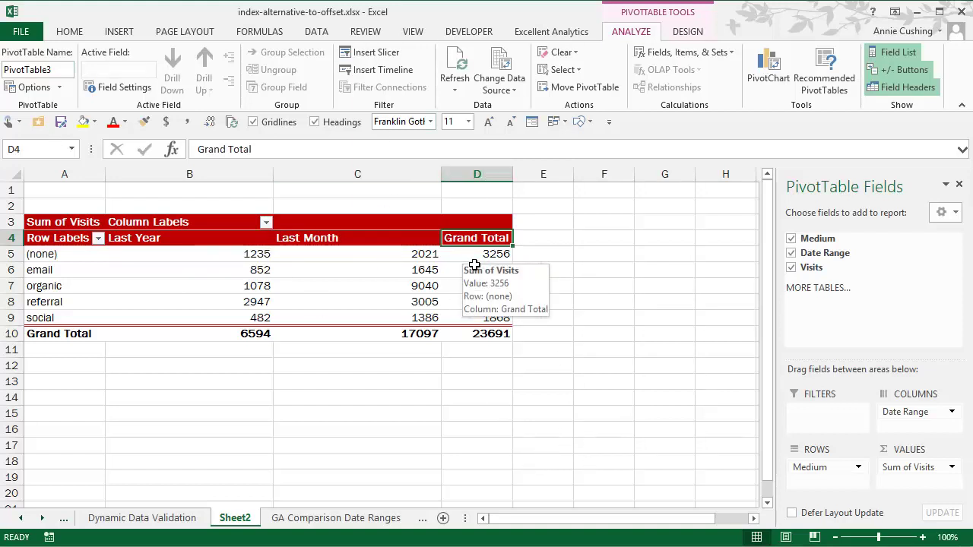
{"action": "type", "text": "Tot"}
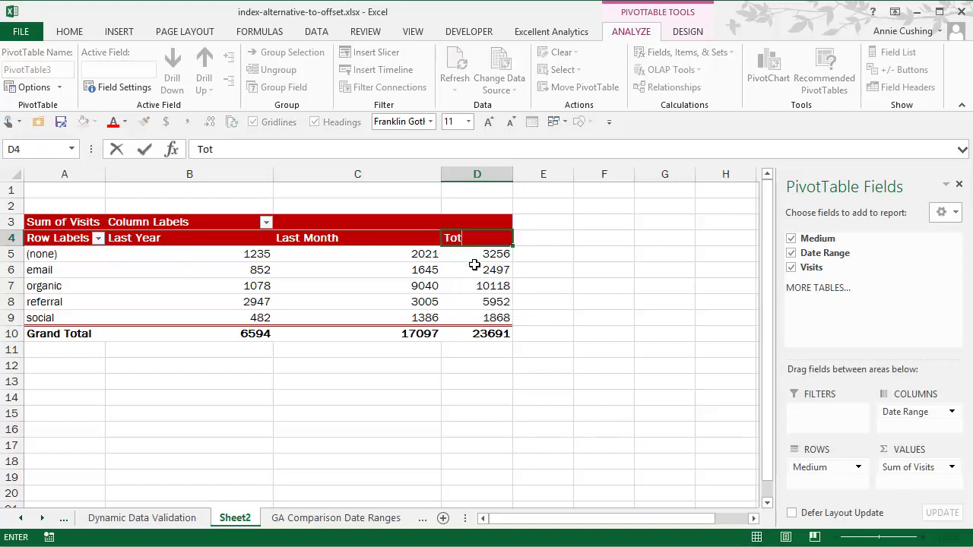
{"action": "type", "text": "al"}
{"action": "key", "text": "Return"}
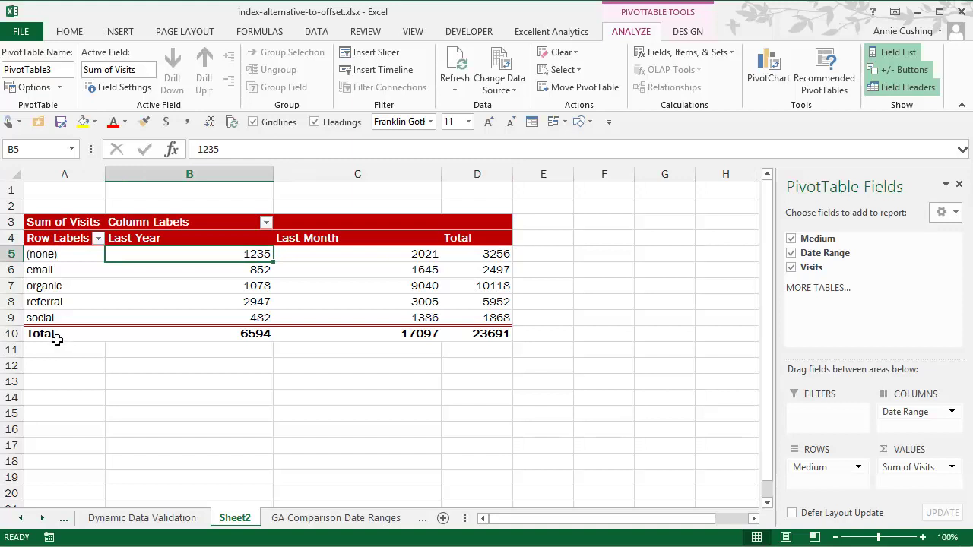
Step: Insert a 2-D clustered column pivot chart from the new pivot table and move it lower, below the table's data rows
{"action": "left_click", "coordinate": [162, 270]}
{"action": "left_click", "coordinate": [116, 33]}
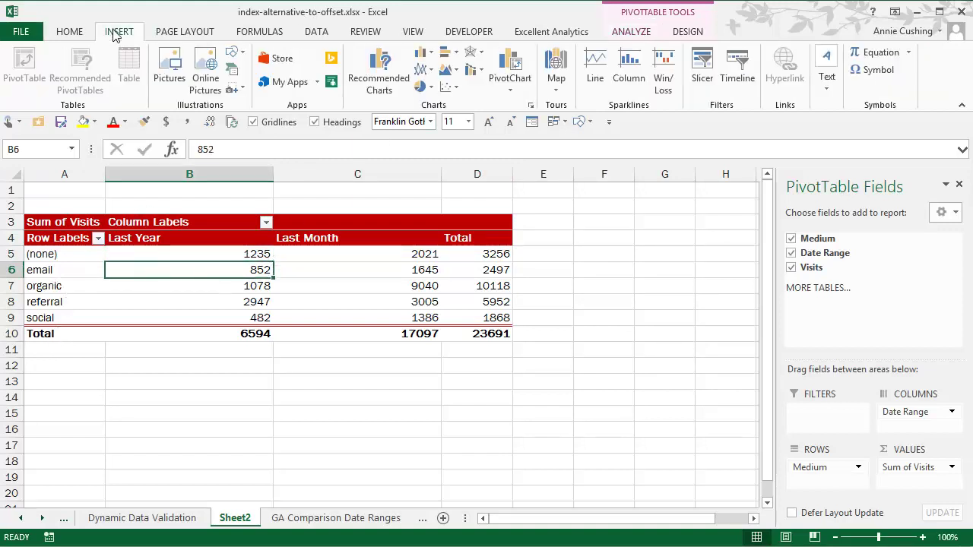
{"action": "left_click", "coordinate": [426, 57]}
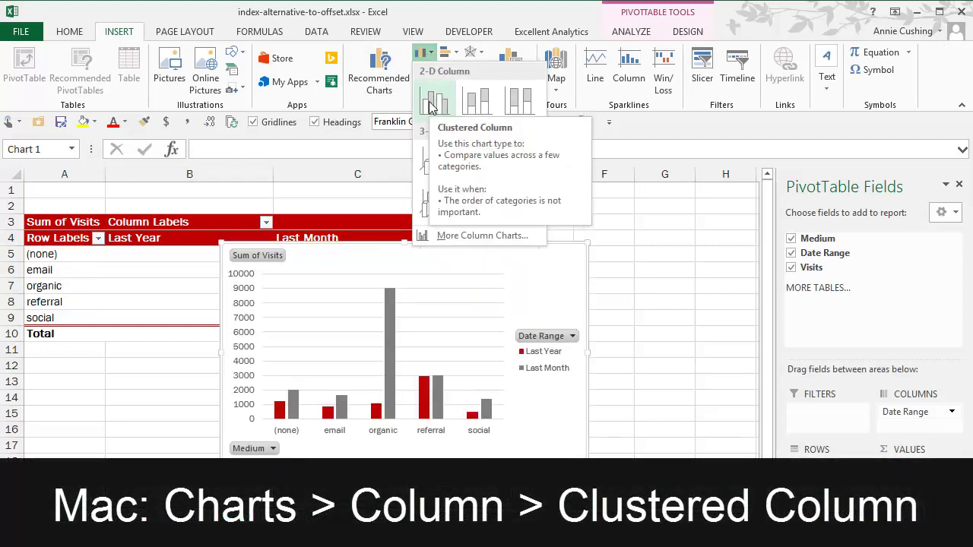
{"action": "left_click", "coordinate": [432, 101]}
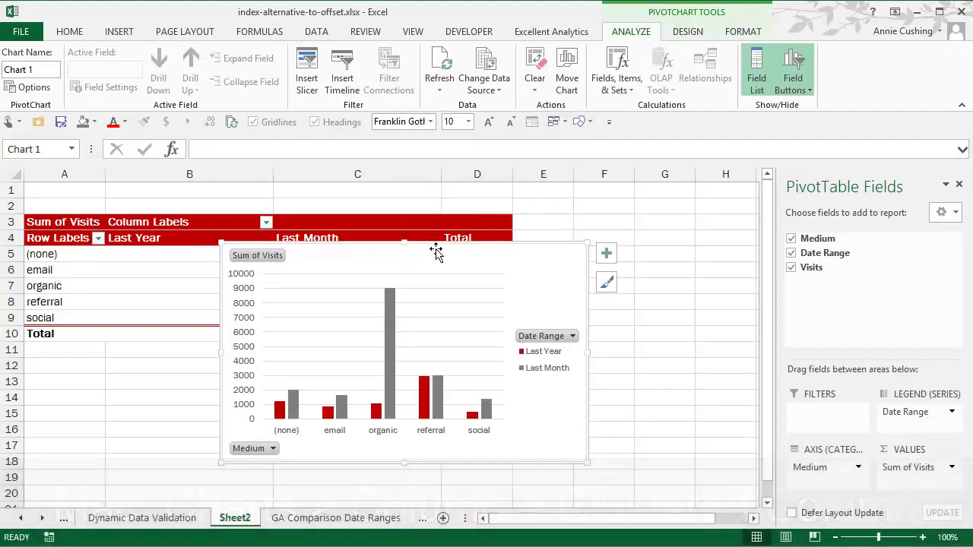
{"action": "left_click_drag", "start_coordinate": [434, 254], "coordinate": [455, 338]}
Step: Hide all field buttons on the pivot chart and return to the GA Comparison Date Ranges sheet
{"action": "scroll", "coordinate": [654, 326], "scroll_direction": "down", "scroll_amount": 3}
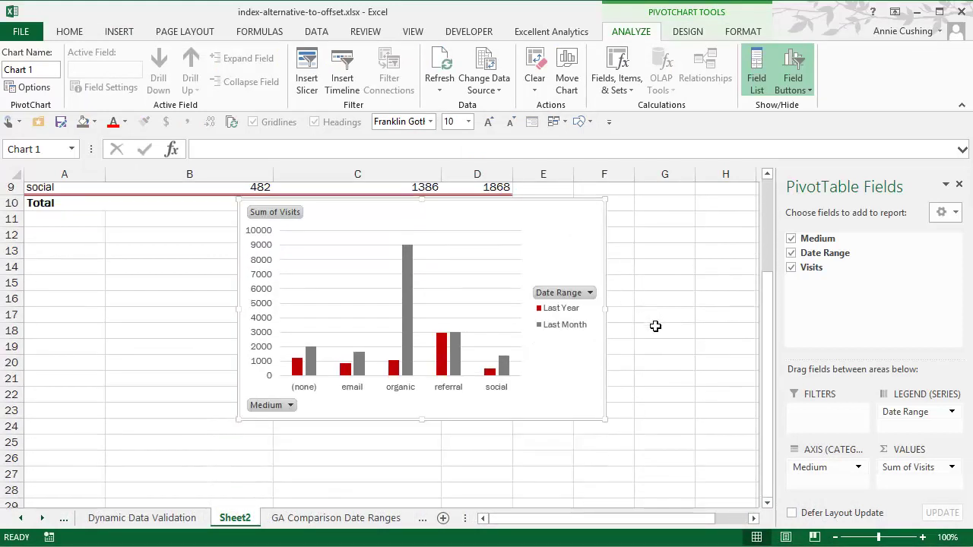
{"action": "scroll", "coordinate": [654, 327], "scroll_direction": "up", "scroll_amount": 2}
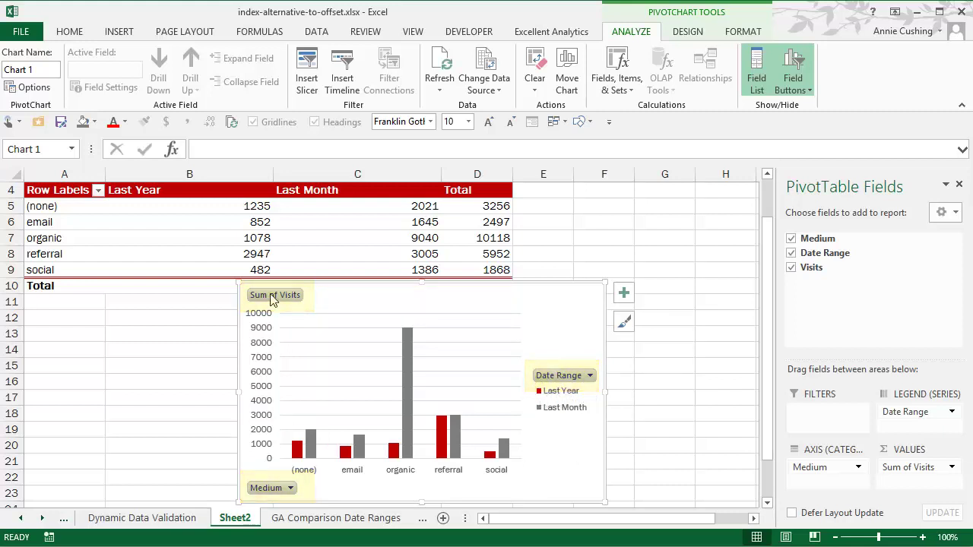
{"action": "right_click", "coordinate": [577, 378]}
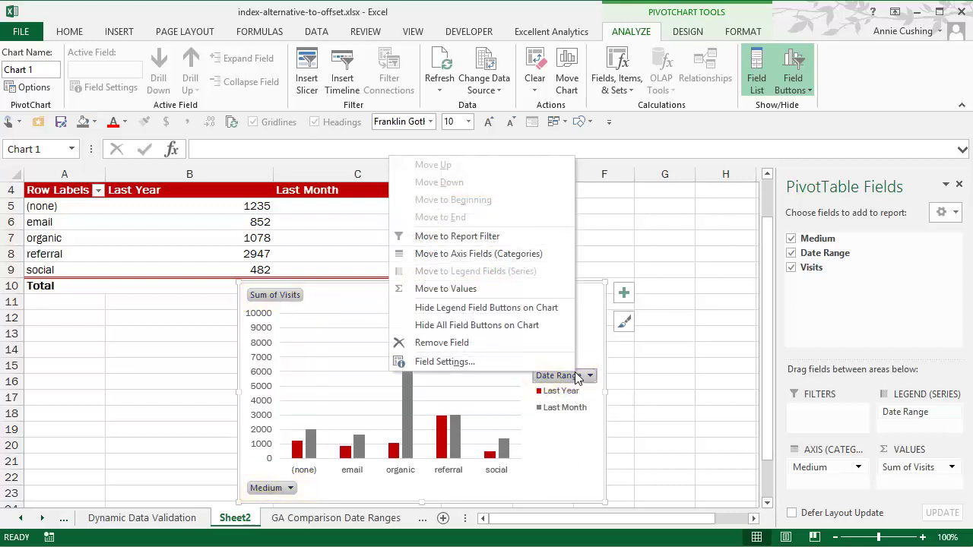
{"action": "left_click", "coordinate": [472, 332]}
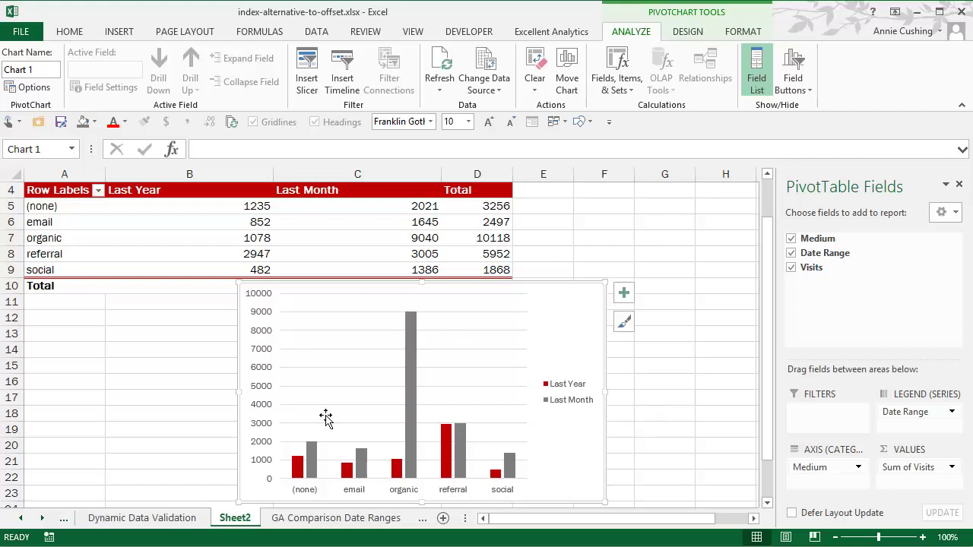
{"action": "scroll", "coordinate": [271, 403], "scroll_direction": "up", "scroll_amount": 1}
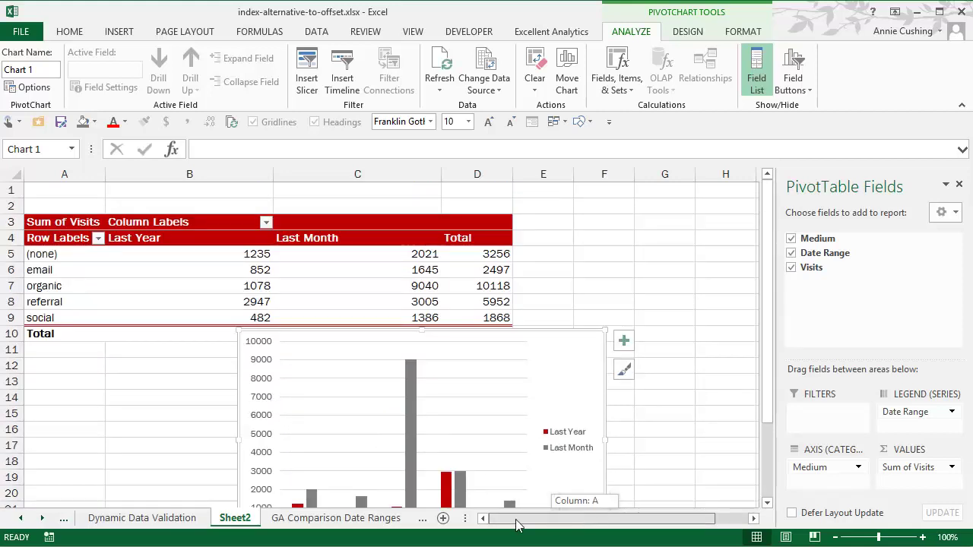
{"action": "left_click", "coordinate": [278, 518]}
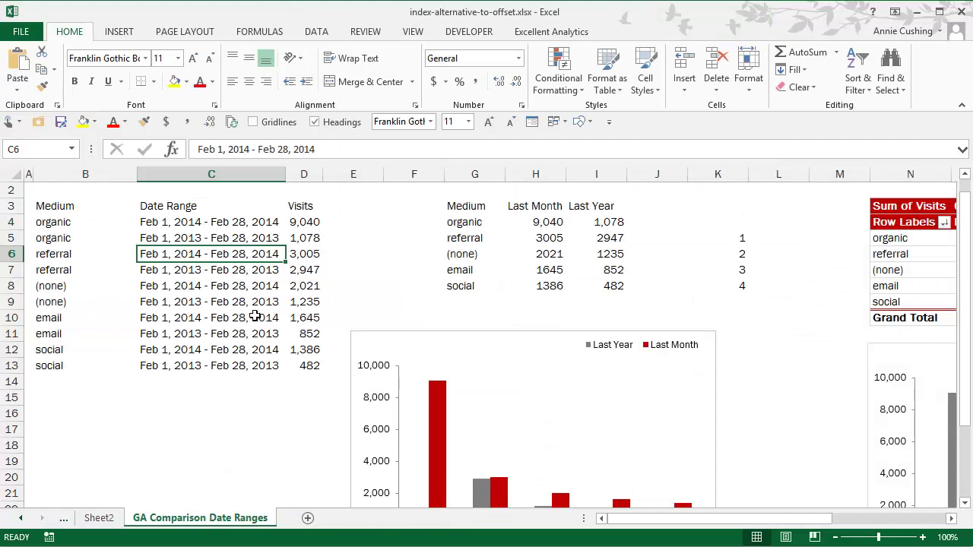